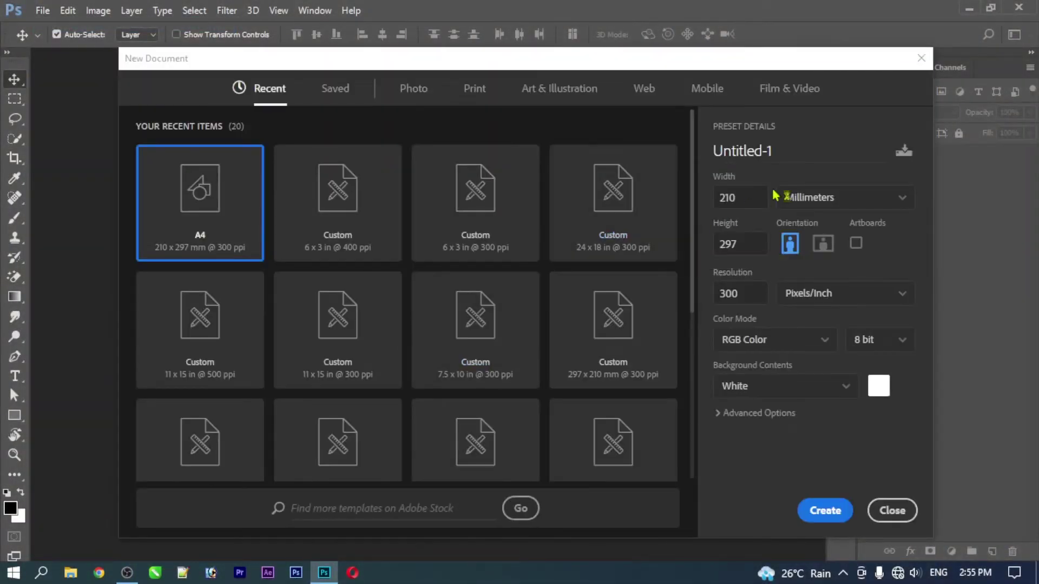
- Create a 6 × 3 inch, 300 ppi document named 'how to make a beauty parlour banner'
left_click(439, 244)
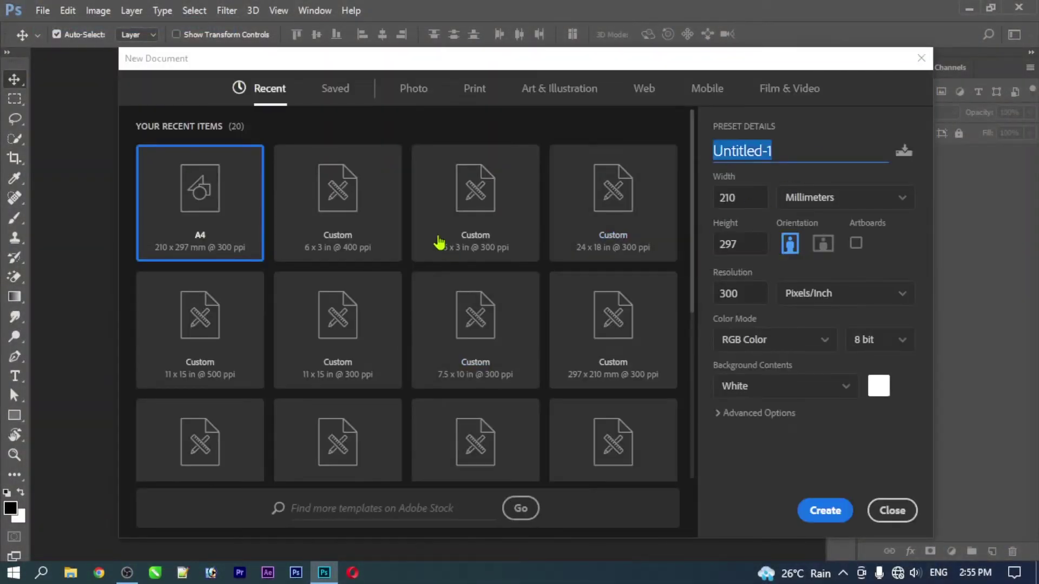
type("how to make a")
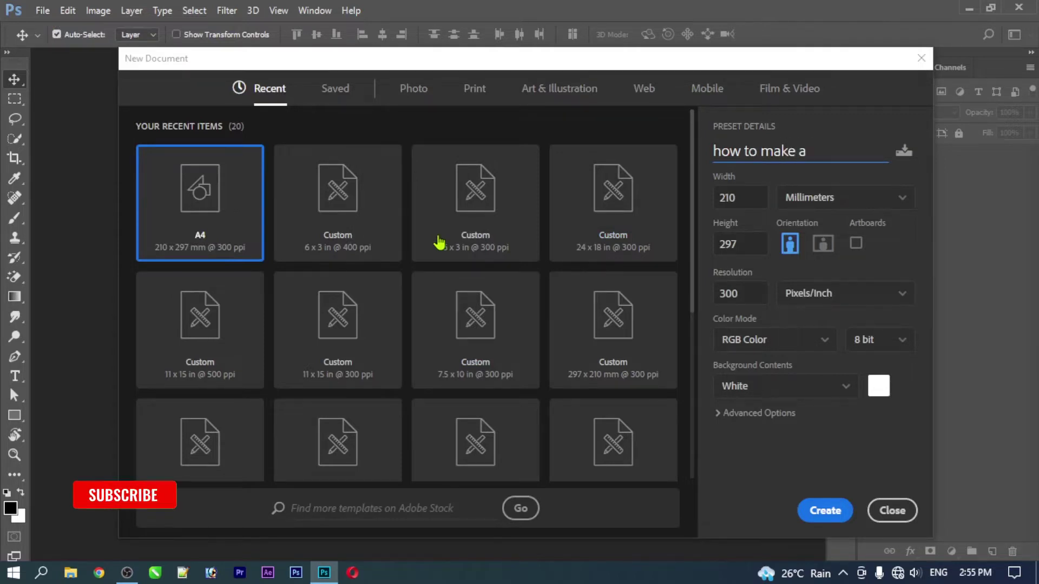
type("beauty pa")
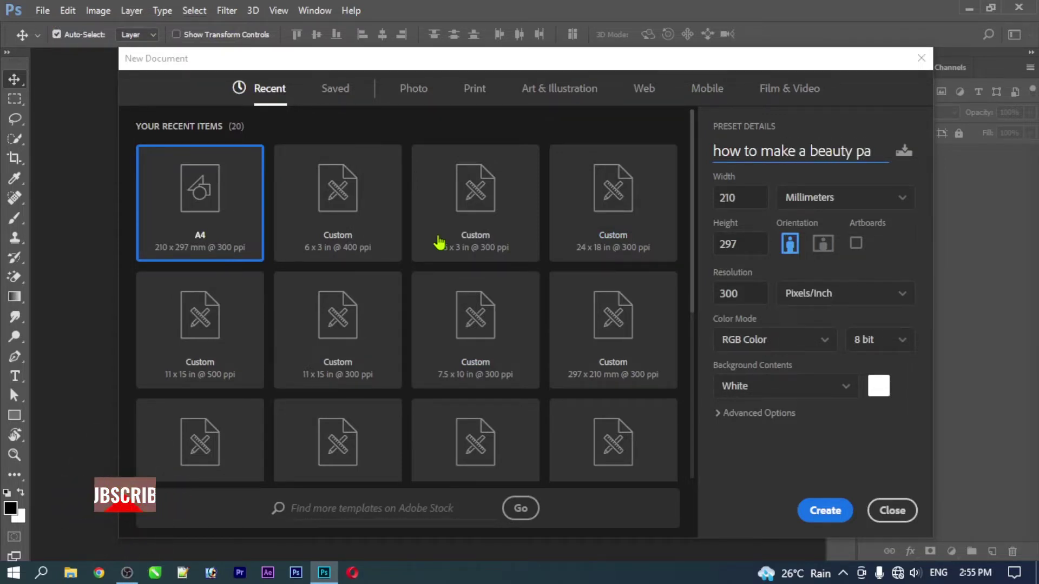
type("rlour")
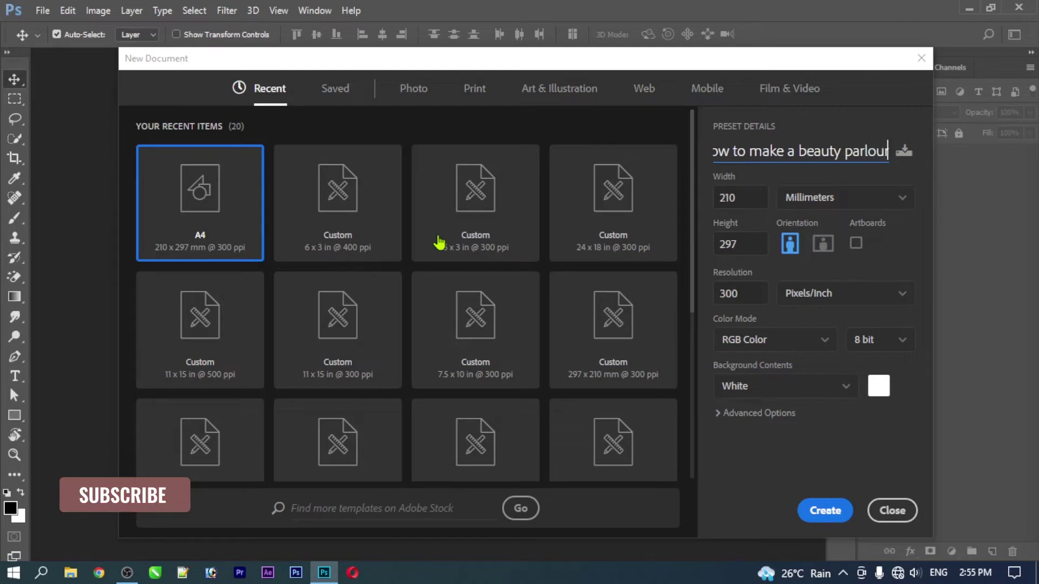
type(" banne")
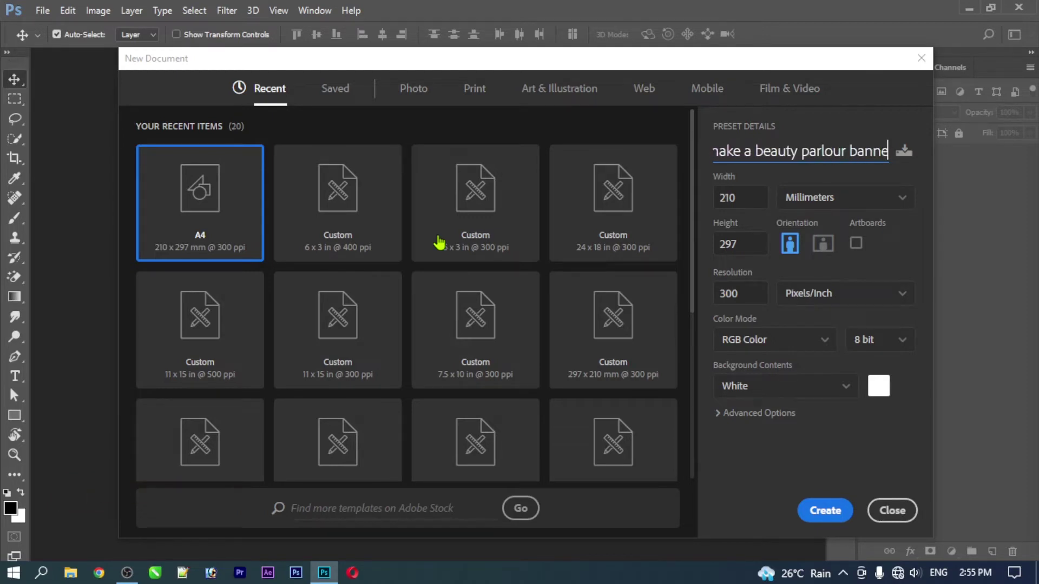
type("r")
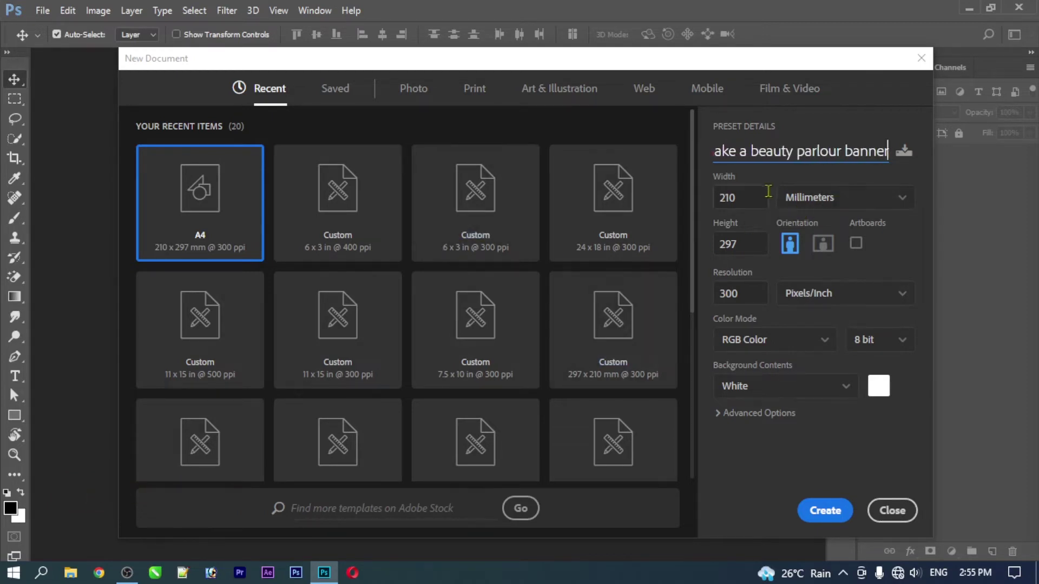
left_click(795, 197)
left_click(806, 248)
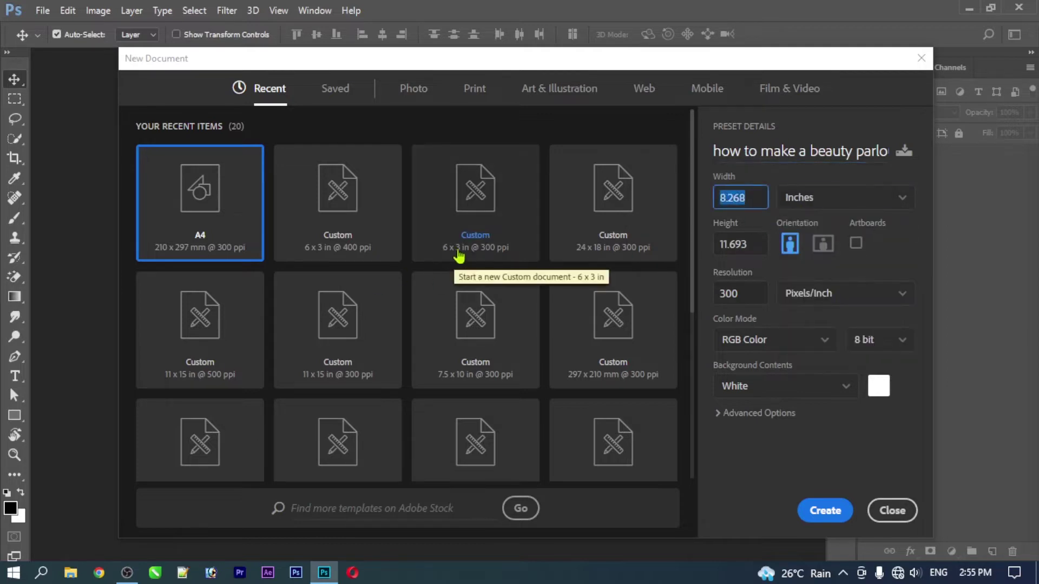
type("6")
left_click(757, 239)
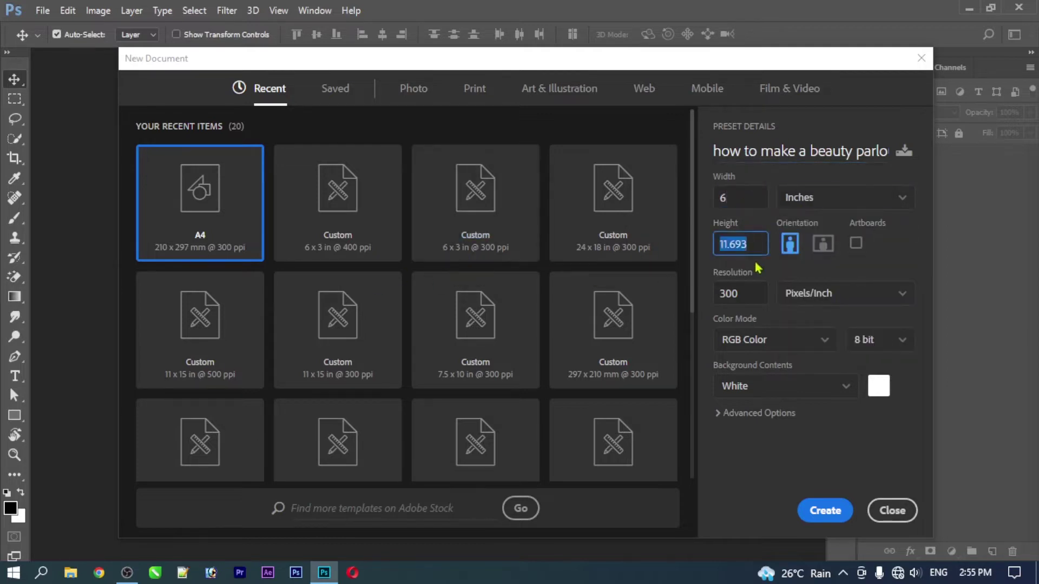
type("3")
key("Tab")
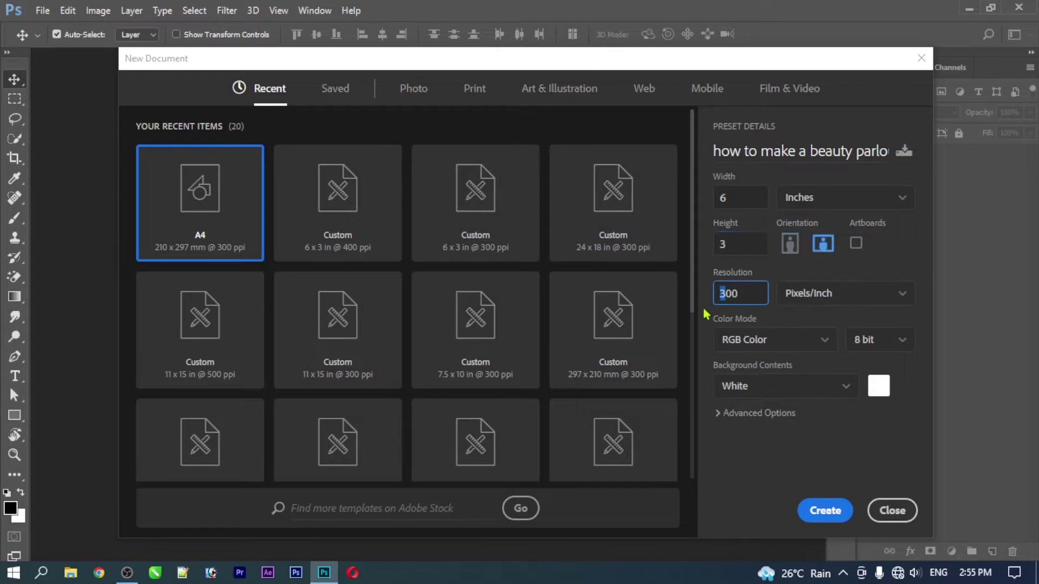
type("400")
left_click(825, 510)
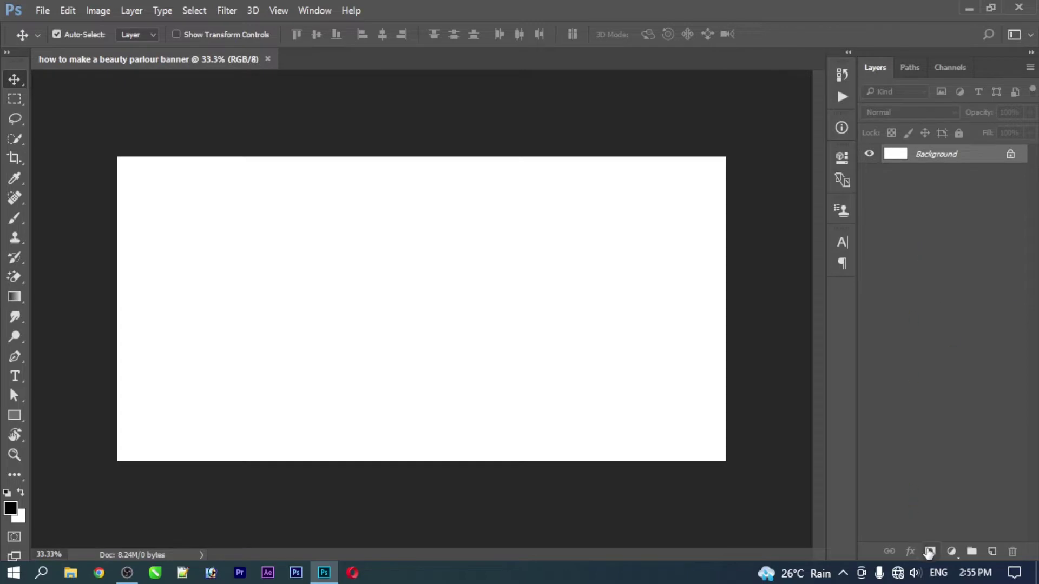
- Add a Gradient fill layer at angle 0 and keep its left stop black
left_click(954, 551)
left_click(973, 234)
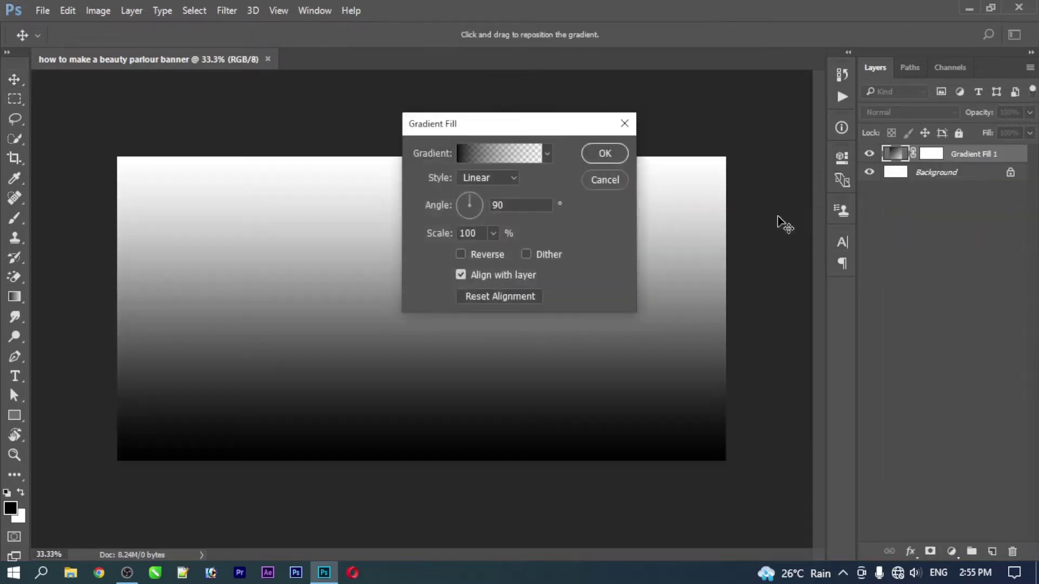
left_click(519, 157)
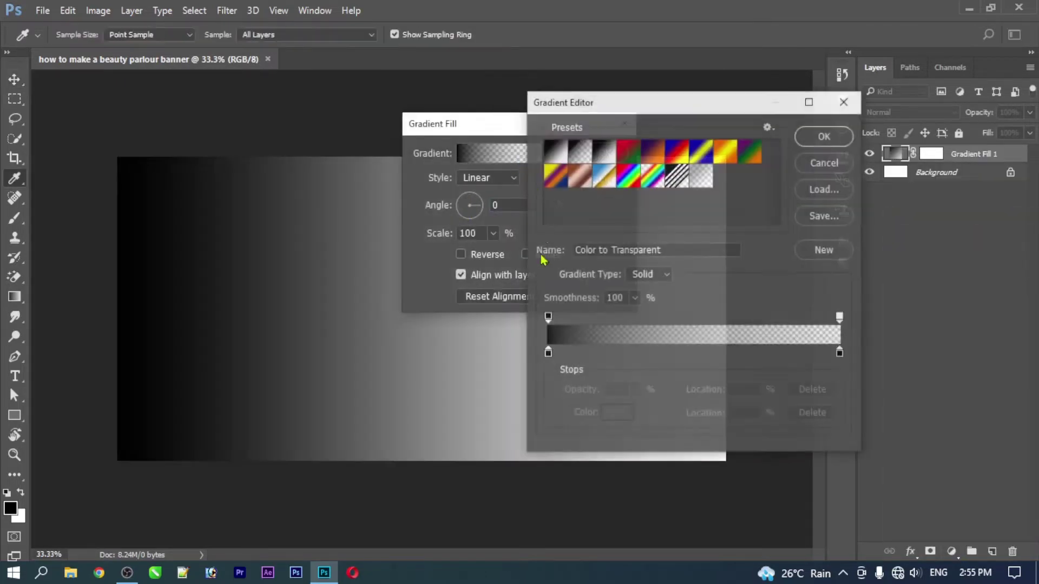
left_click(547, 353)
double_click(548, 354)
key("Escape")
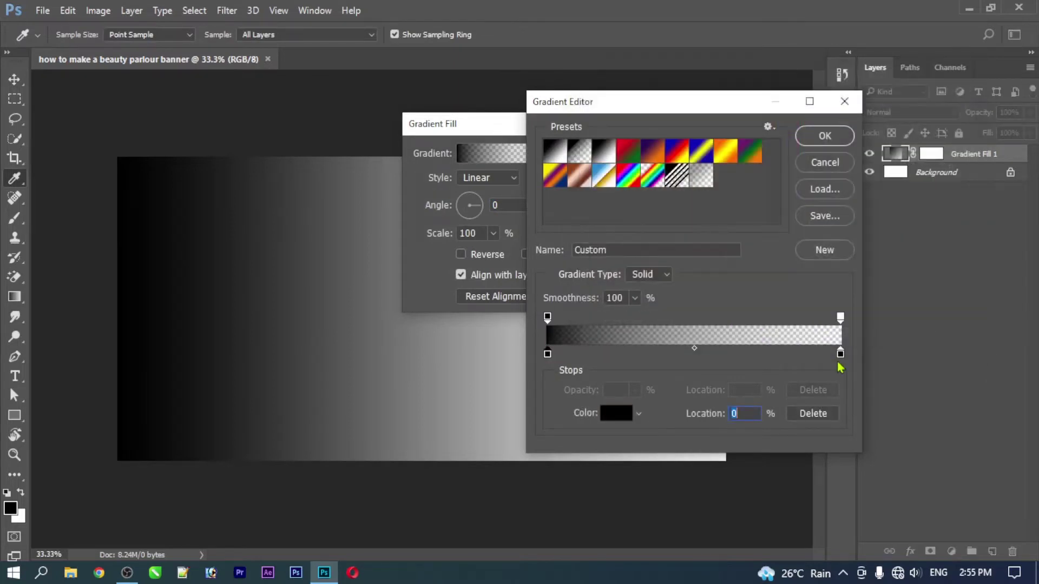
- Set the right gradient stop to a very dark red (180000) and apply the fill
left_click(619, 416)
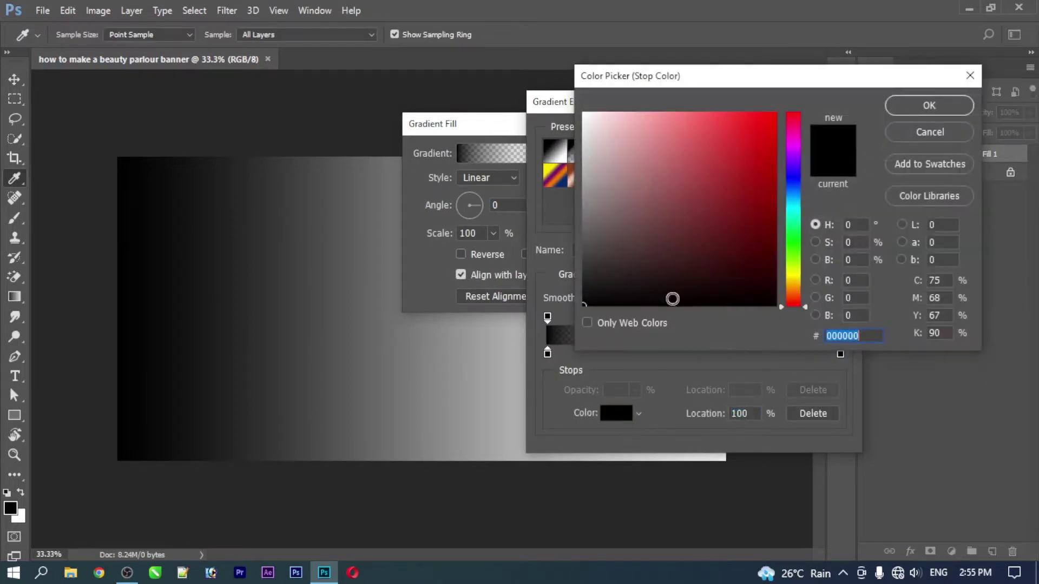
left_click_drag(763, 274, 790, 274)
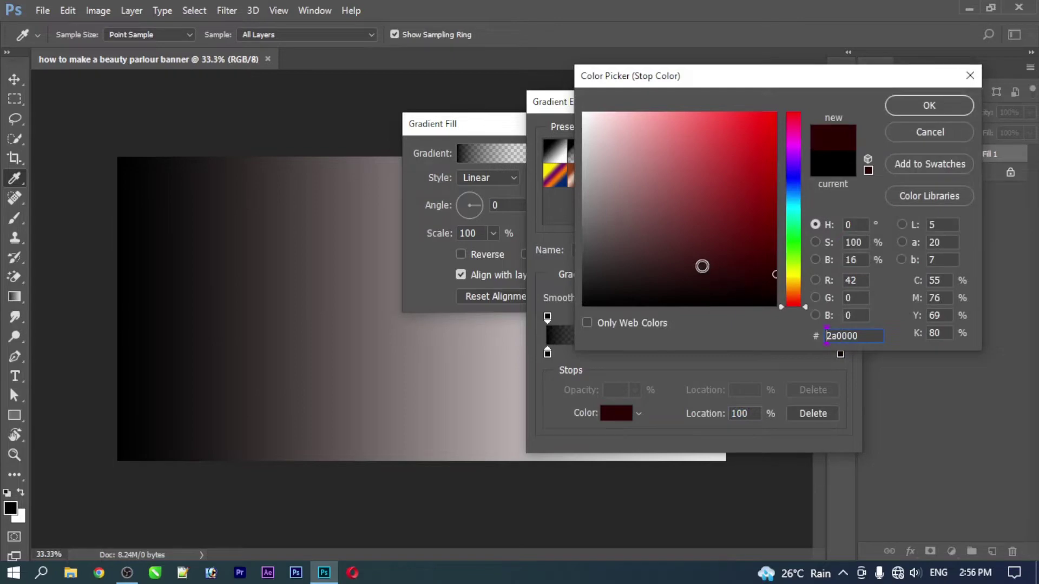
key("Return")
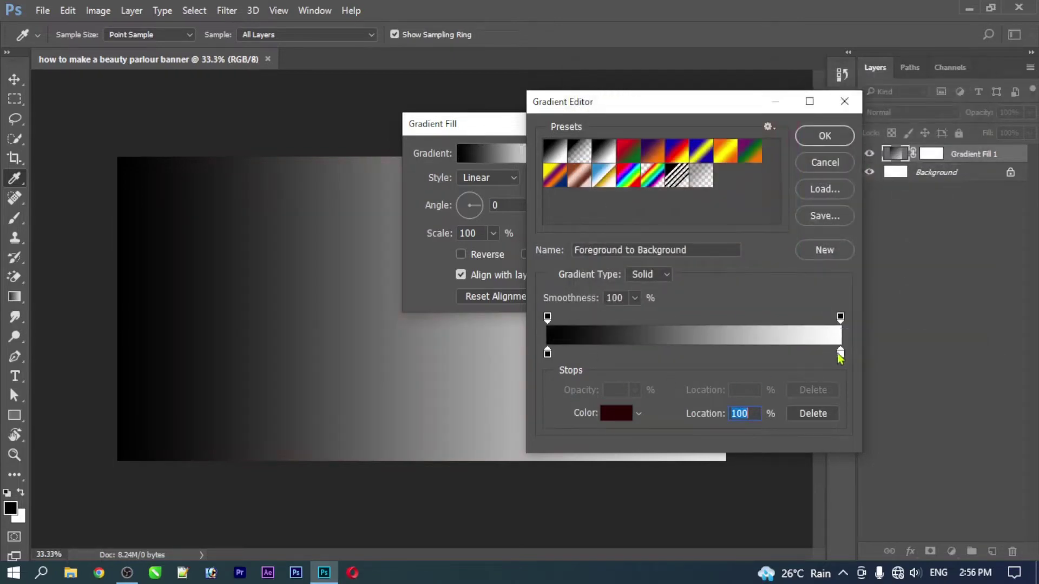
double_click(841, 354)
left_click(775, 284)
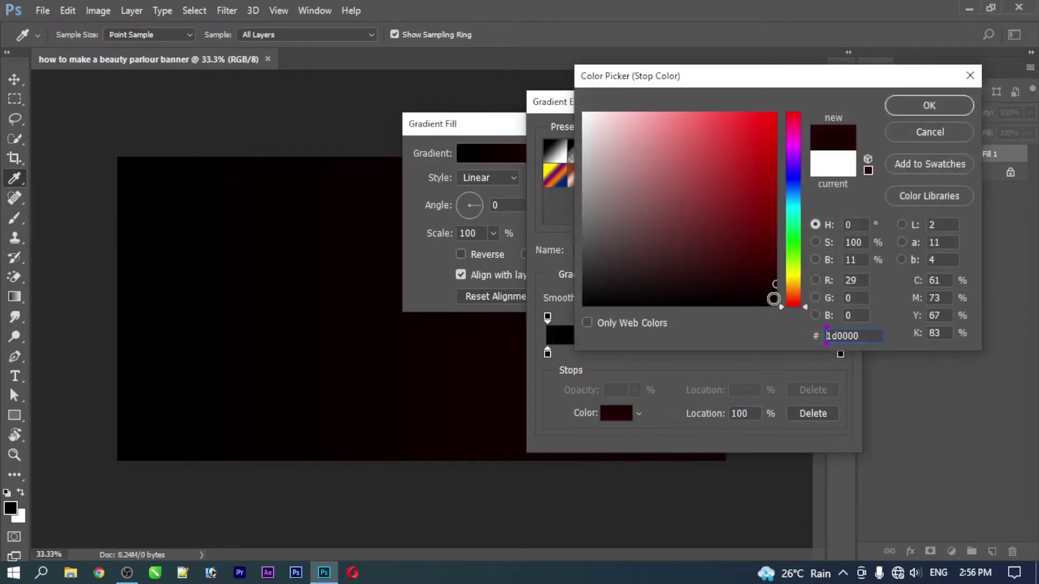
left_click_drag(774, 299, 776, 288)
key("Return")
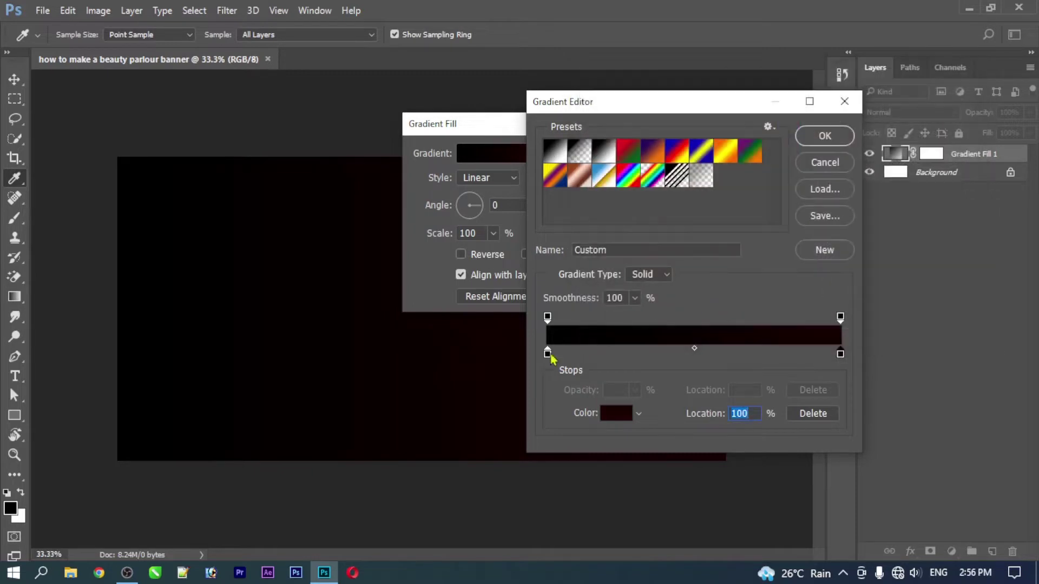
key("Return")
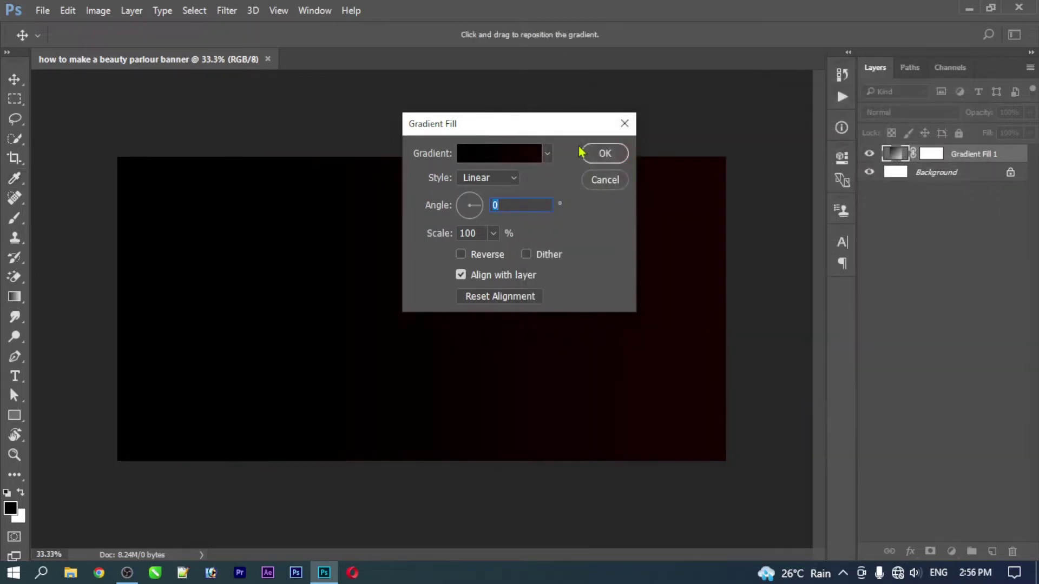
left_click(618, 156)
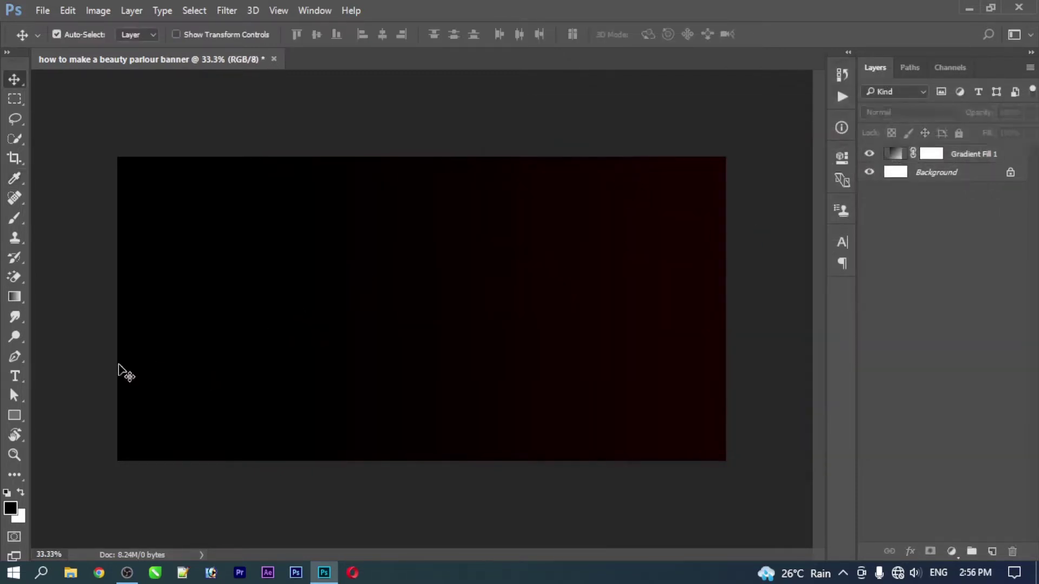
- Type the white word BEAUTY on the banner's upper left
left_click(368, 241)
scroll(374, 271, "down", 1)
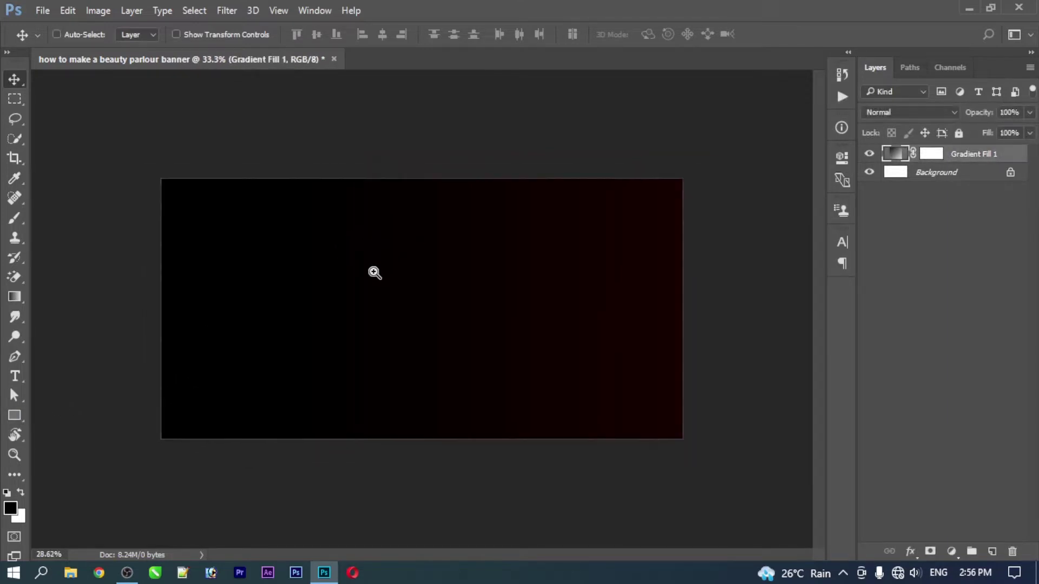
scroll(375, 269, "up", 1)
scroll(385, 263, "up", 2)
scroll(391, 256, "up", 1)
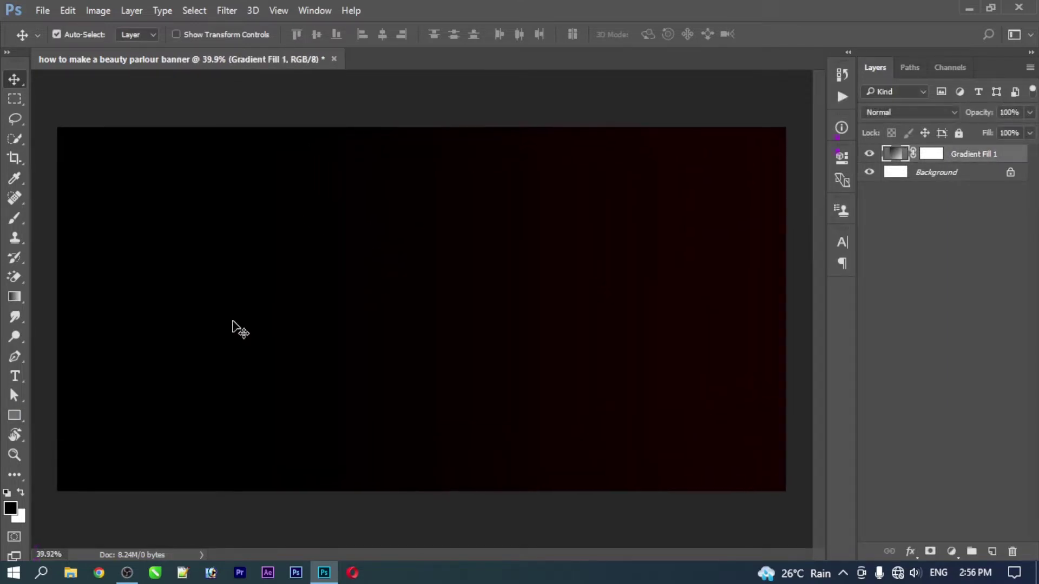
left_click(15, 376)
left_click(224, 255)
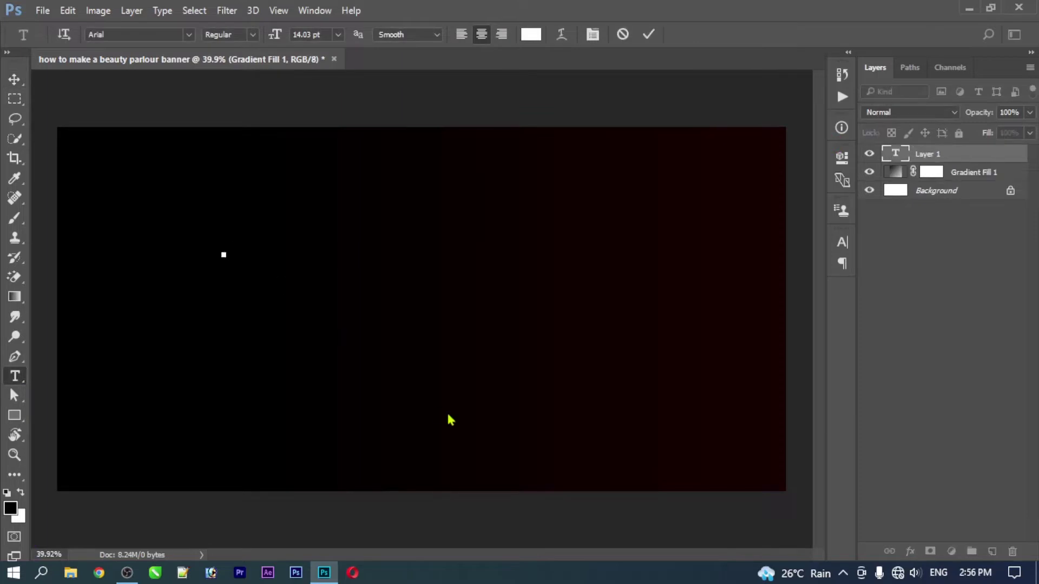
type("BEAUTY")
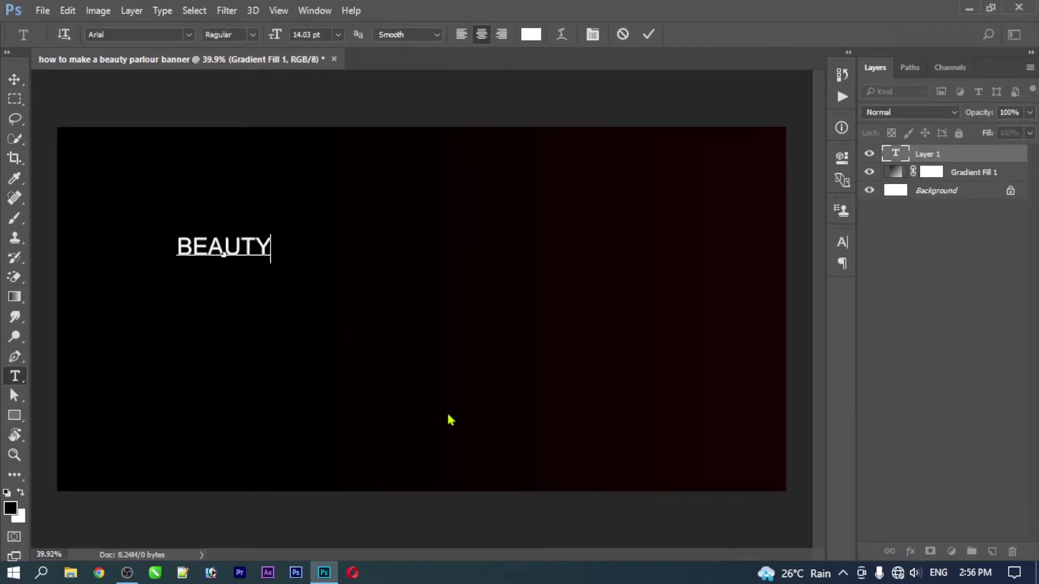
key("ctrl+a")
left_click(181, 346)
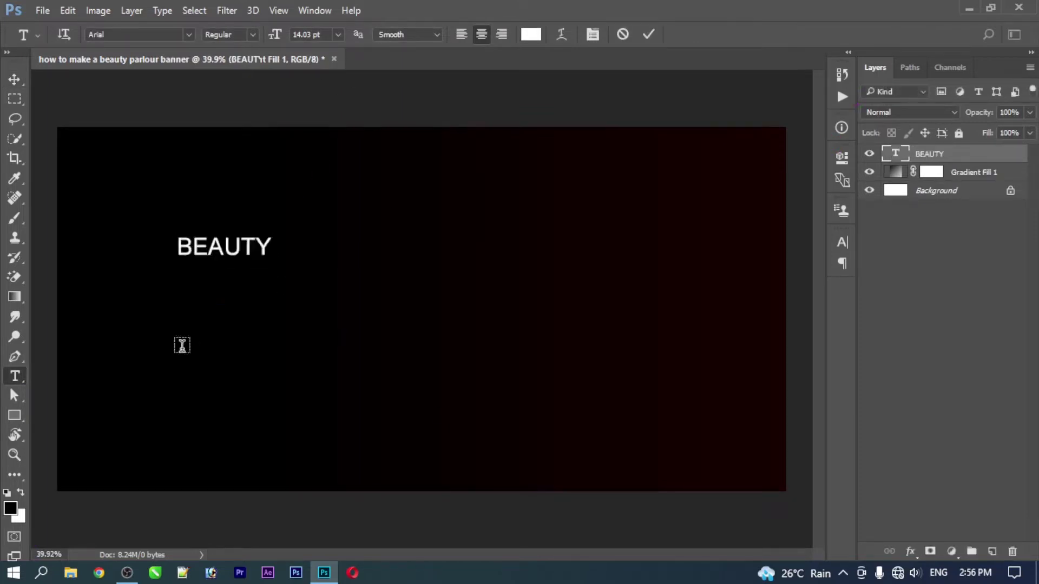
- Add a PARLOUR & SPA text line and align it beneath BEAUTY
left_click(164, 319)
type("P")
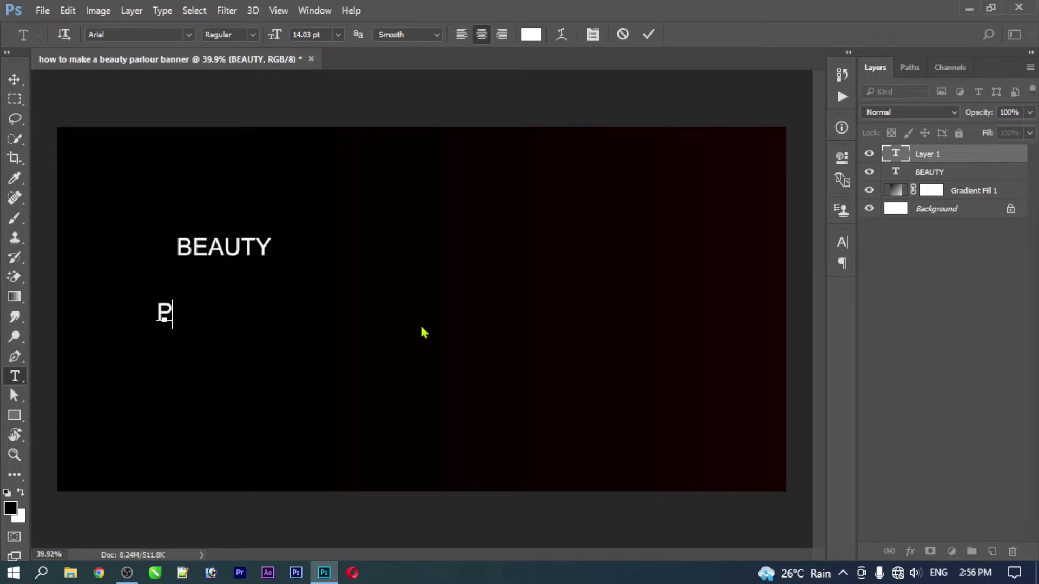
type("ARLOUR ")
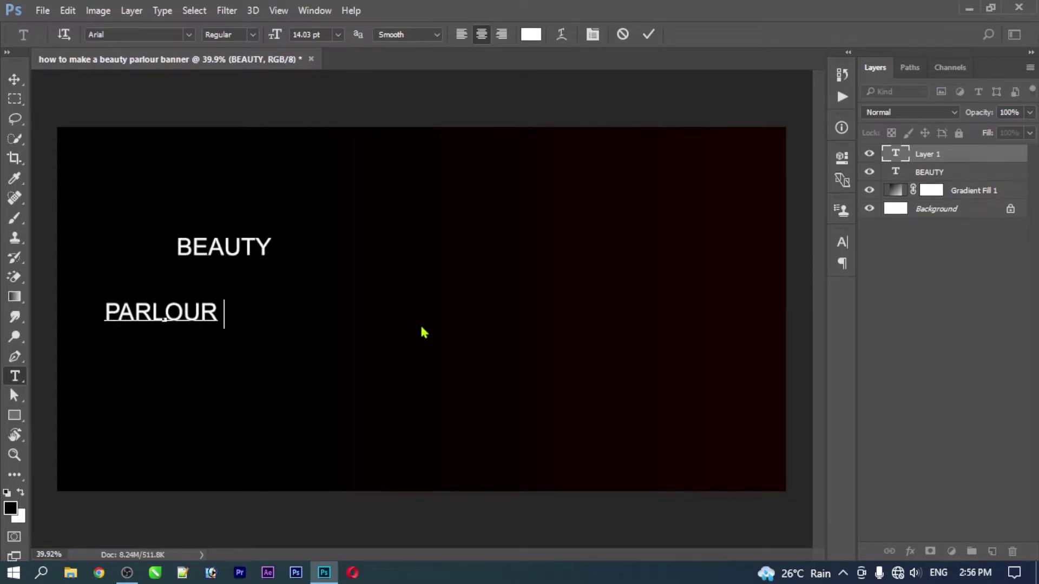
type("& SPA")
key("ctrl+Return")
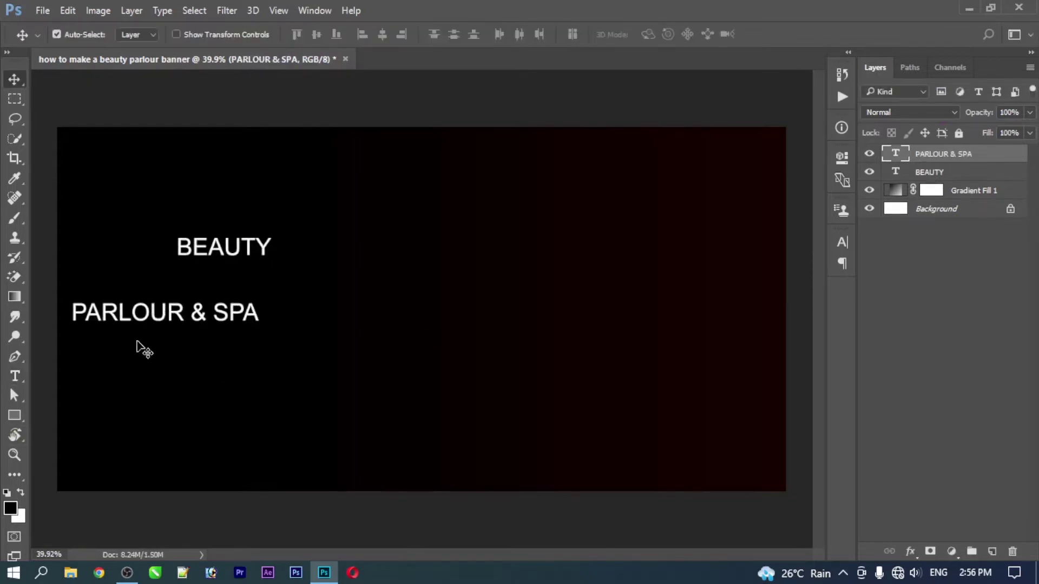
left_click(332, 321)
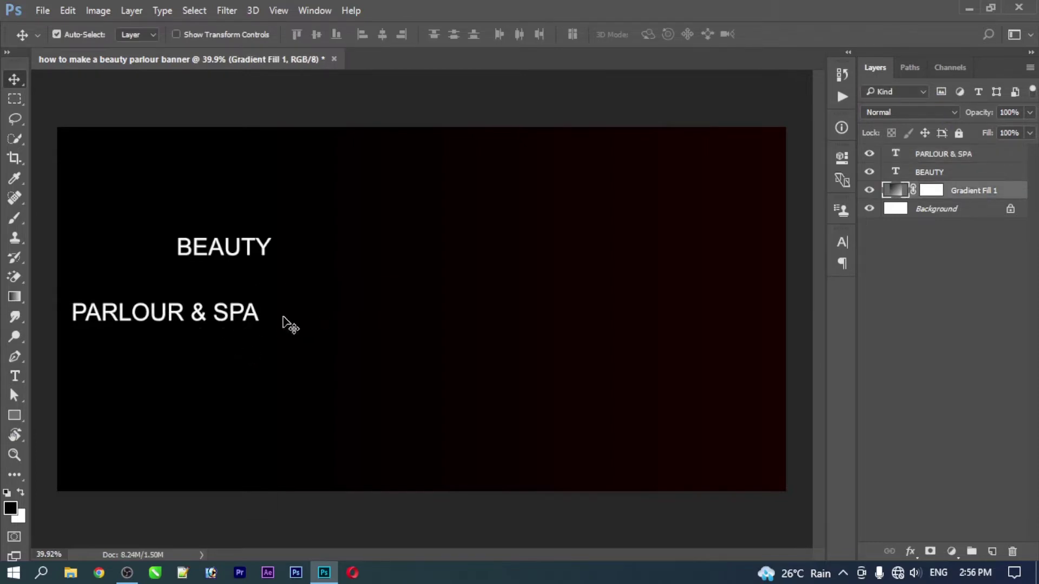
left_click_drag(237, 318, 339, 315)
- Set the BEAUTY text in the Vonique 64 font at a larger size
double_click(241, 247)
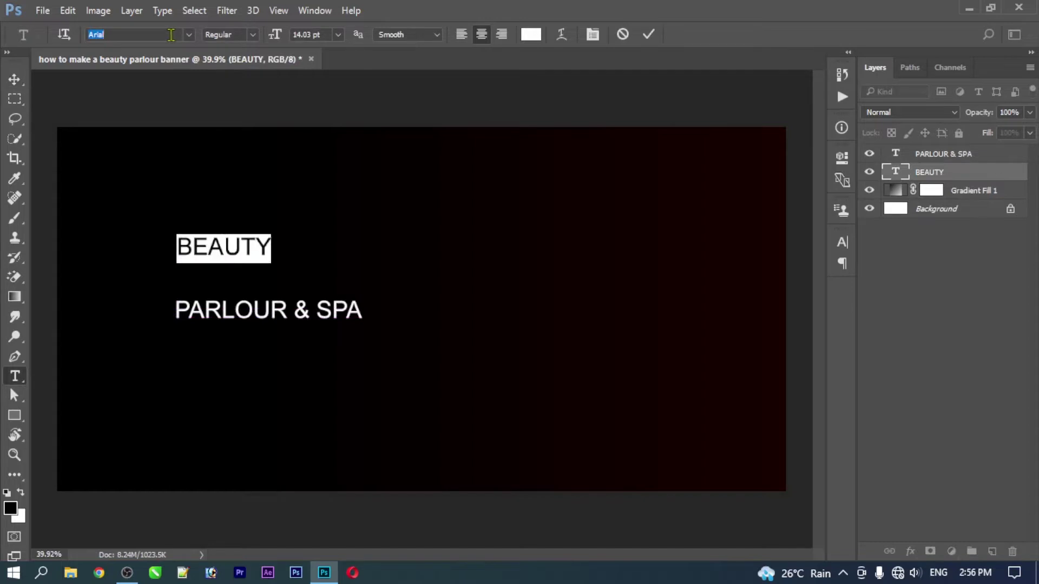
type("vone")
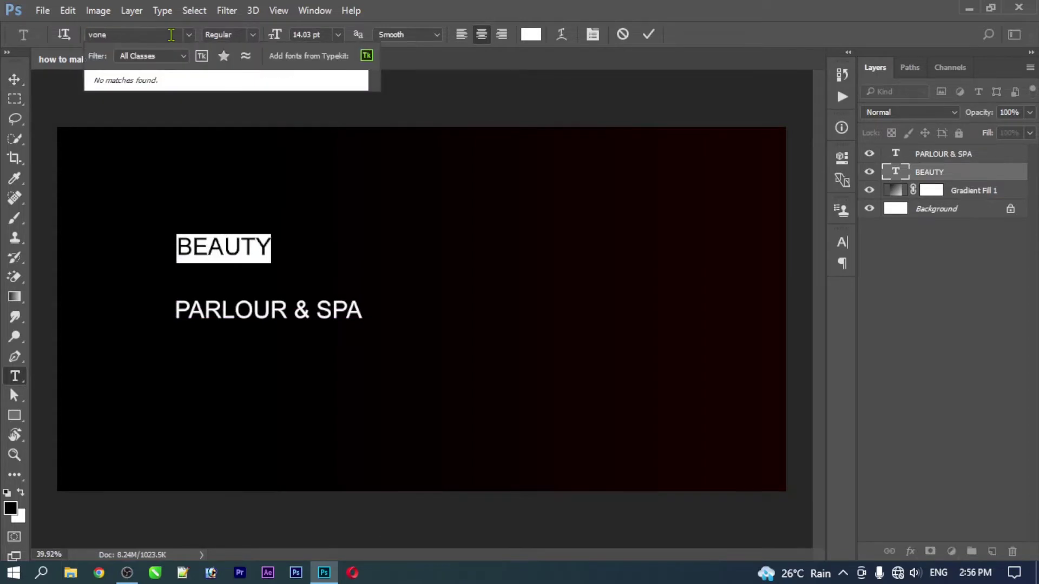
key("BackSpace")
type("i")
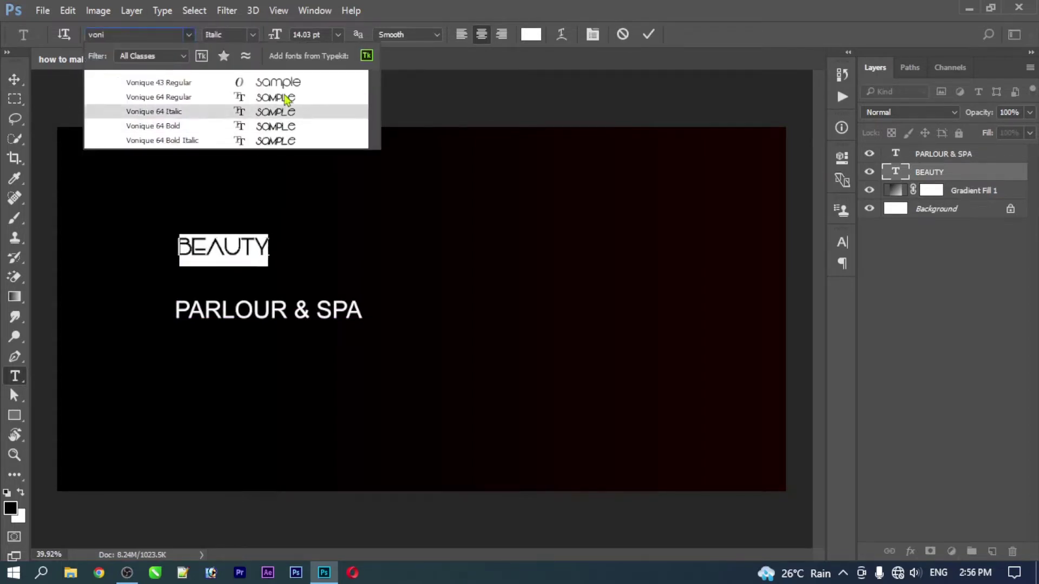
left_click(282, 98)
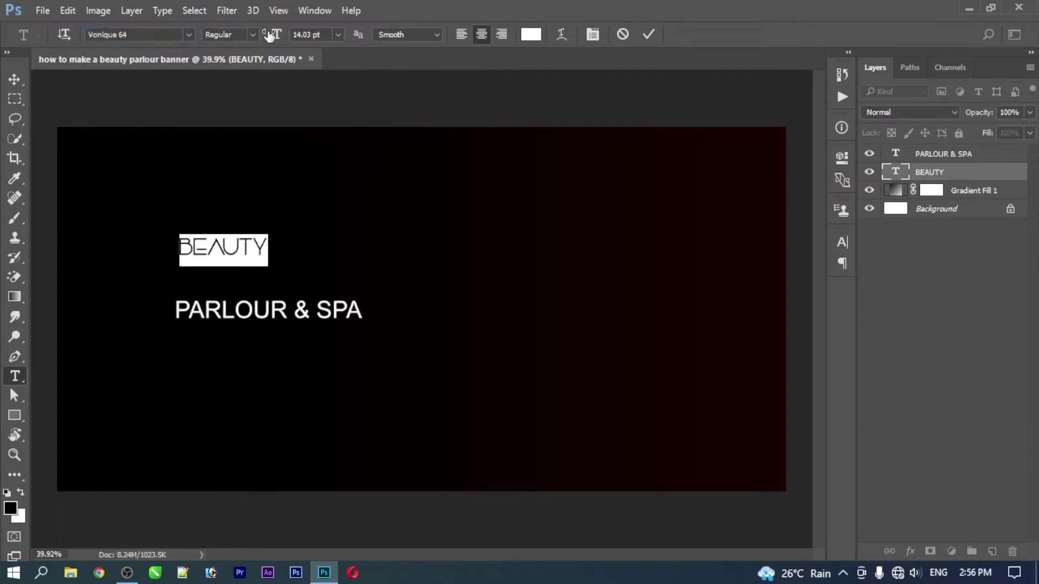
left_click_drag(269, 36, 295, 58)
left_click(648, 34)
- Move BEAUTY right and down and scale it up with Free Transform
key("v")
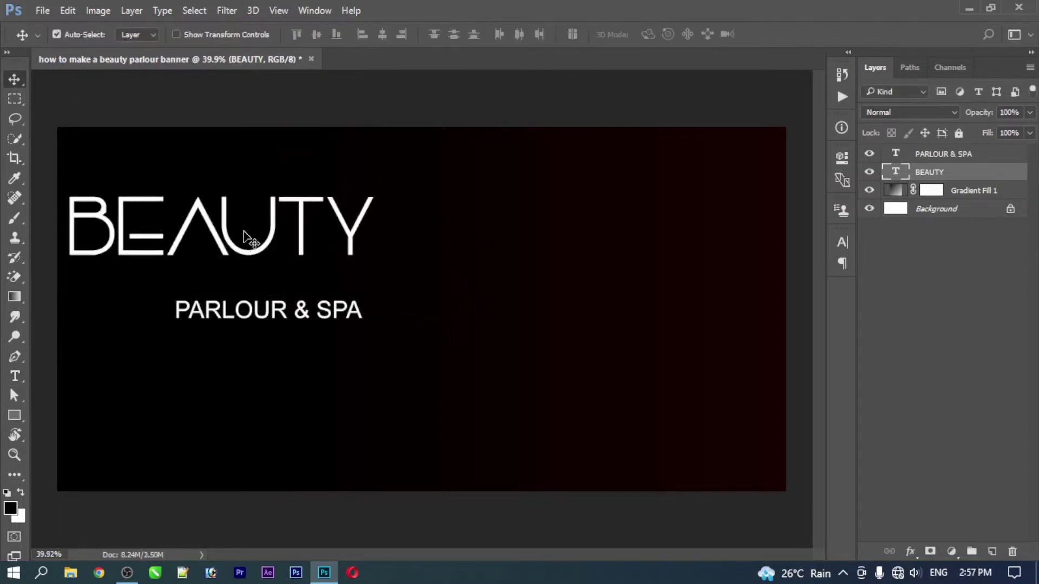
left_click_drag(244, 236, 290, 256)
key("ctrl+t")
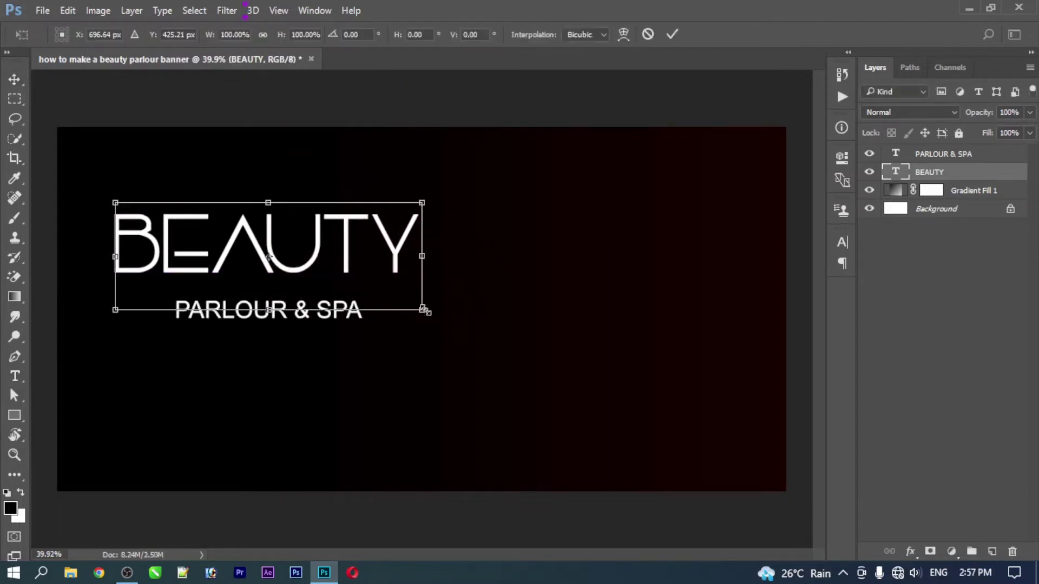
left_click_drag(424, 310, 458, 314)
key("Return")
- Tuck PARLOUR & SPA under BEAUTY, then move and enlarge both lines together
mouse_move(332, 318)
left_mouse_down()
mouse_move(255, 305)
mouse_move(358, 328)
mouse_move(316, 304)
left_mouse_up()
key("ctrl+t")
key("Return")
left_click_drag(260, 268, 270, 221)
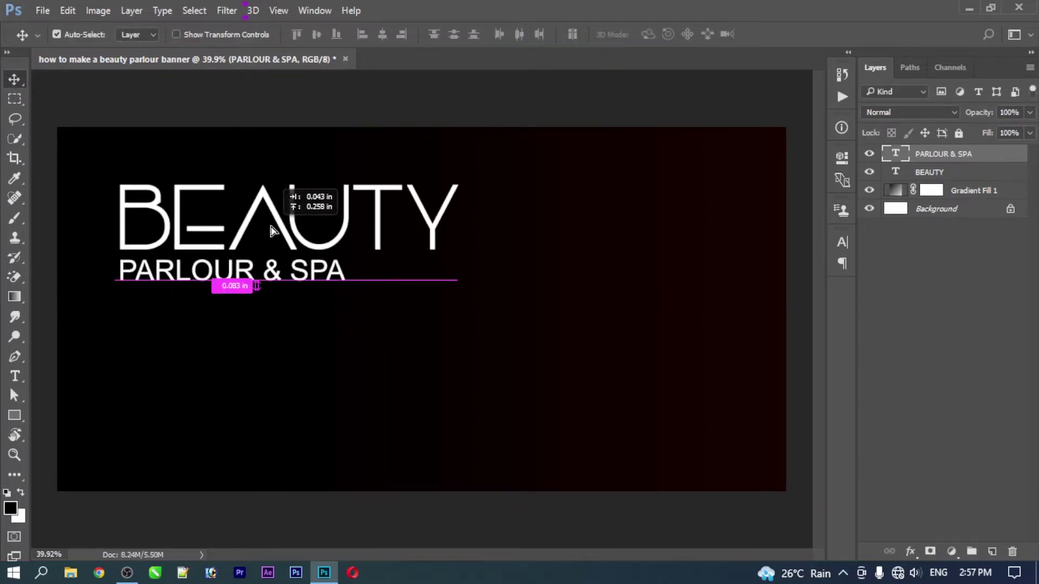
key("ctrl+t")
left_click_drag(460, 283, 475, 286)
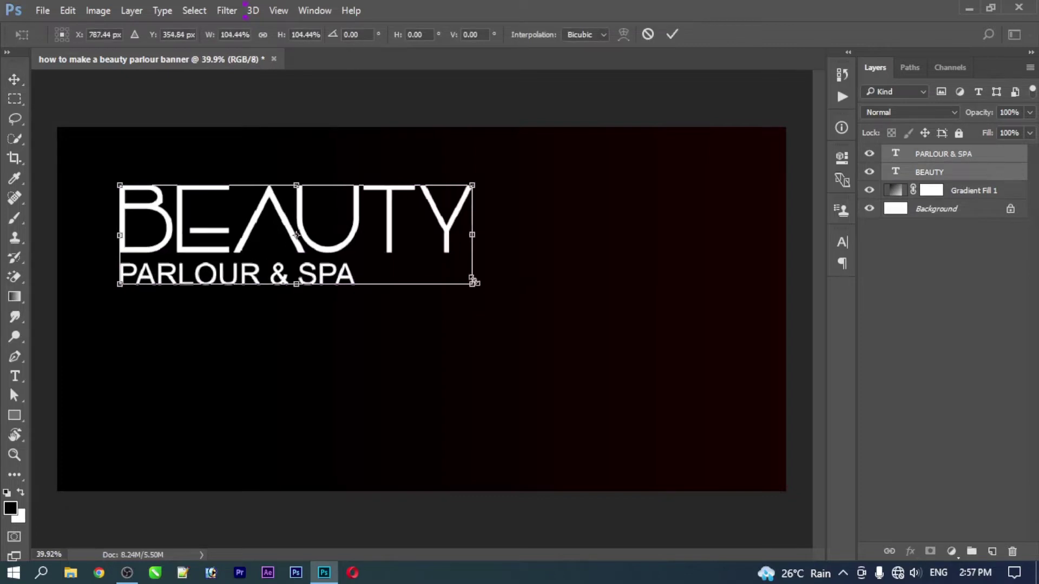
left_click_drag(448, 240, 462, 239)
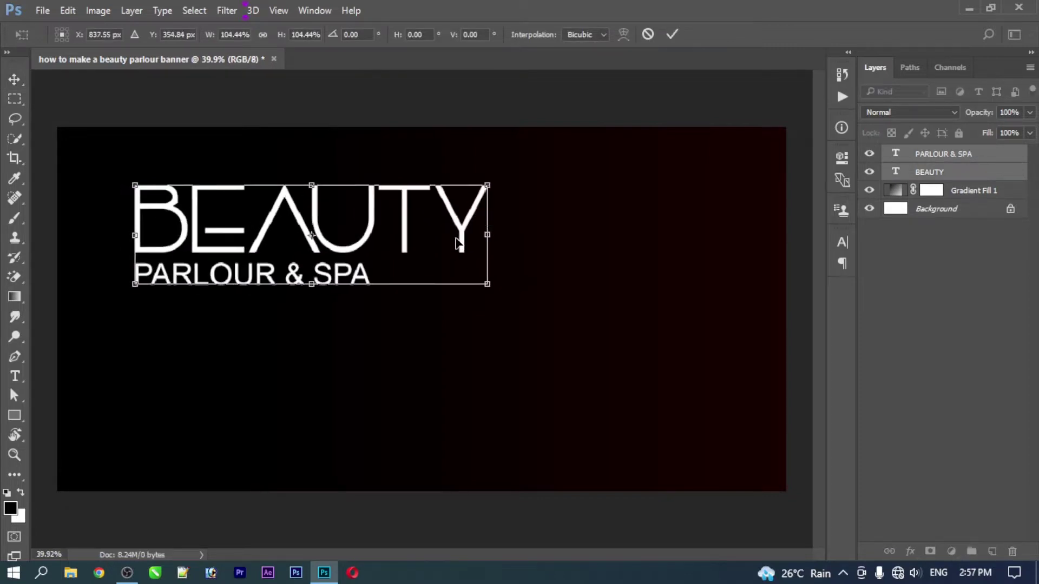
key("Return")
key("t")
left_click(245, 303)
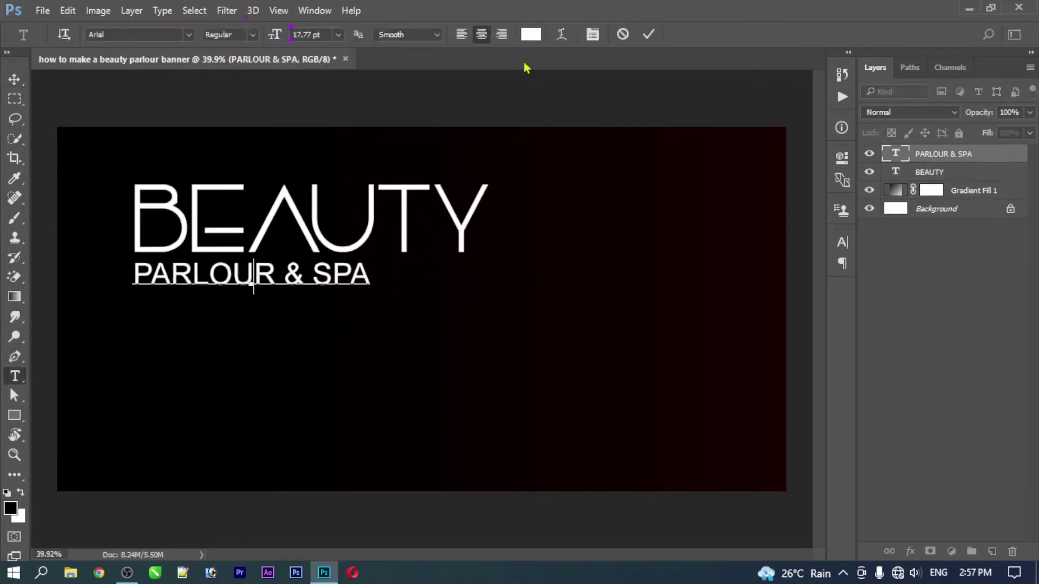
left_click(234, 372)
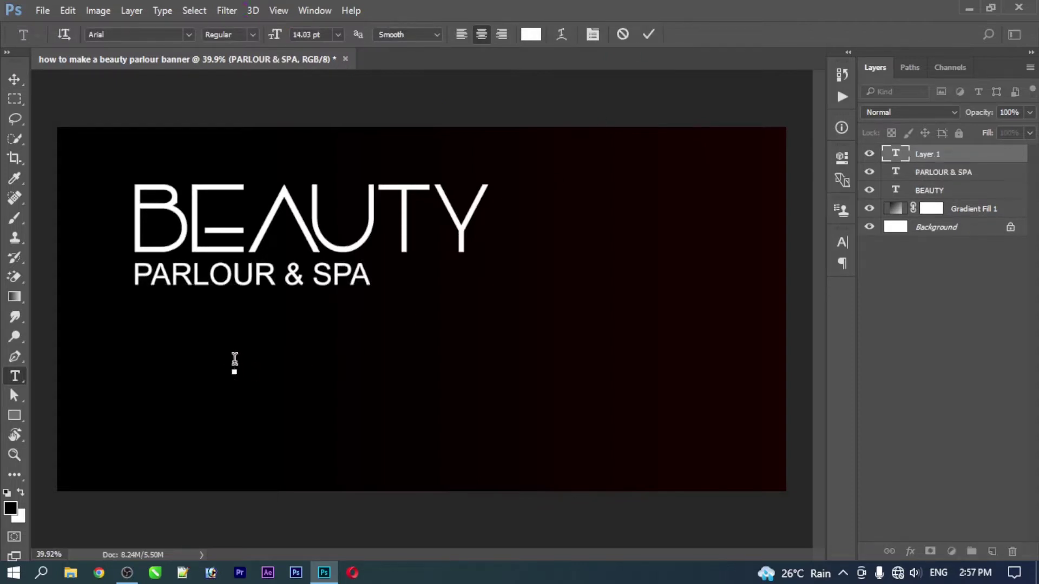
type("123-123")
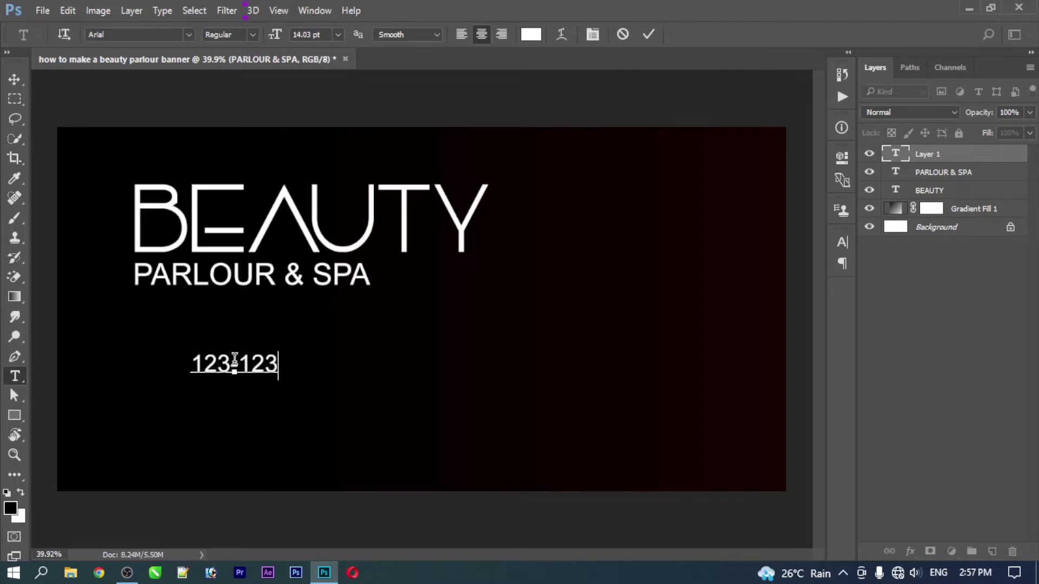
type("-1234")
key("ctrl+Return")
key("v")
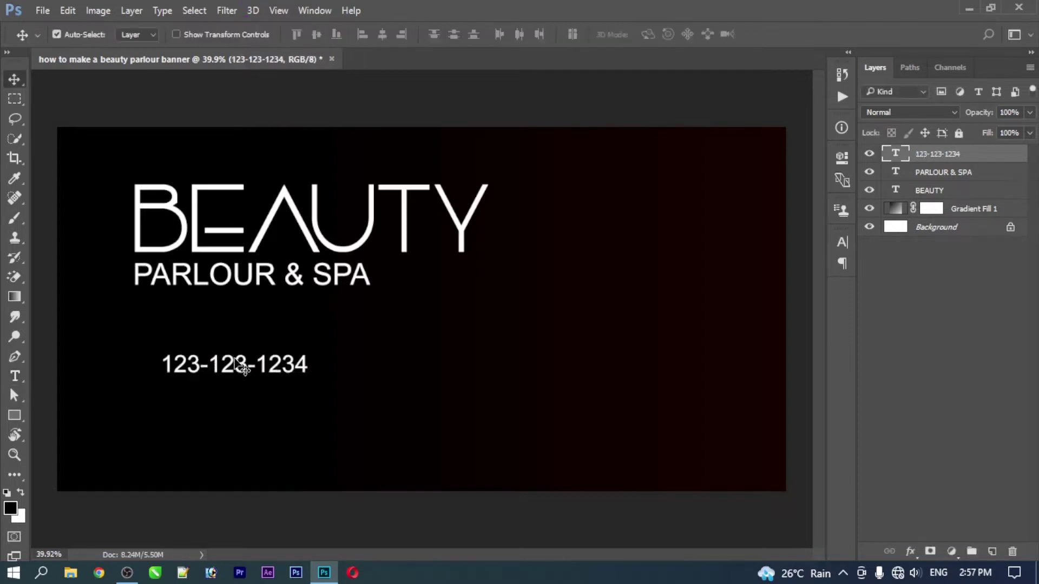
left_click_drag(244, 366, 174, 152)
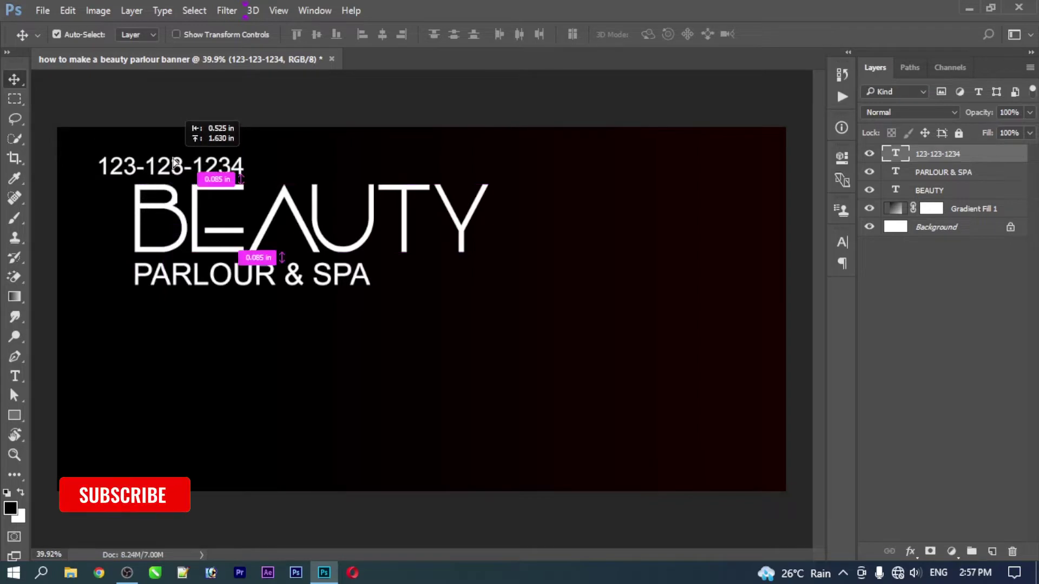
left_click_drag(174, 152, 173, 164)
- Lower the BEAUTY and PARLOUR & SPA title block slightly and recheck the phone number text
left_click(175, 186)
left_click(200, 274, "shift")
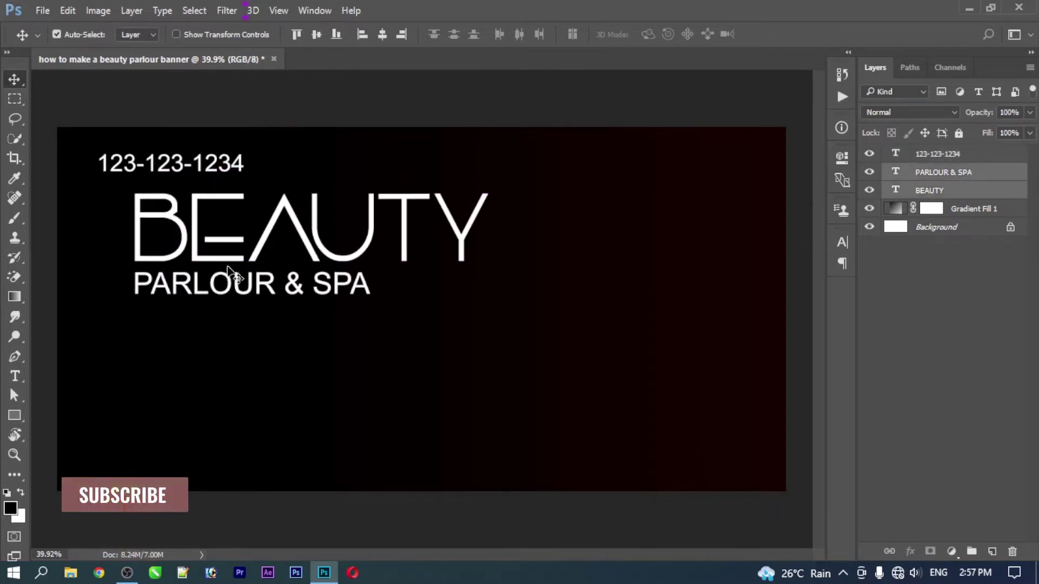
left_click_drag(244, 250, 244, 263)
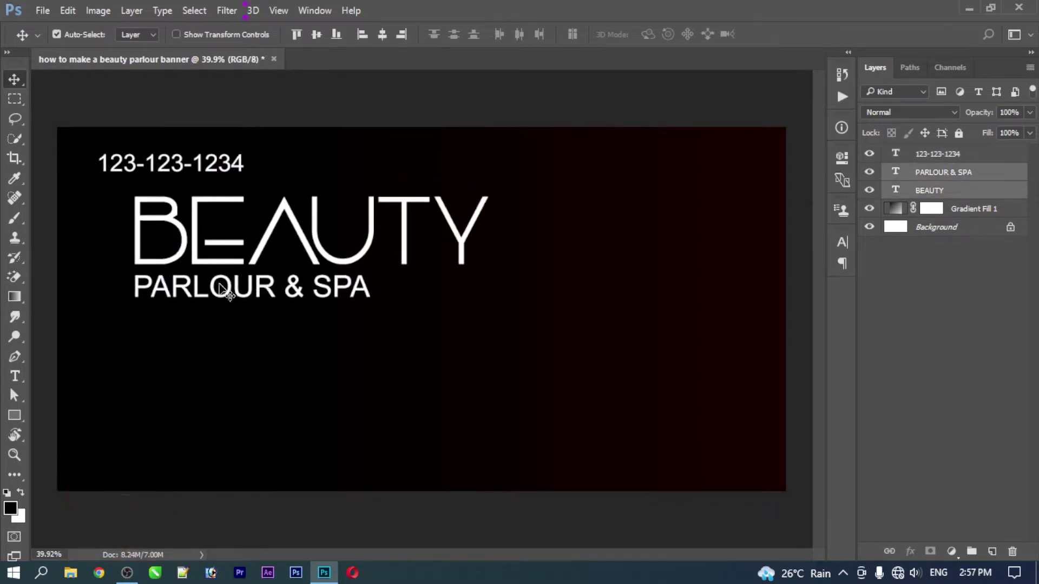
key("t")
left_click(196, 162)
key("ctrl+Return")
- Drag the woman's cut-out photo into the banner, scale it down, and align it to the right edge
key("v")
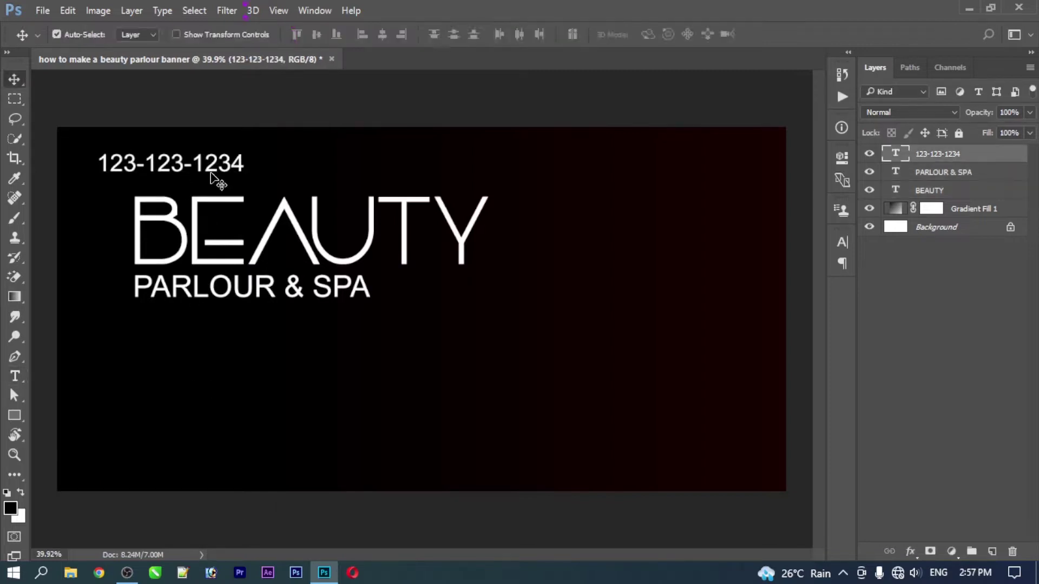
left_click(226, 383)
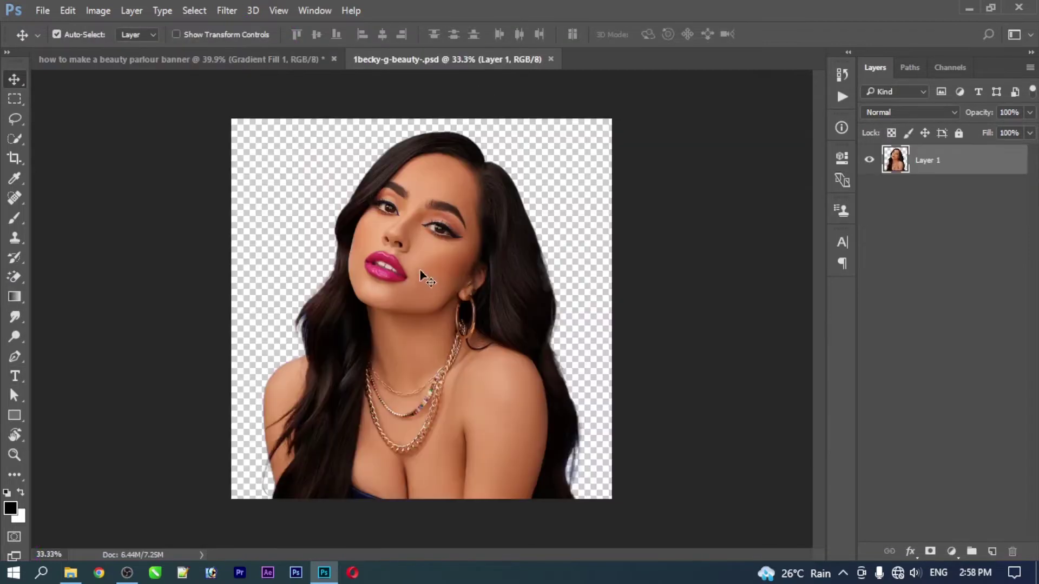
left_click_drag(421, 271, 546, 213)
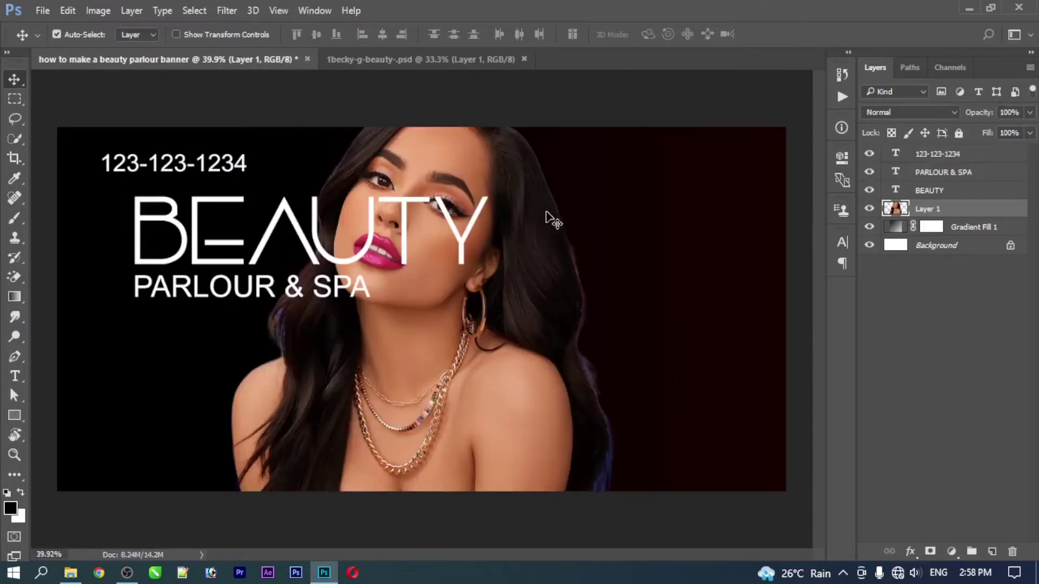
key("ctrl+t")
left_click_drag(618, 84, 596, 152)
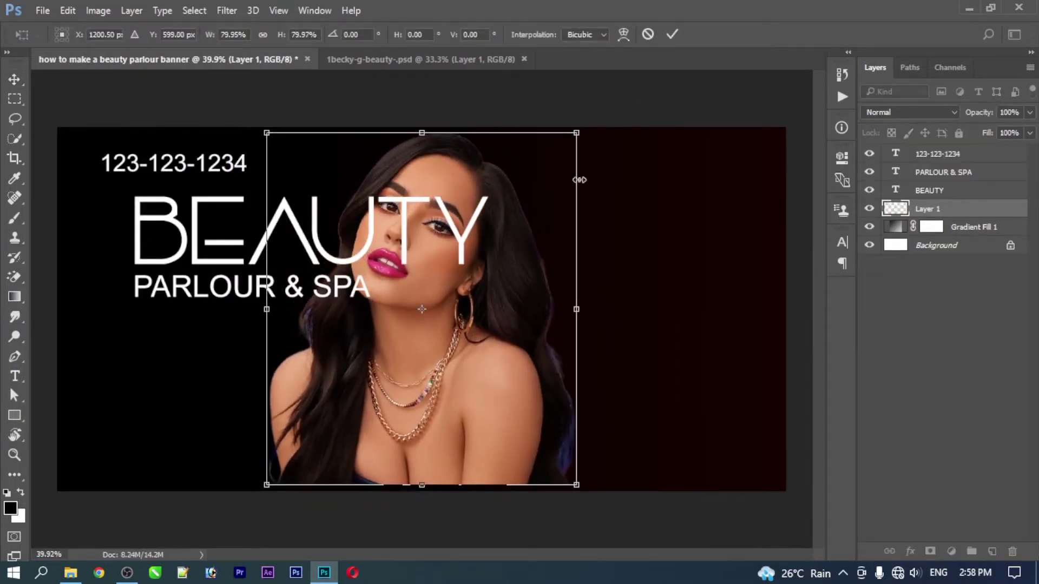
left_click_drag(474, 303, 746, 397)
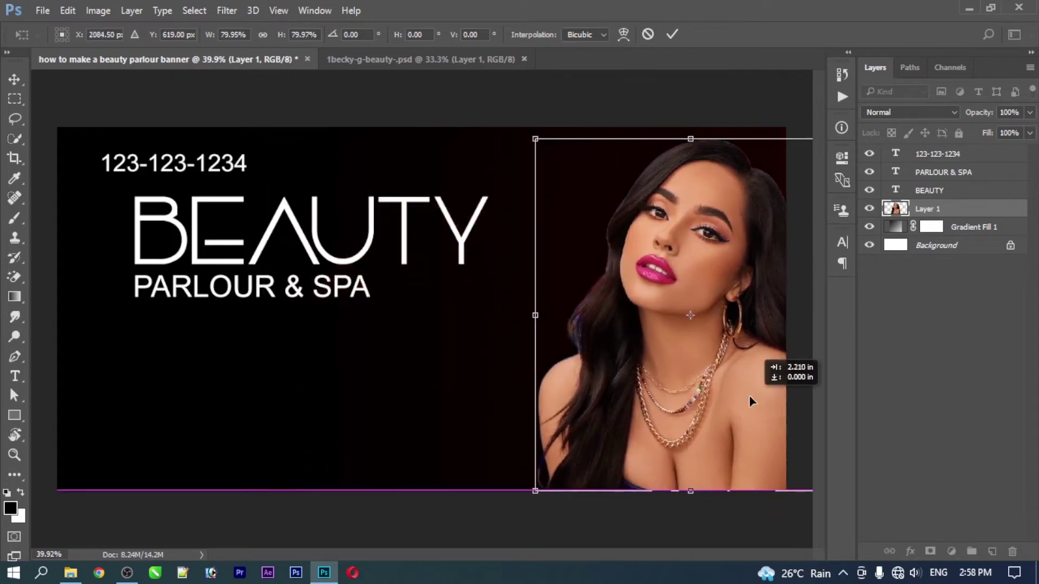
key("Return")
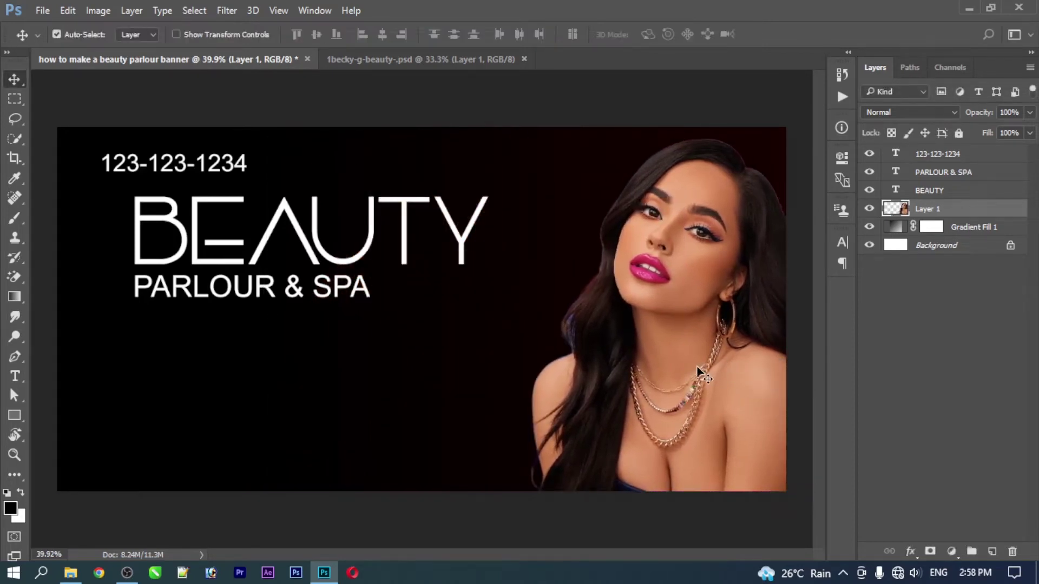
left_click_drag(732, 369, 689, 376)
left_click(464, 365)
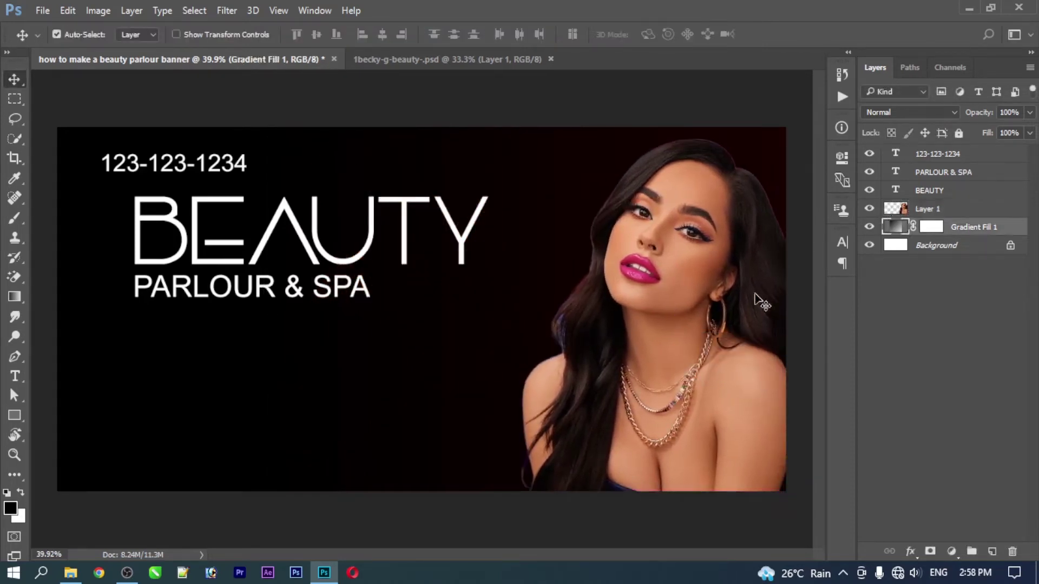
- Draw a large circle with no fill and a 180 px grey outline
right_click(15, 416)
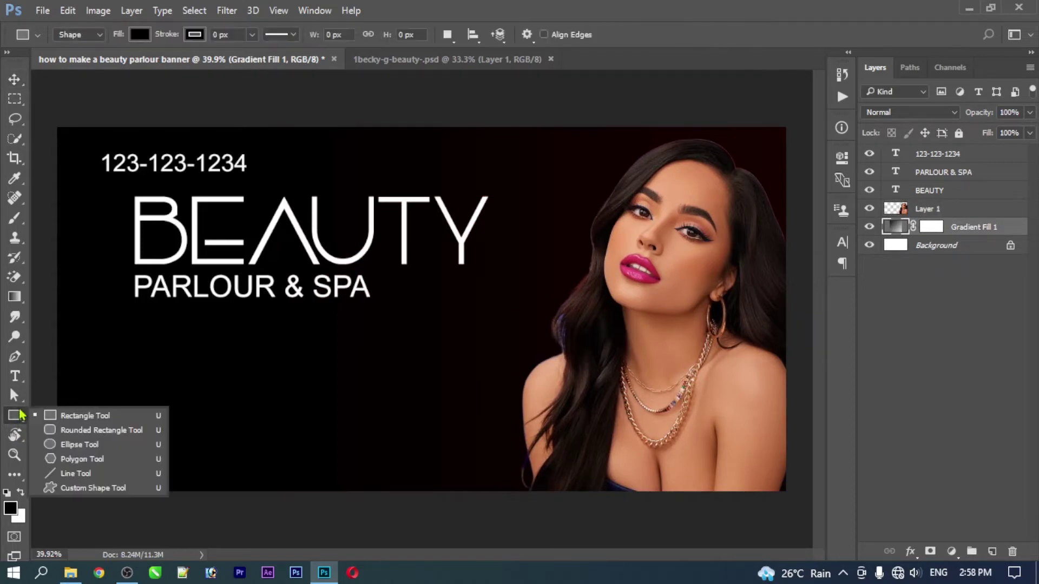
left_click(86, 442)
left_click_drag(453, 155, 800, 499)
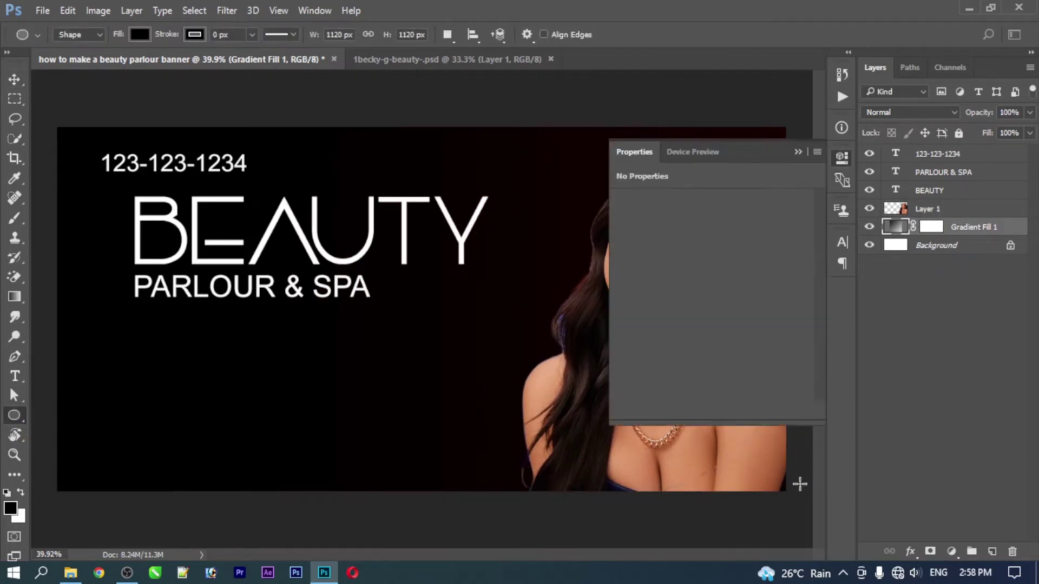
left_click(139, 34)
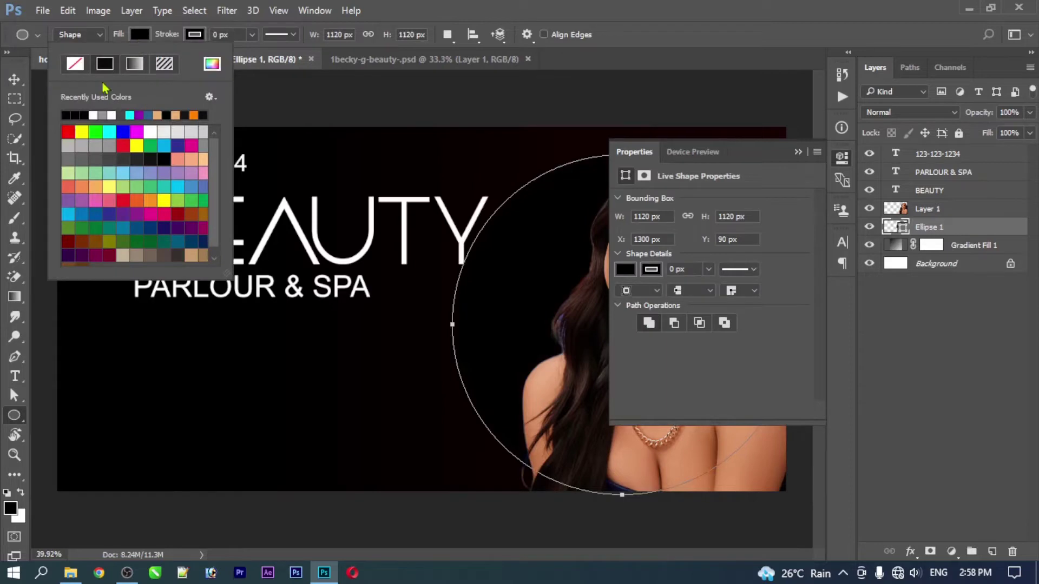
left_click(75, 64)
left_click(194, 34)
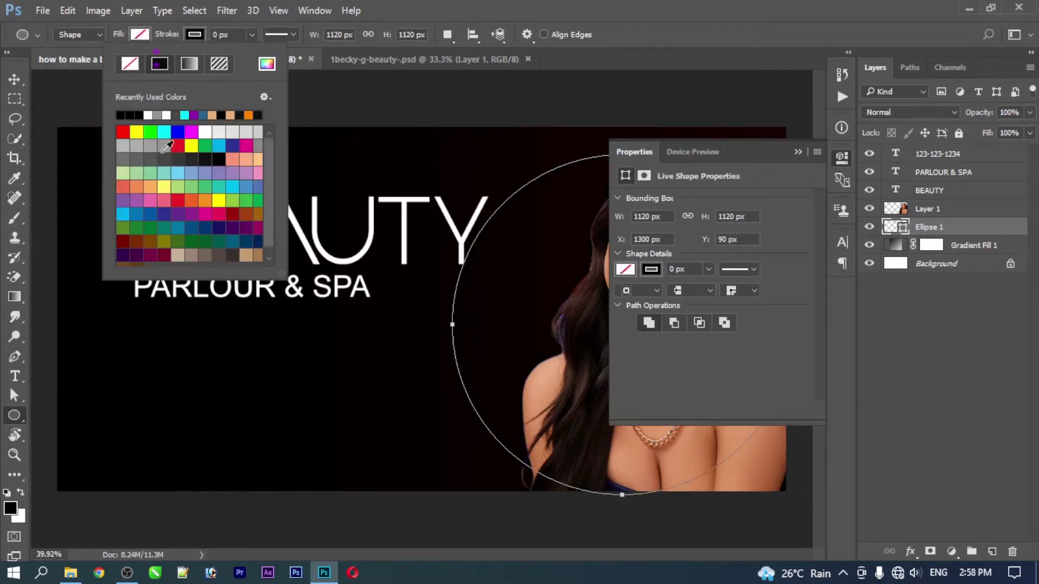
left_click(174, 156)
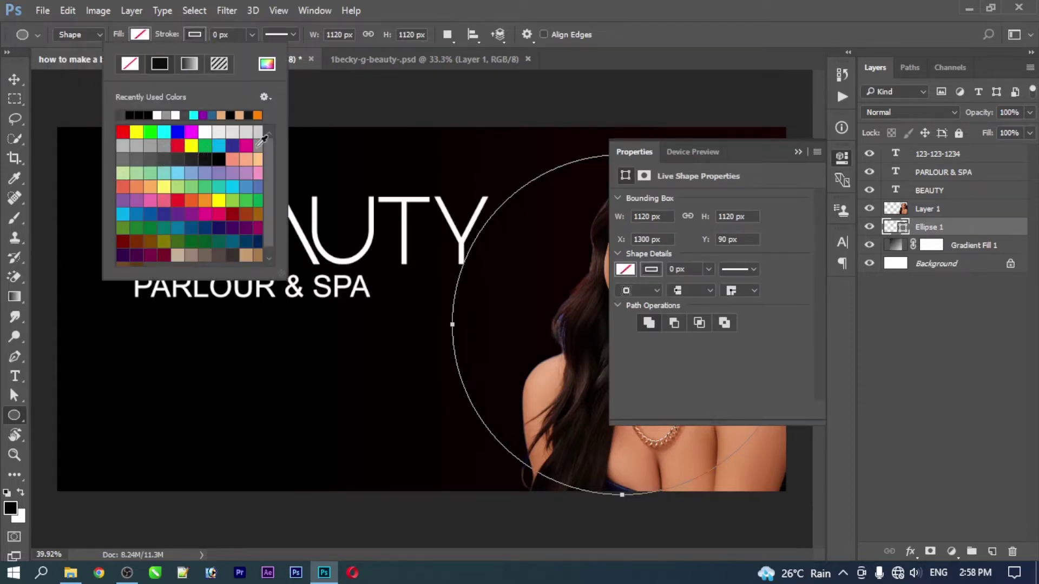
left_click(236, 37)
type("180")
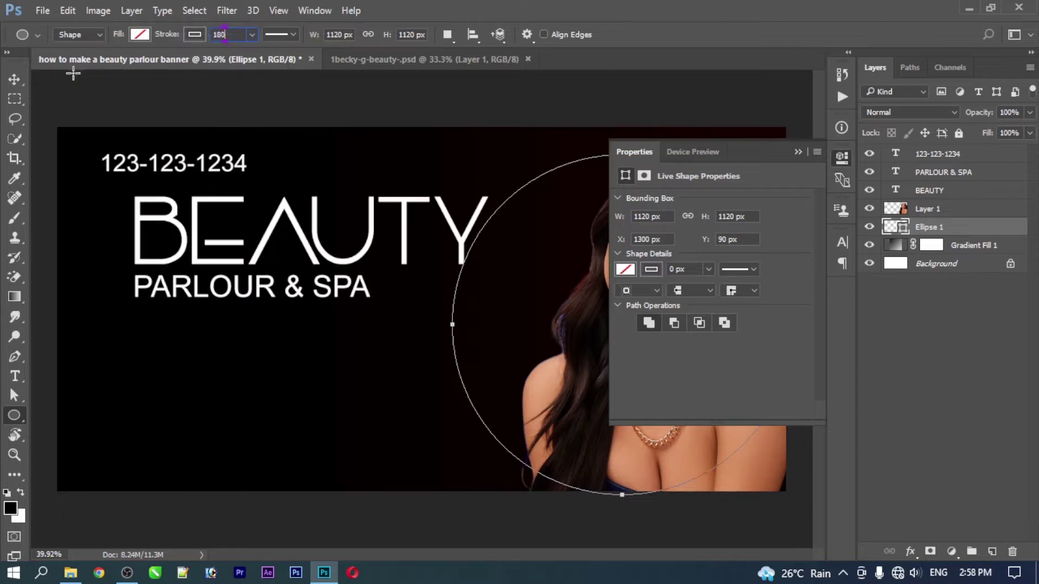
key("Return")
left_click(647, 156)
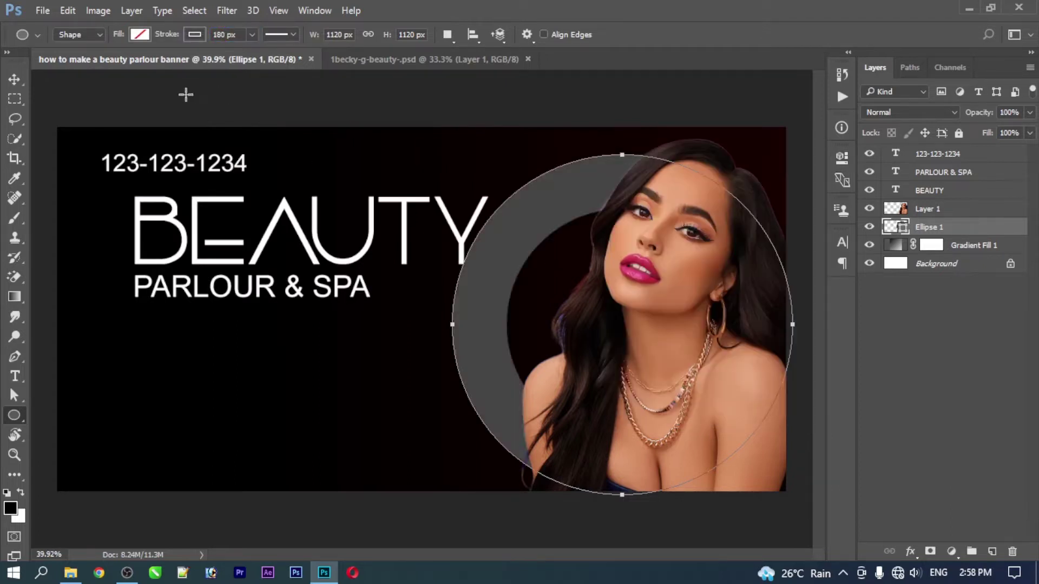
- Move the ring behind the model and enlarge it to about 111%
left_click(14, 79)
key("ctrl+t")
left_click_drag(600, 273, 666, 280)
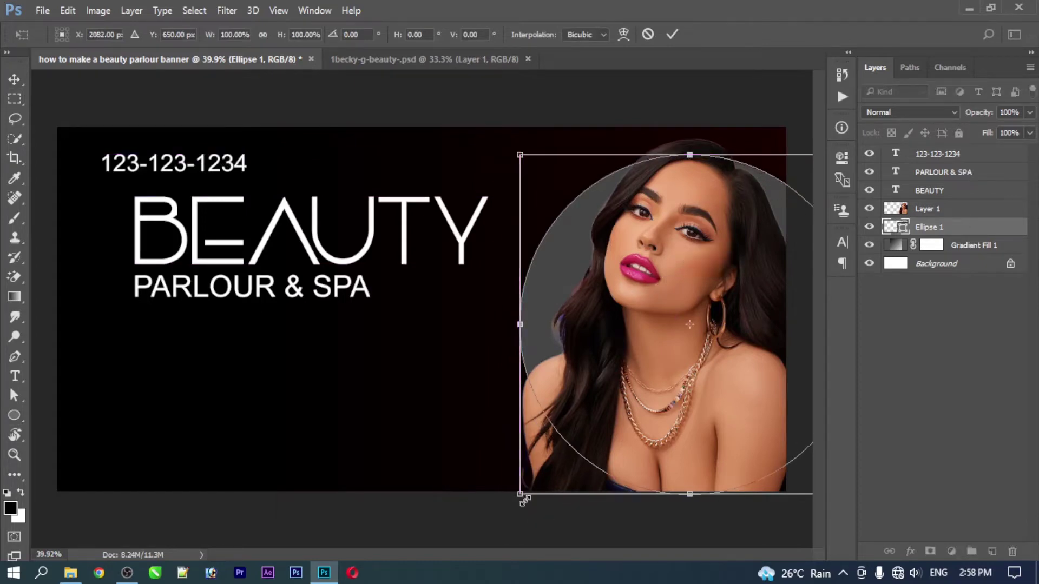
left_click_drag(524, 501, 497, 547)
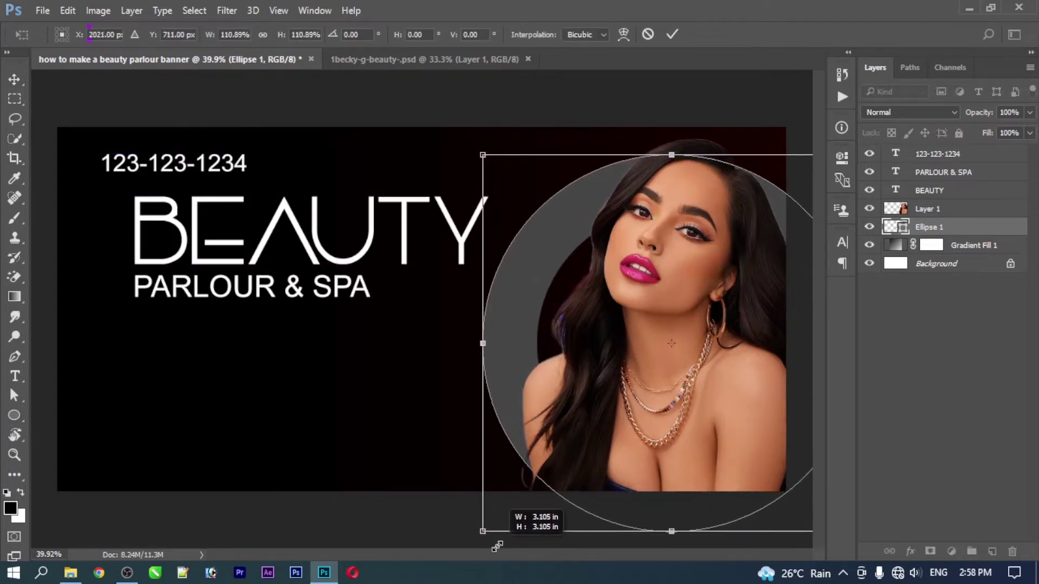
key("Return")
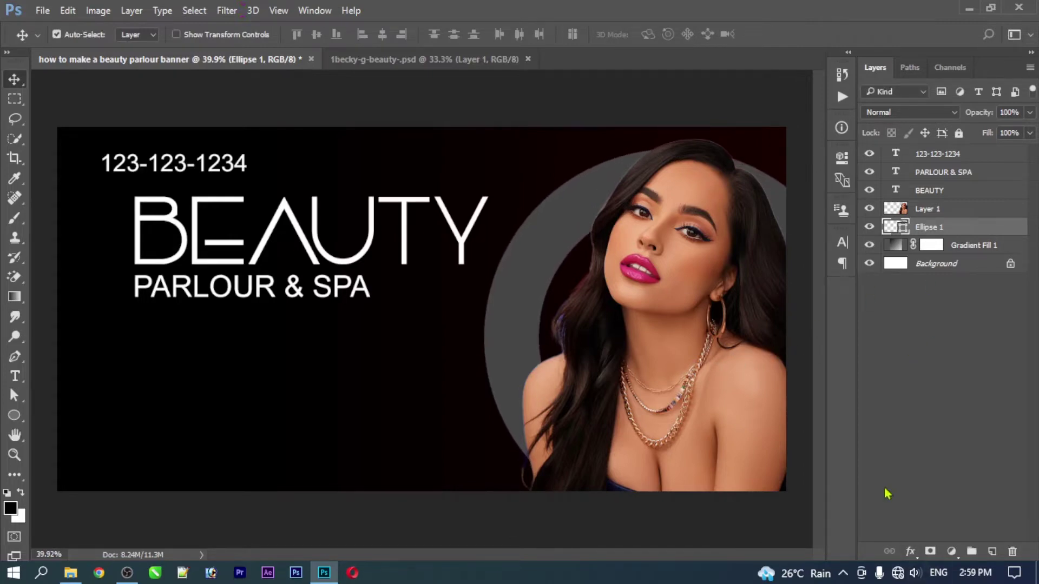
- Give the grey ring a dark red (#390000) Outer Glow
left_click(911, 552)
left_click(914, 522)
left_click_drag(411, 112, 685, 112)
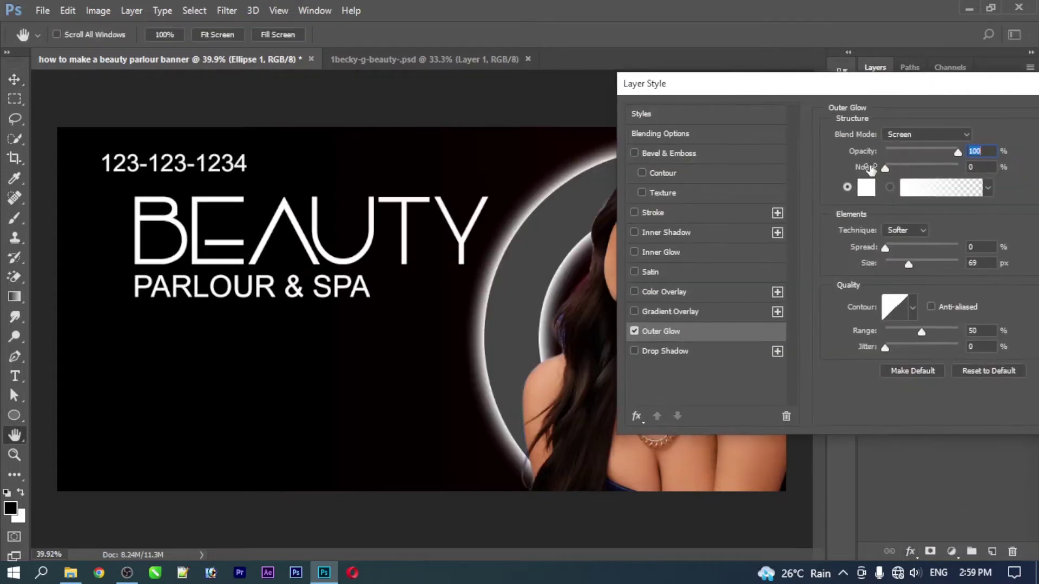
left_click(866, 188)
left_click(775, 263)
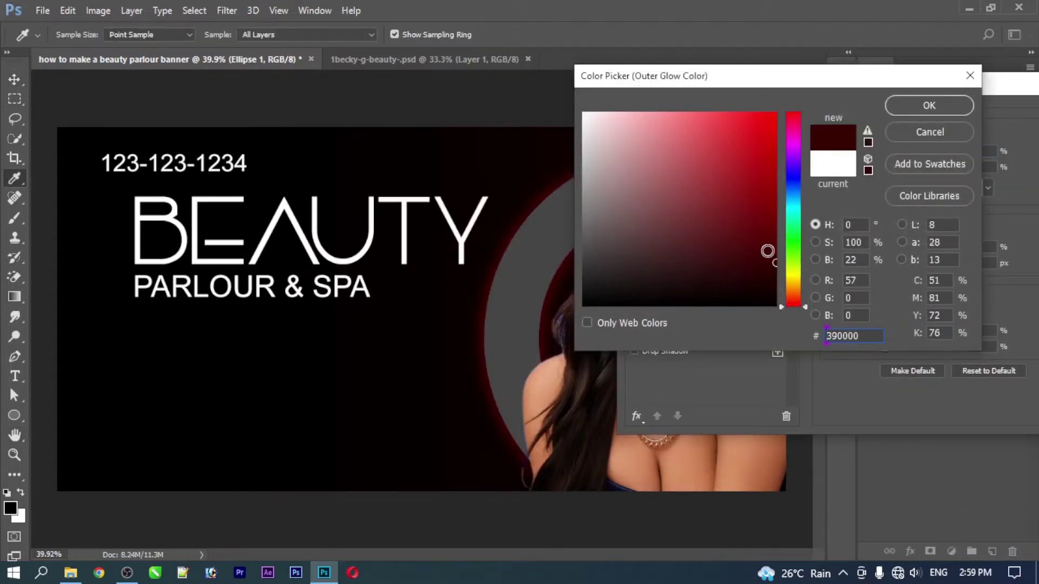
key("Return")
key("Return")
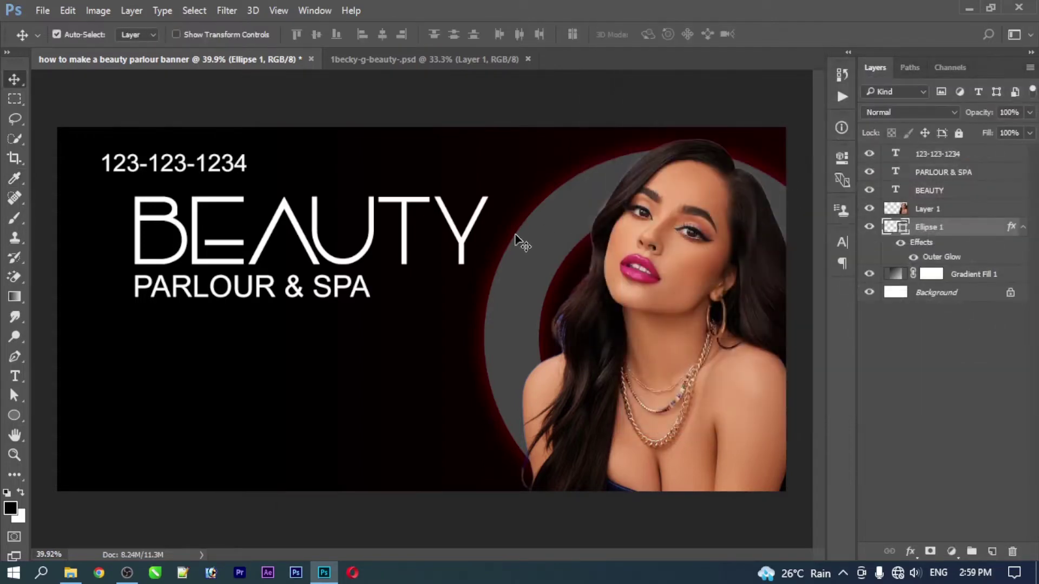
- Nudge the BEAUTY and PARLOUR & SPA layers left with two Shift+Left presses
left_click(371, 288)
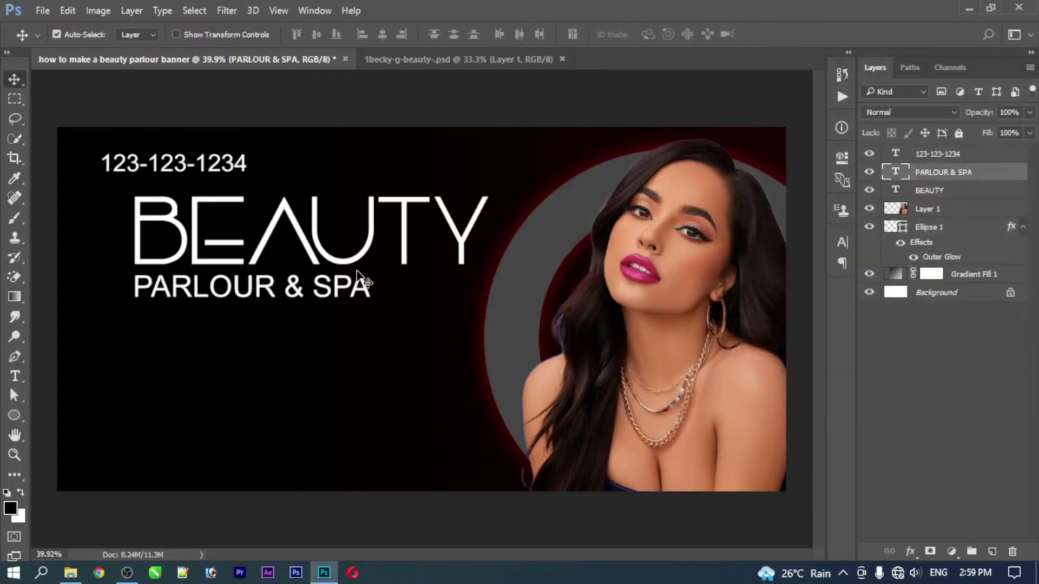
left_click(357, 258, "shift")
key("shift+Left")
key("shift+Left")
key("shift+Left")
key("shift+Left")
key("shift+Left")
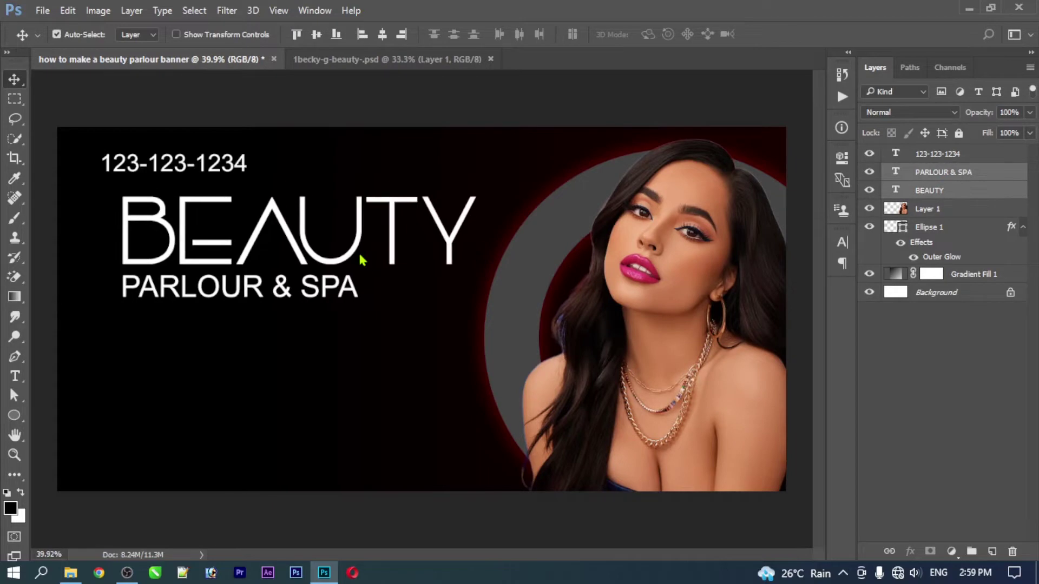
key("shift+Left")
left_click(357, 311)
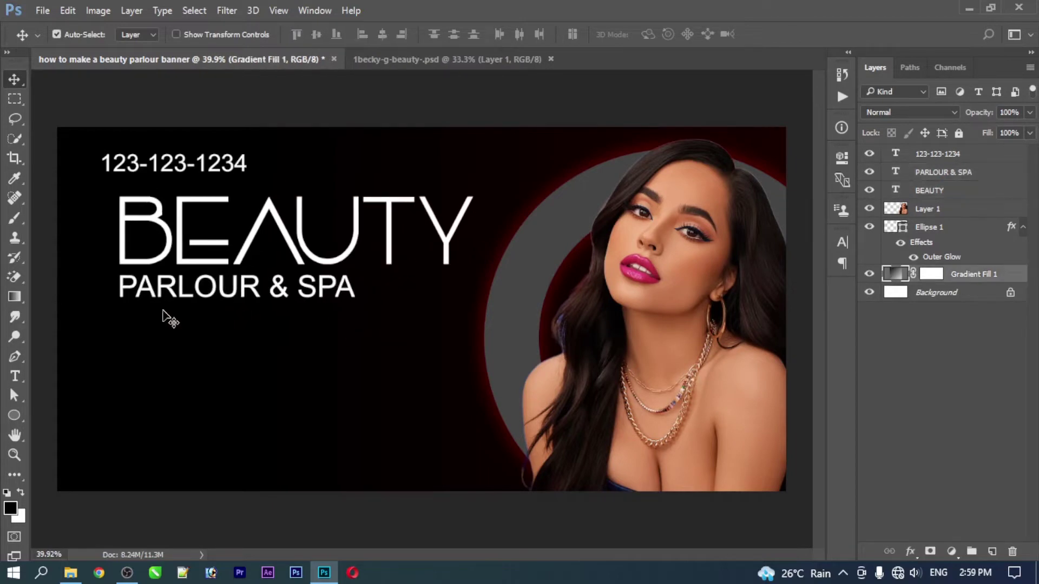
left_click(518, 314)
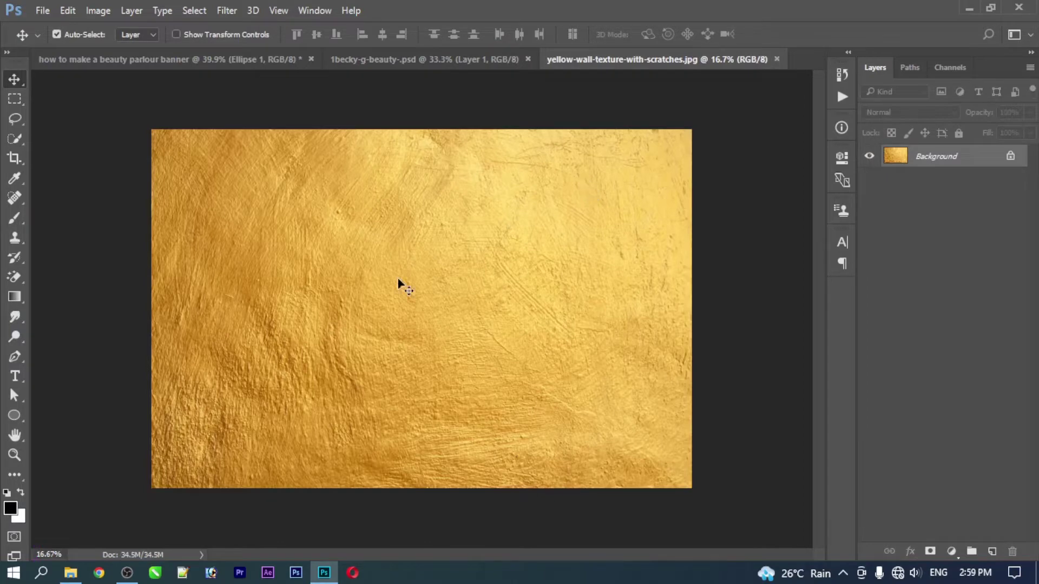
- Clip the gold texture to Ellipse 1, scale it to about 45% over the ring, and duplicate it
left_click_drag(398, 278, 784, 265)
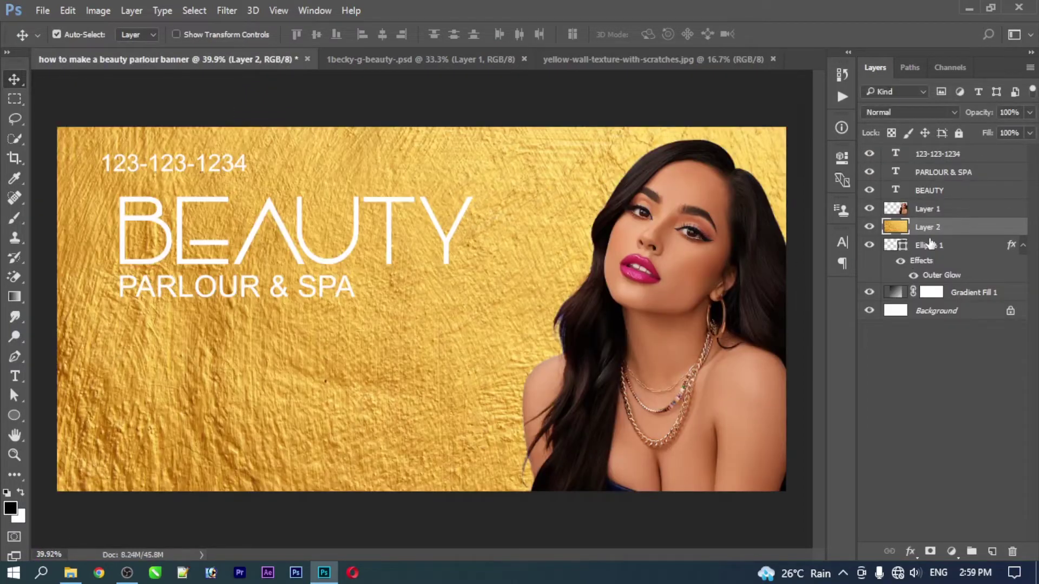
left_click(937, 229, "alt")
key("ctrl+t")
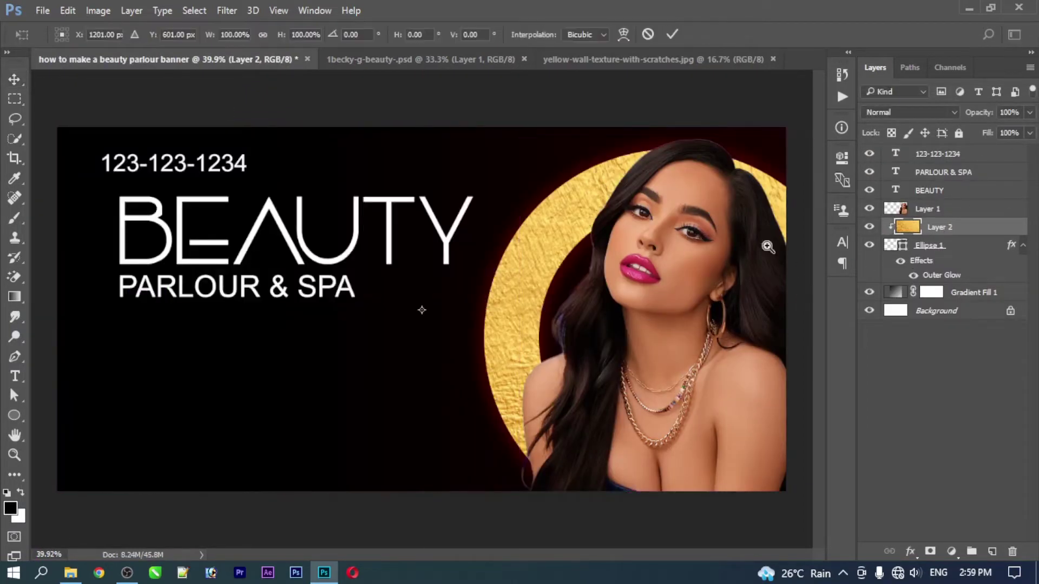
key("ctrl+0")
left_click_drag(765, 83, 633, 295)
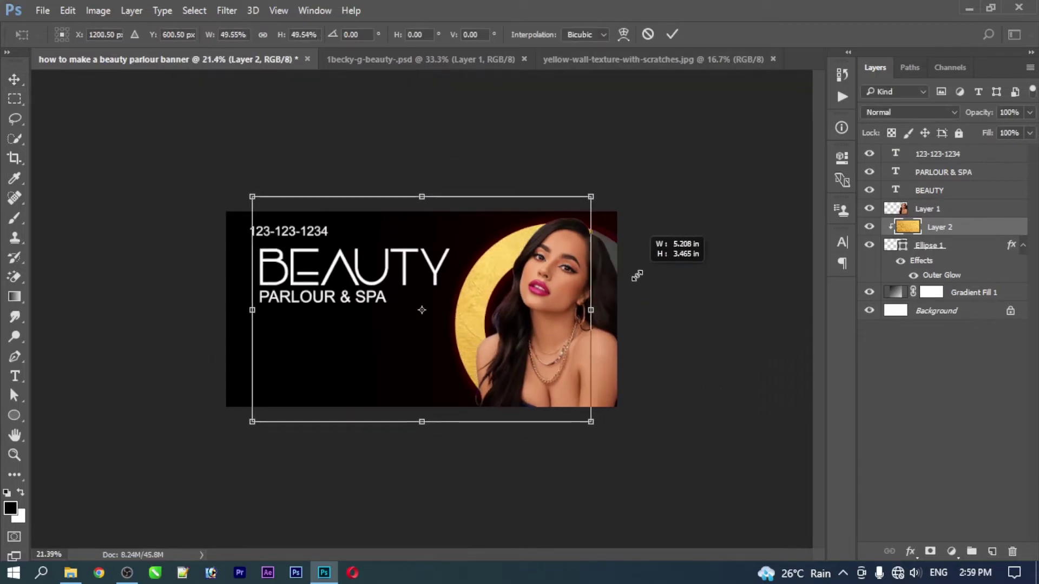
left_click_drag(433, 323, 581, 324)
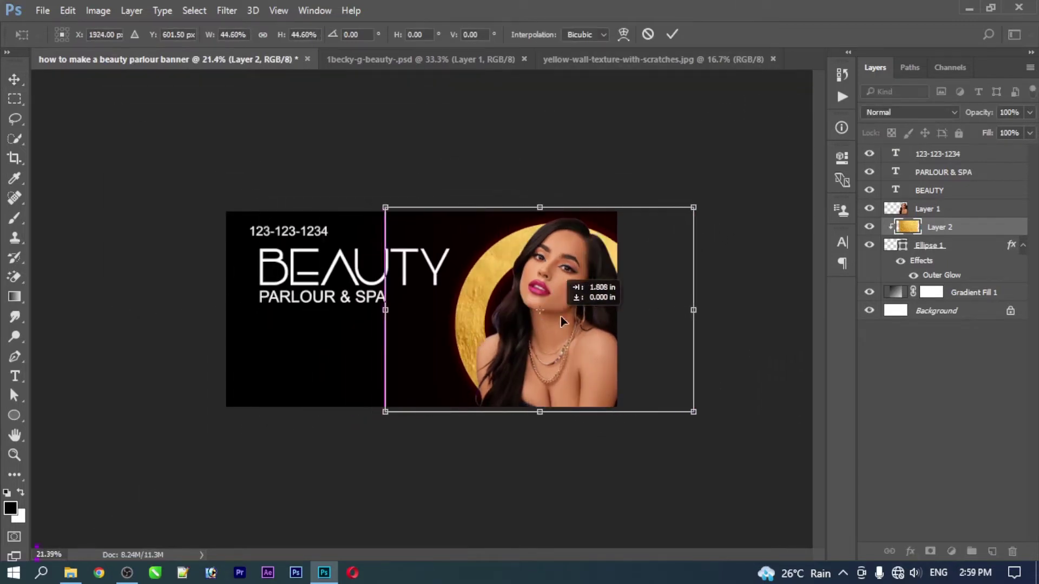
key("Return")
key("ctrl+0")
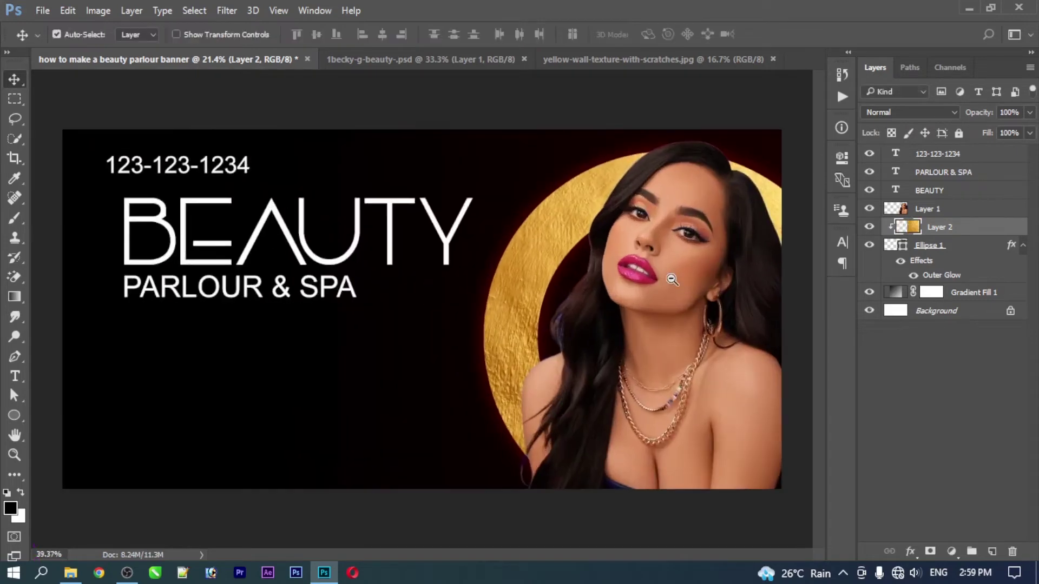
scroll(708, 279, "up", 1)
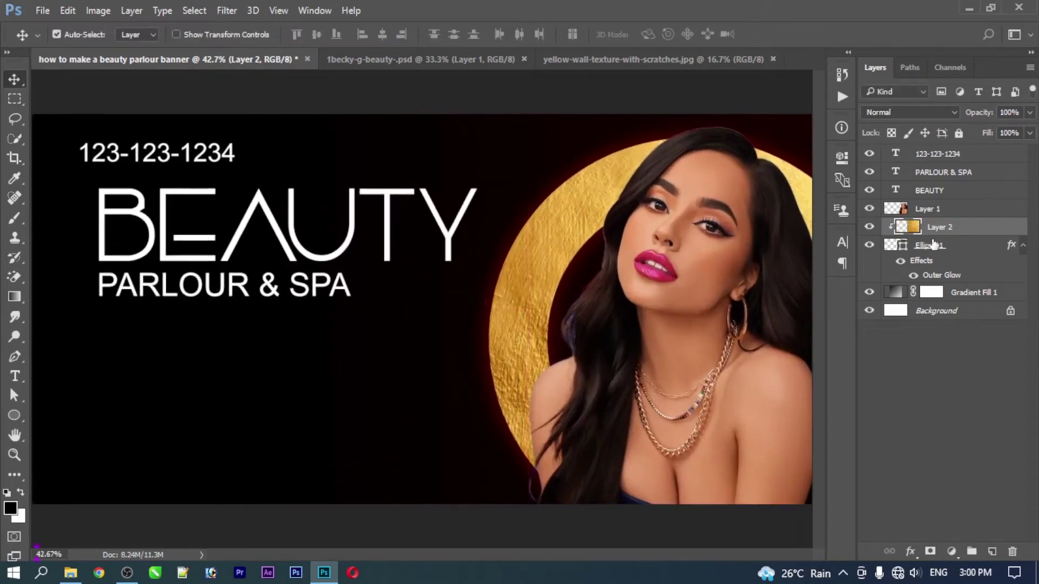
key("ctrl+j")
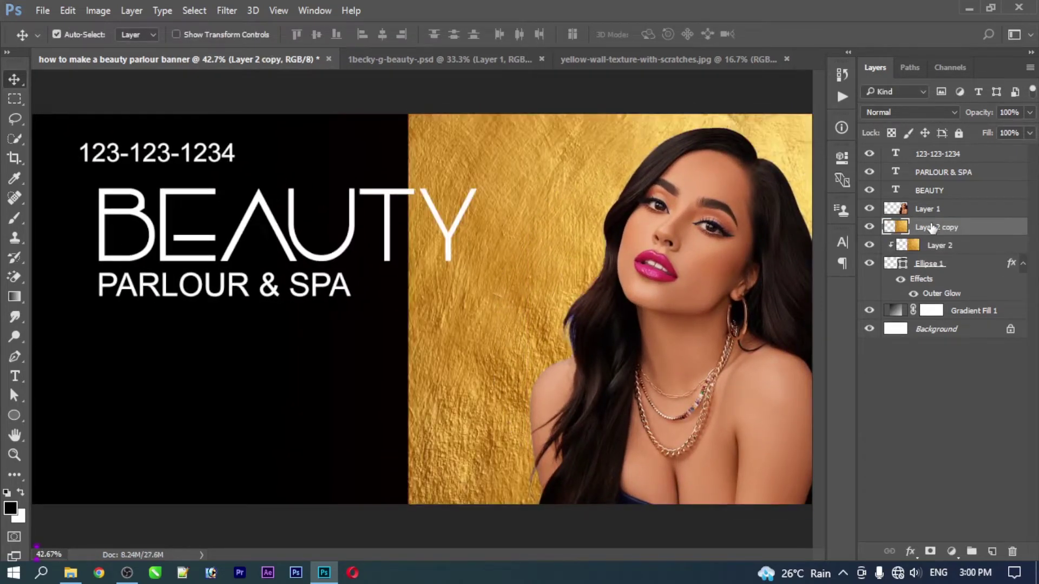
- Clip the gold texture copy to the BEAUTY title and stretch it over the text
left_click_drag(932, 228, 936, 184)
left_click(937, 196, "alt")
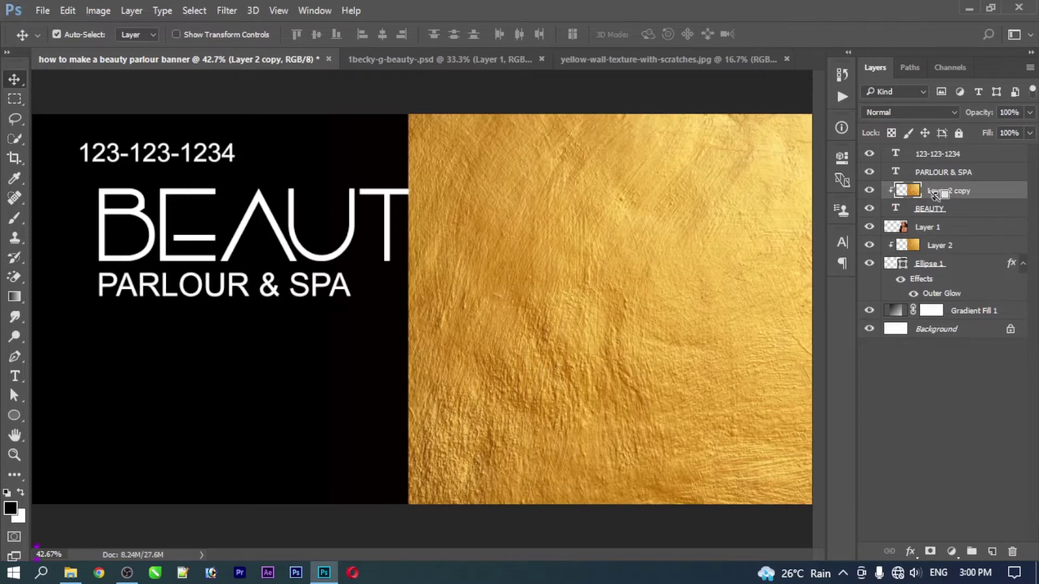
key("ctrl+t")
left_click_drag(273, 312, 272, 311)
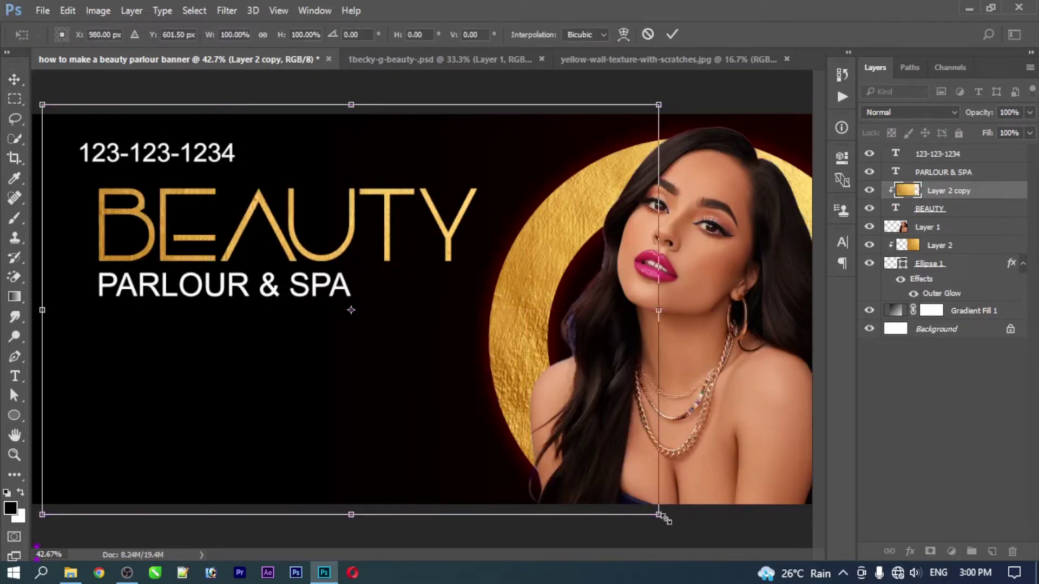
key("Return")
- Duplicate the BEAUTY layer and give the original a dark red Color Overlay
left_click(947, 215)
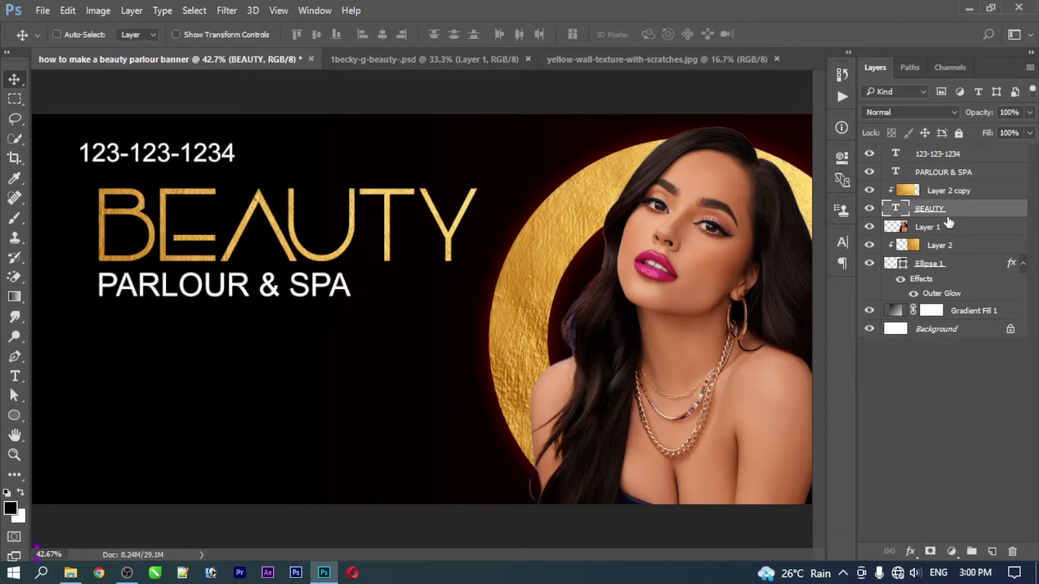
key("ctrl+j")
left_click(922, 225)
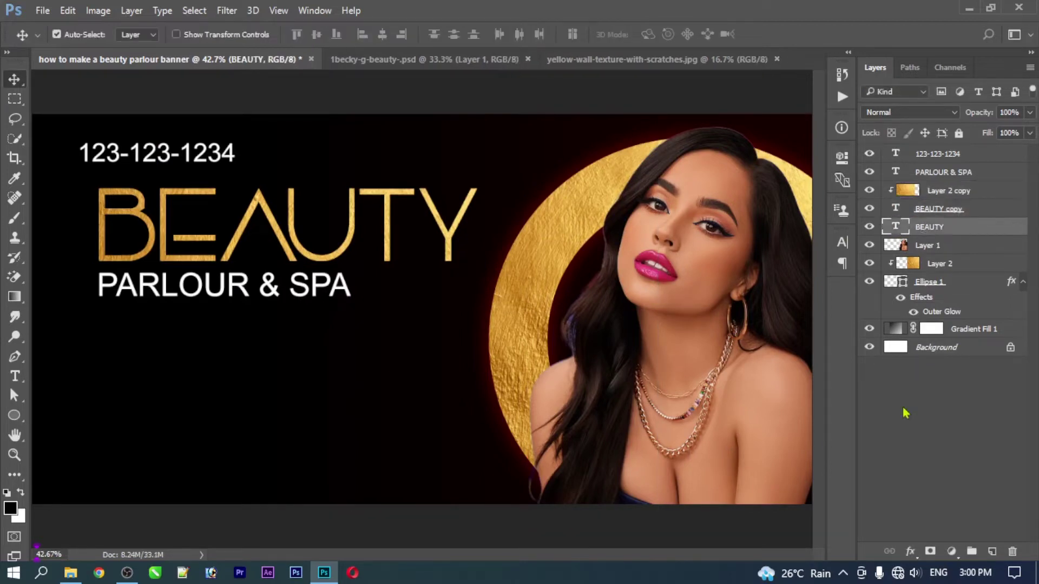
left_click(911, 551)
left_click(923, 474)
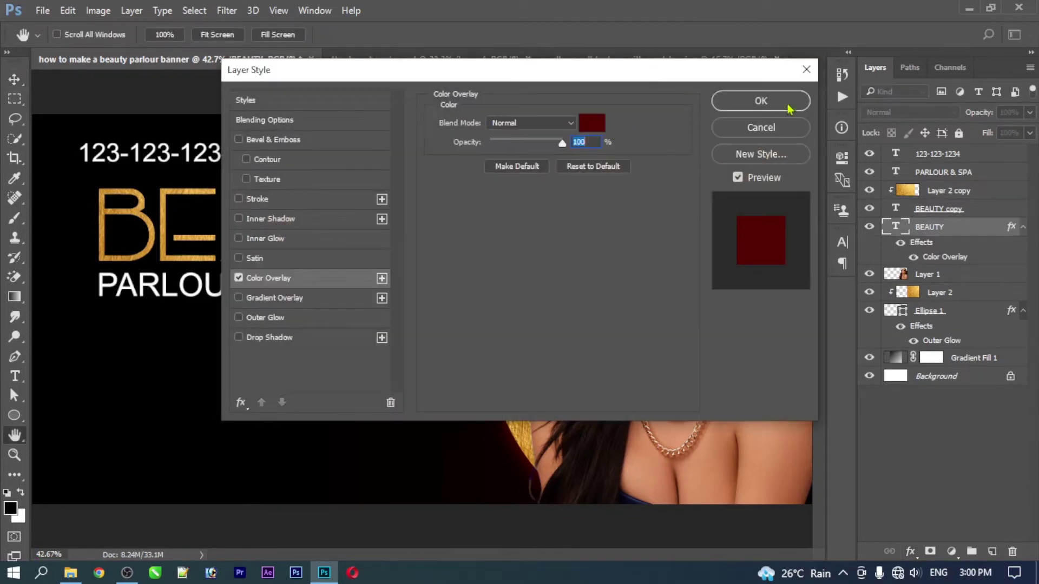
left_click(789, 107)
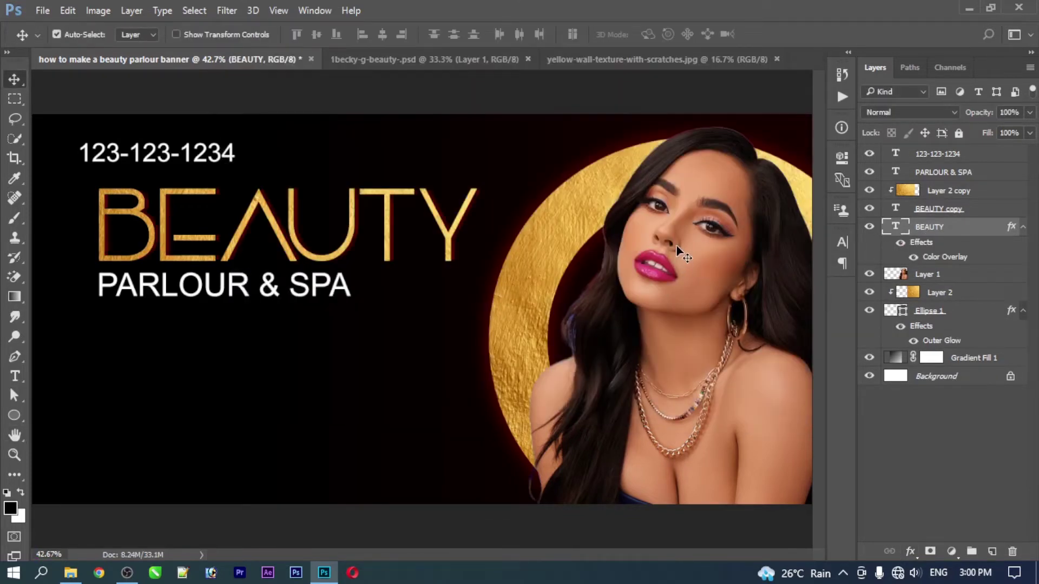
left_click(444, 307)
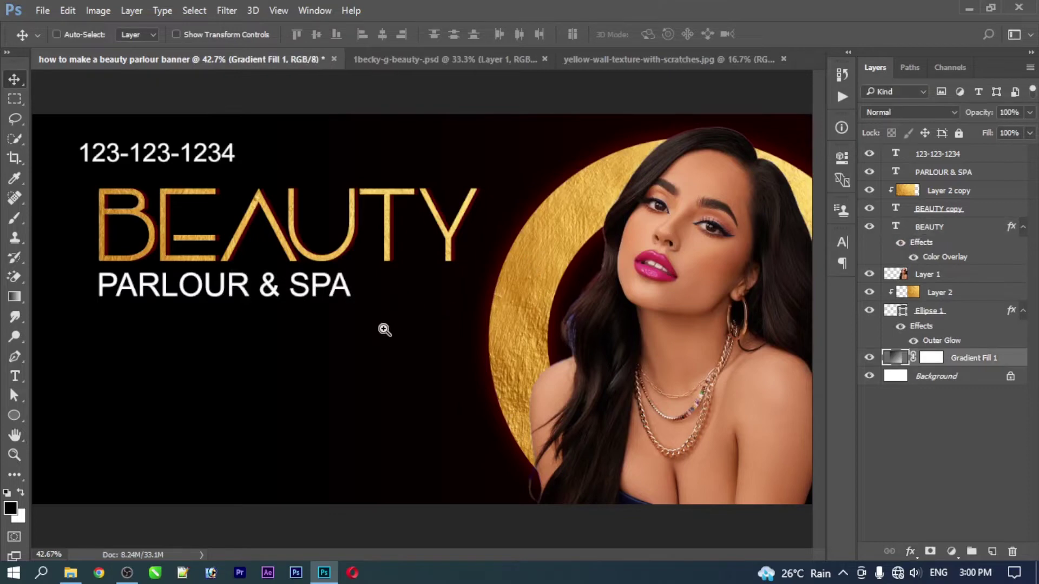
- Draw a thin horizontal bar extending right from SPA
left_click_drag(384, 327, 395, 296)
key("ctrl")
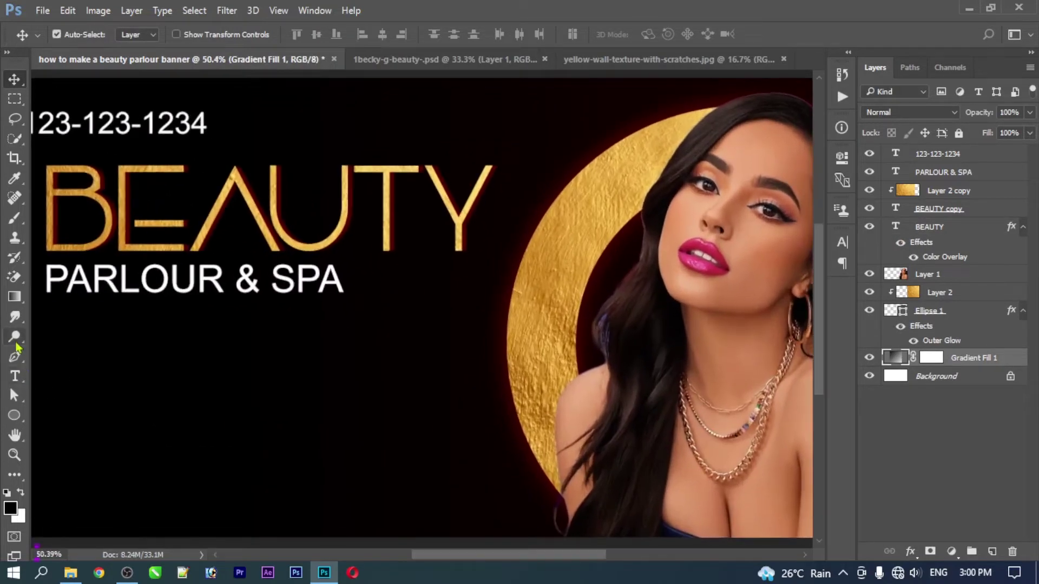
left_click_drag(14, 415, 65, 427)
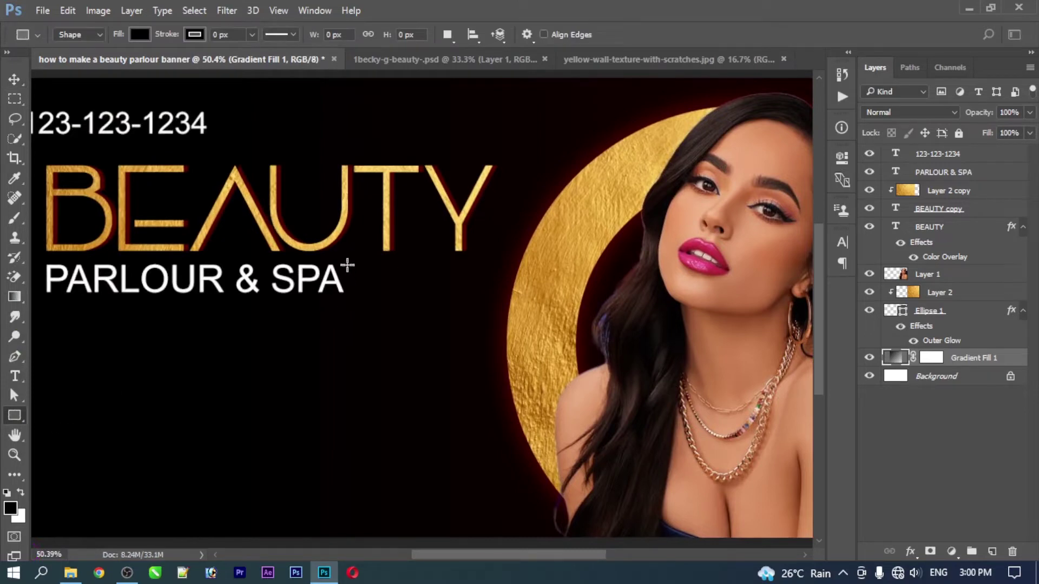
left_click_drag(347, 265, 504, 275)
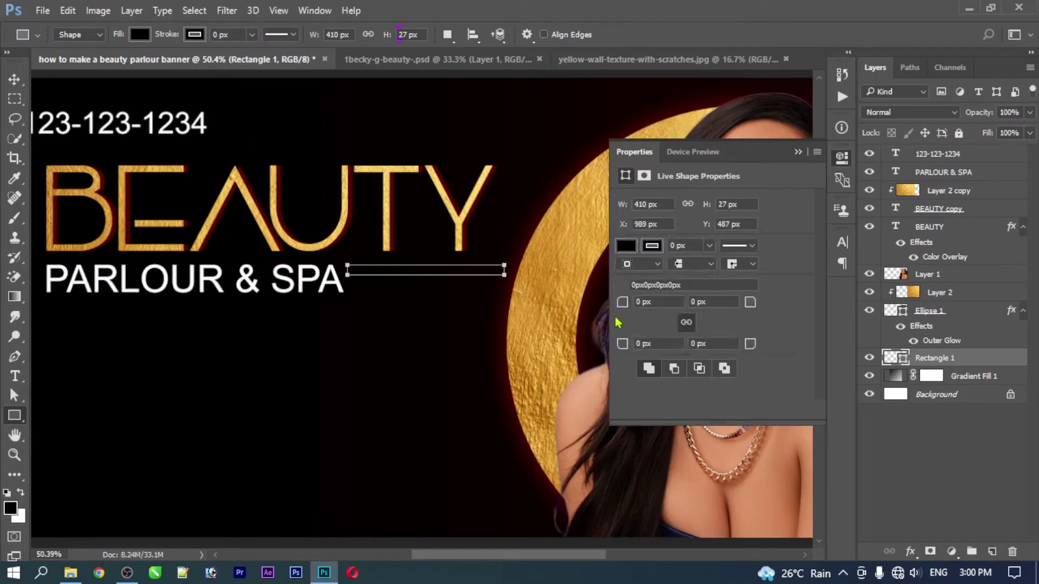
left_click(440, 200)
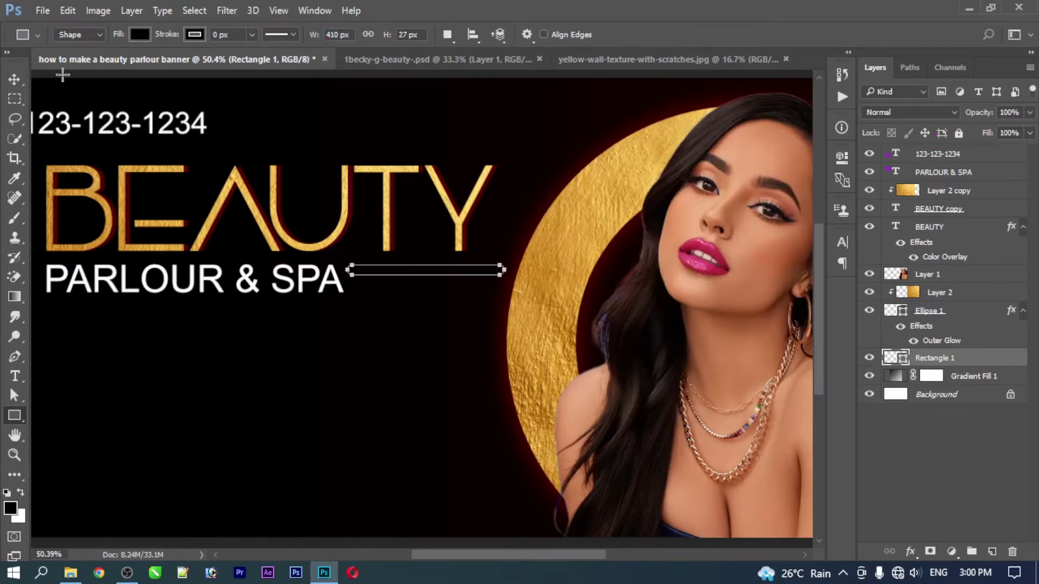
key("v")
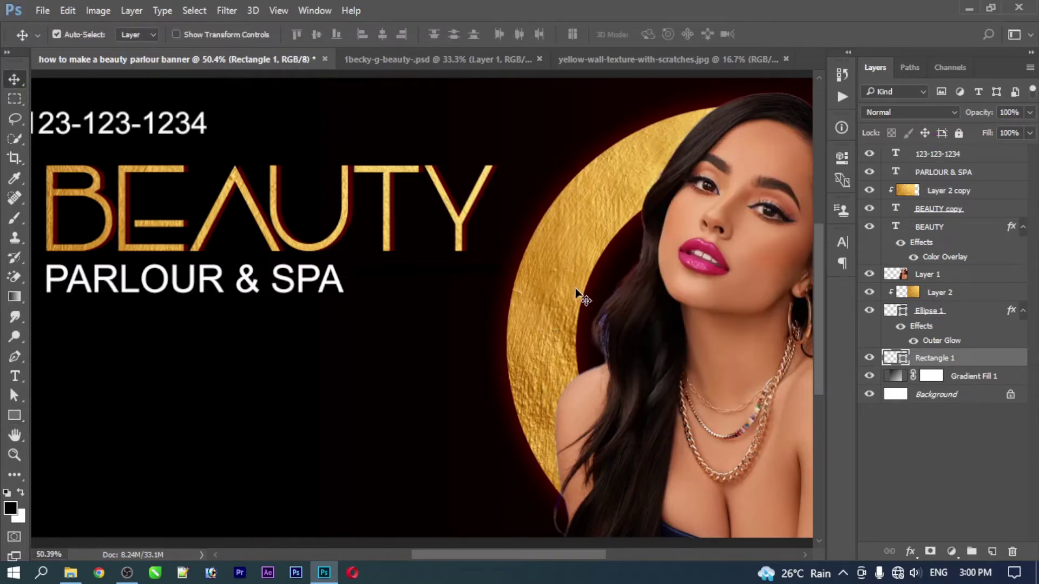
key("u")
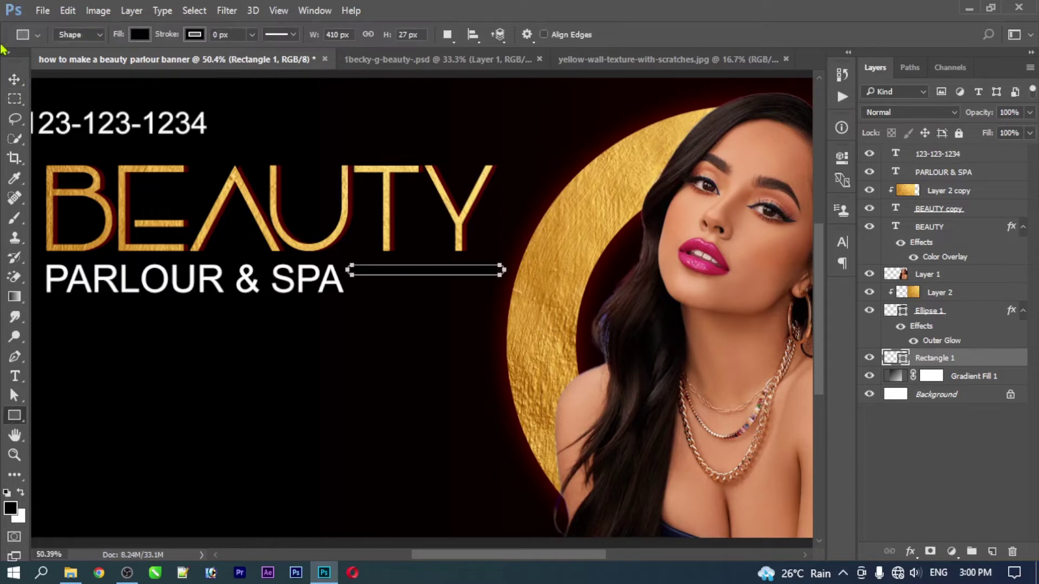
- Set the bar's fill colour to white
left_click(16, 84)
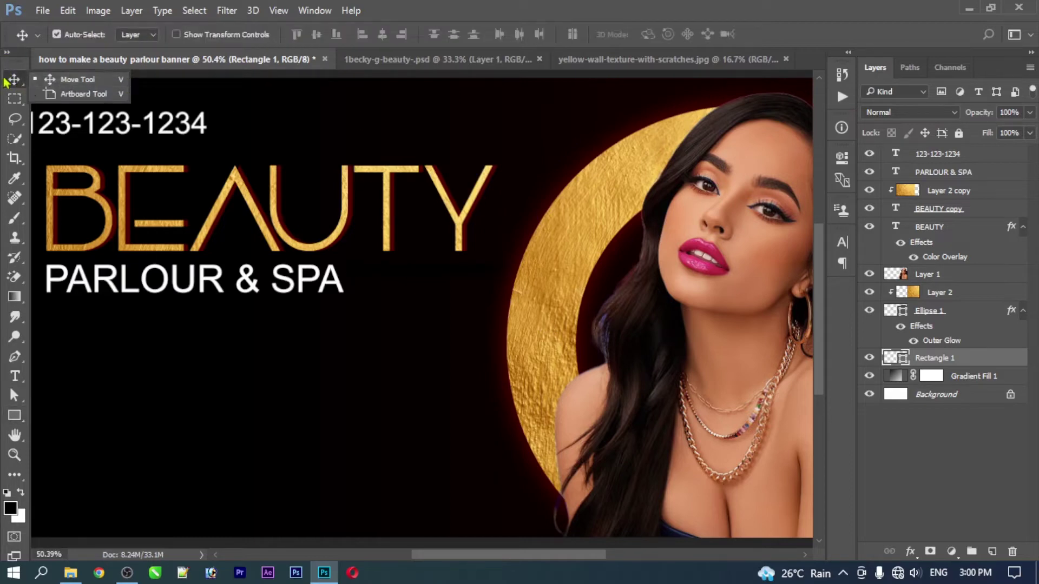
left_click(15, 415)
left_click(139, 34)
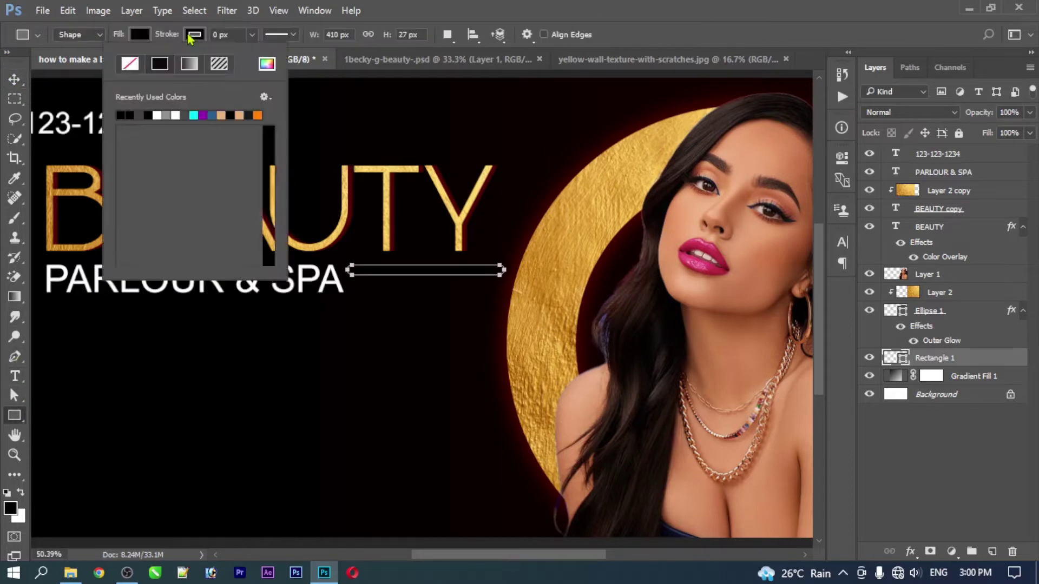
left_click(14, 81)
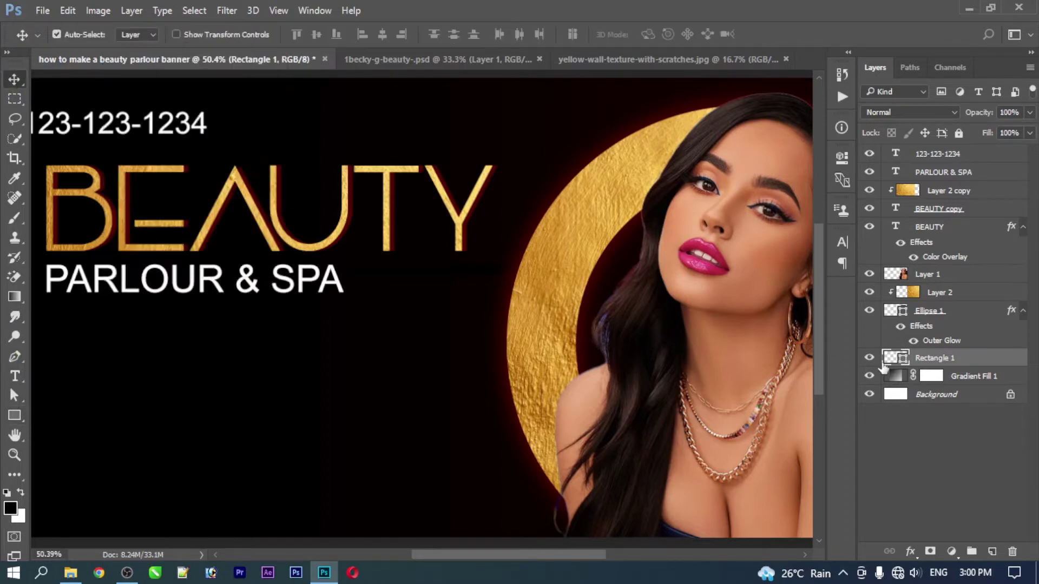
double_click(893, 357)
left_click(585, 106)
left_click(928, 104)
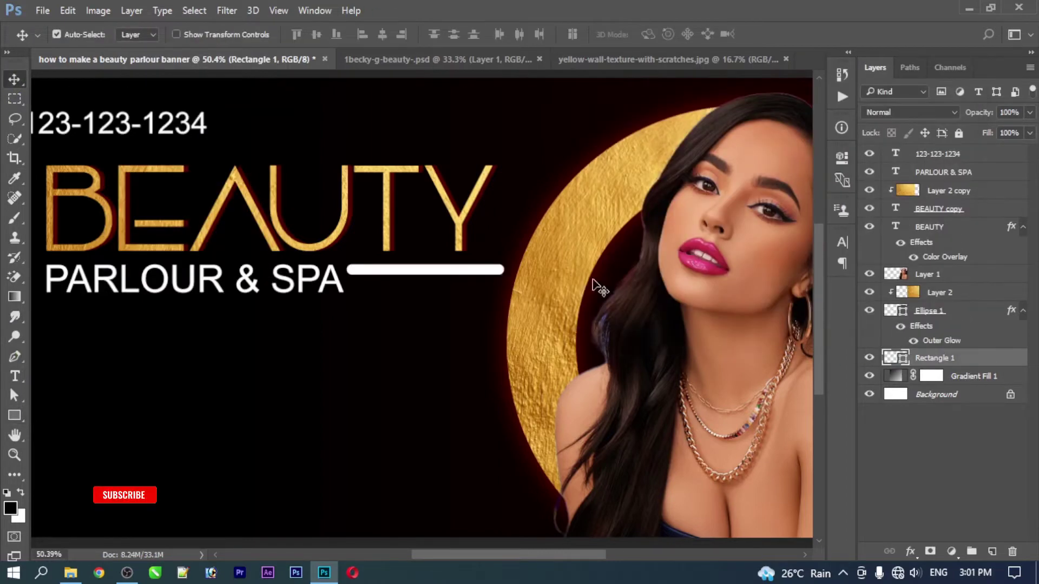
- Duplicate the bar just below, offset it right, and merge both bars into a smart object
left_click_drag(376, 274, 382, 290)
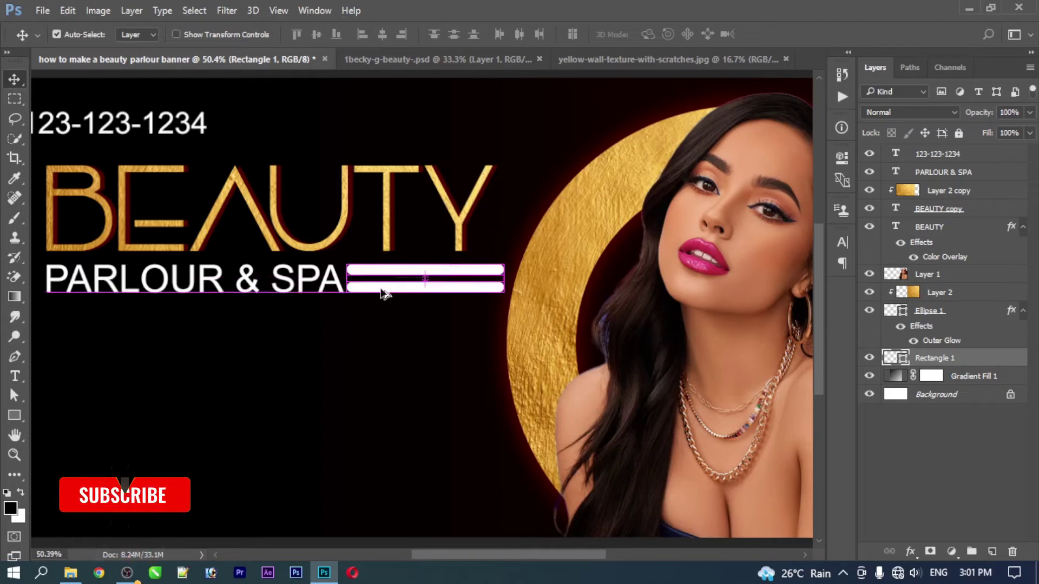
key("shift+Right")
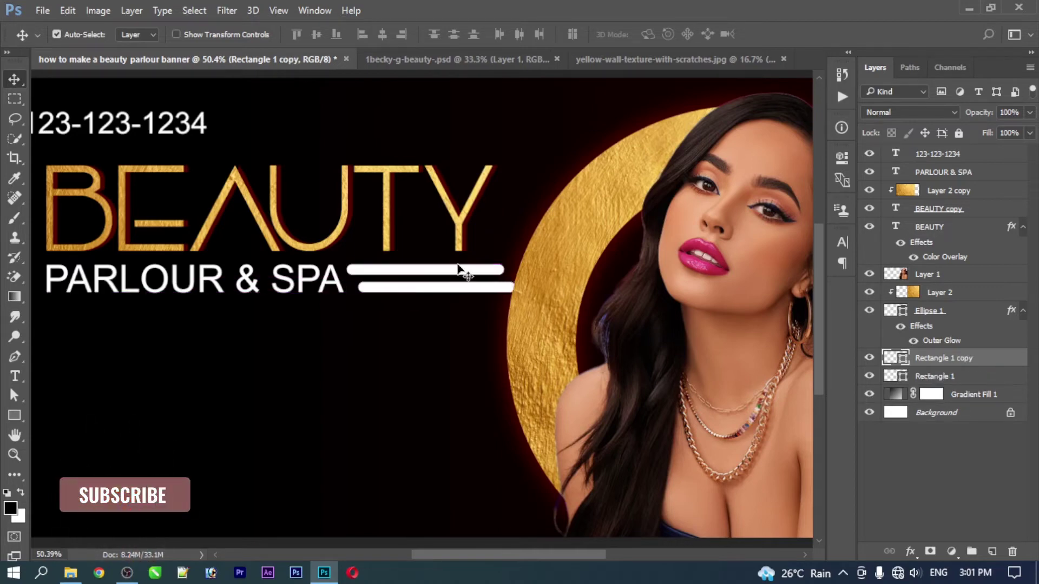
left_click(958, 376, "shift")
right_click(953, 374)
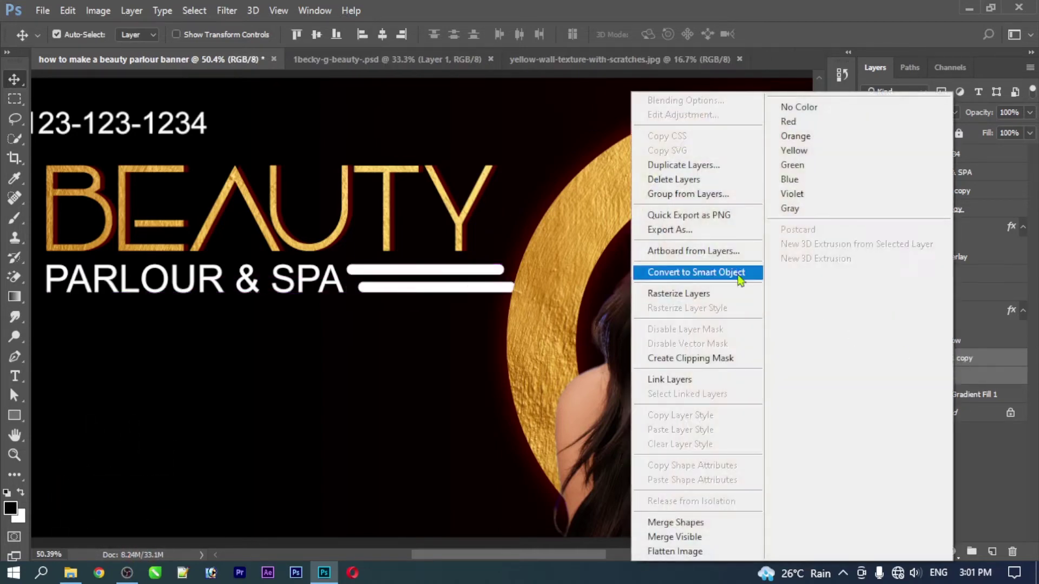
left_click(721, 274)
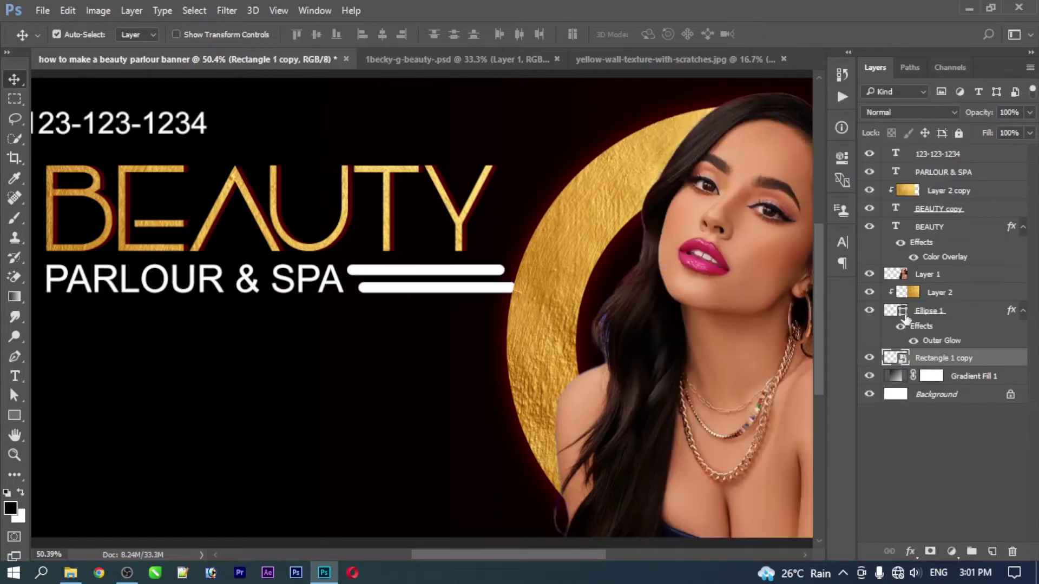
- Duplicate the gold texture layer above the bars and clip it onto them
left_click(946, 295)
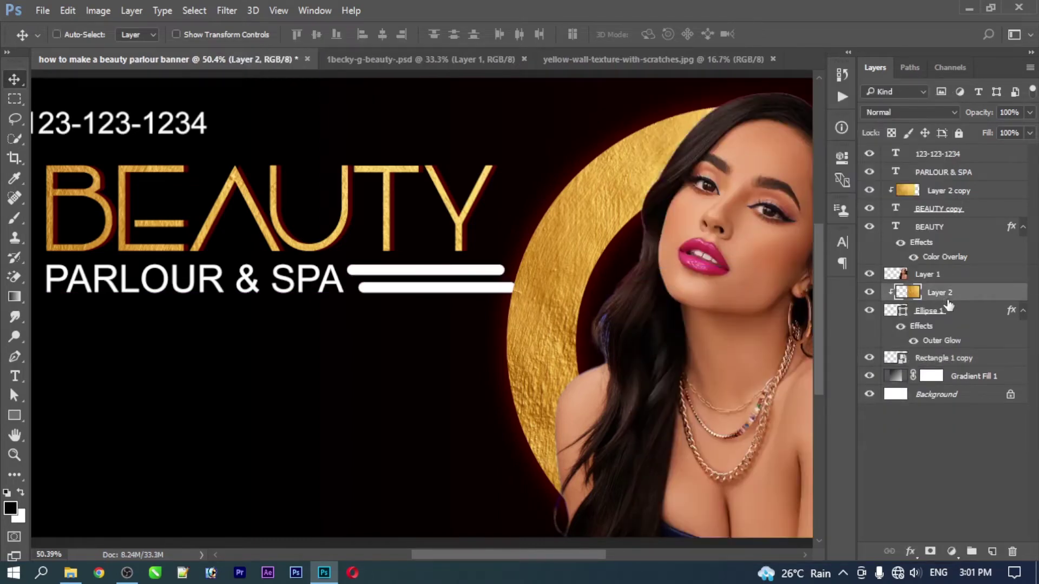
key("ctrl+j")
left_click_drag(948, 295, 937, 385)
left_click(916, 361, "alt")
key("ctrl+t")
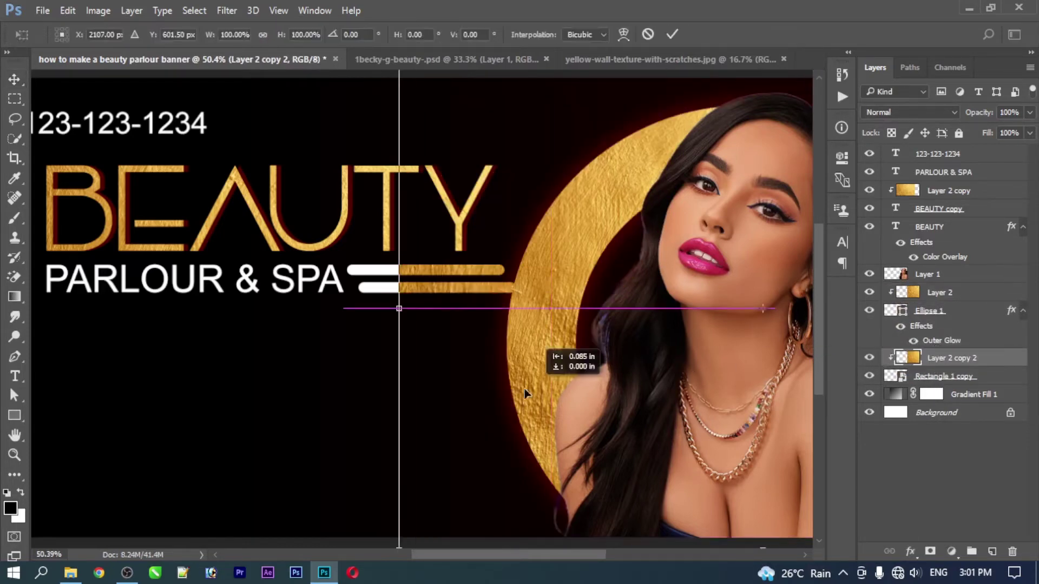
key("Return")
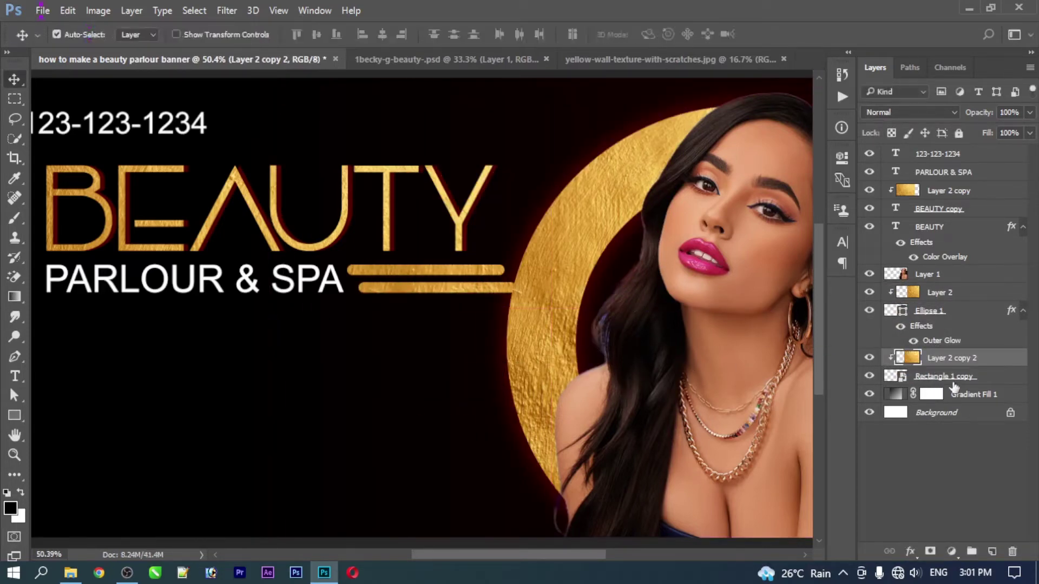
- Mask the bars with a black-white gradient so they fade out toward the right
left_click(951, 377)
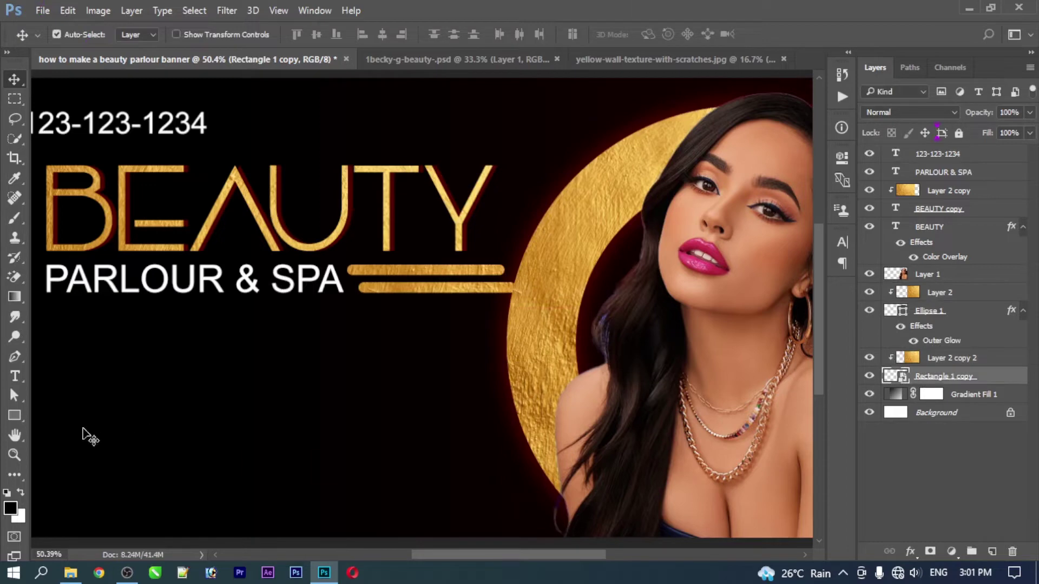
left_click(14, 296)
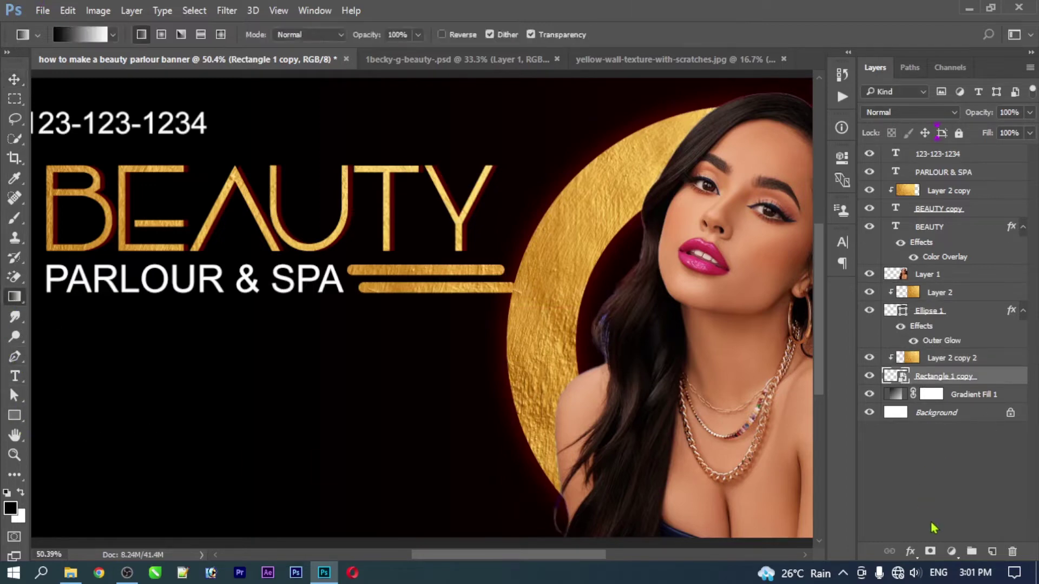
left_click(910, 551)
left_click(930, 552)
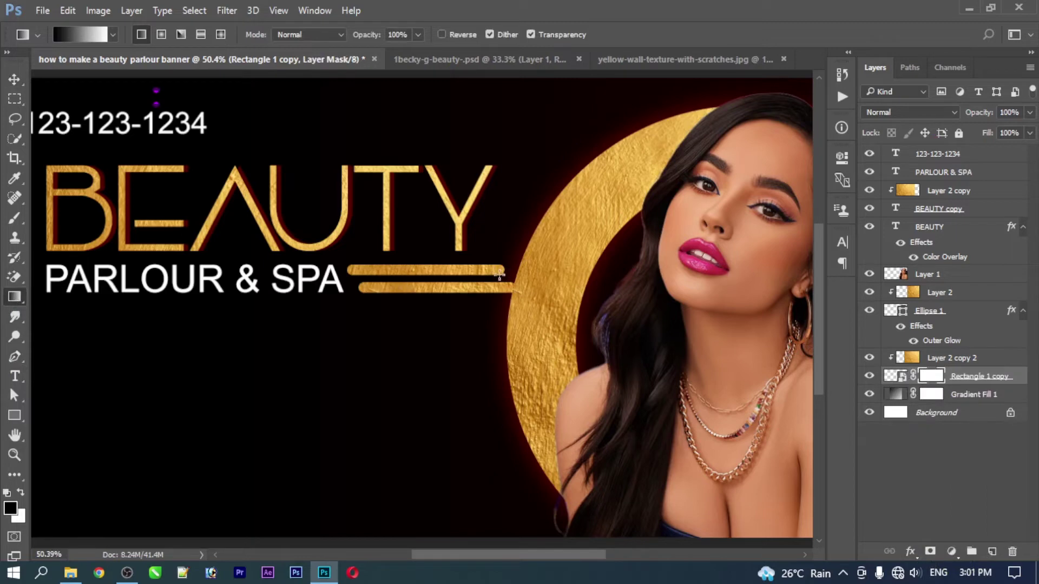
left_click_drag(403, 275, 419, 287)
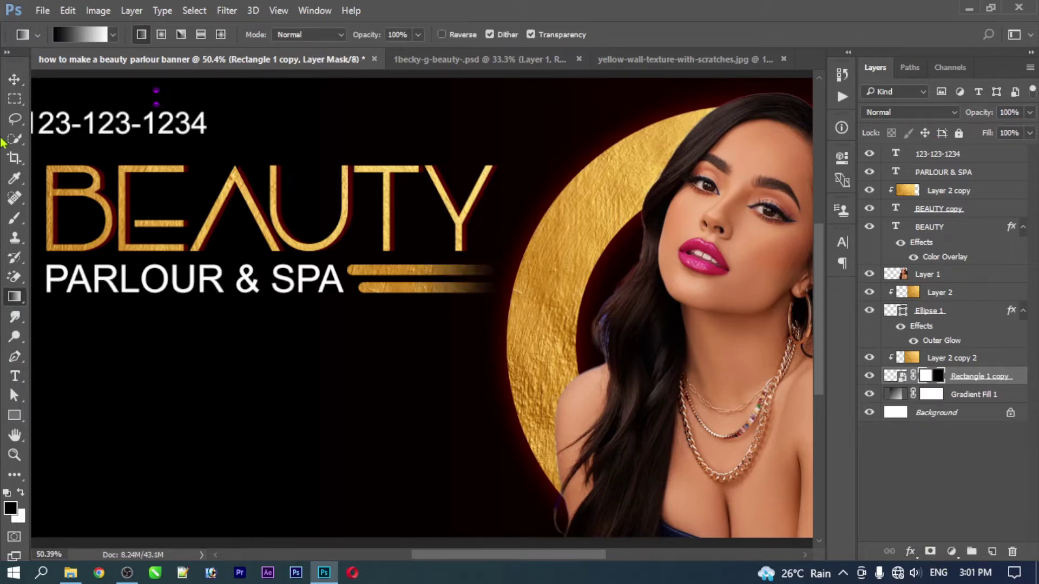
left_click(15, 79)
key("ctrl+minus")
- Bring the phone icon from its PSD into the banner and scale it down near the number
right_click(412, 297)
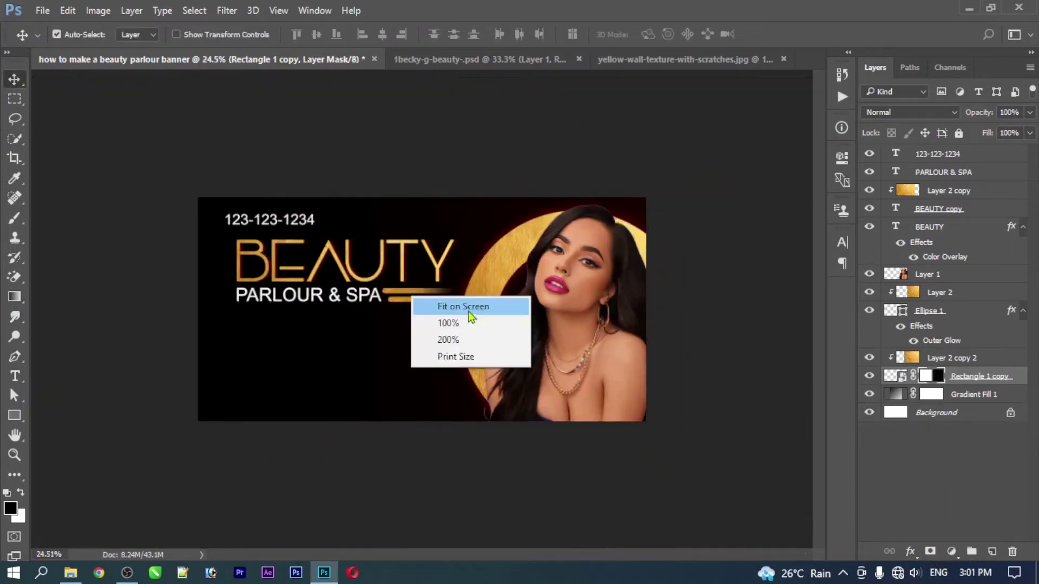
left_click(469, 313)
left_click(196, 167)
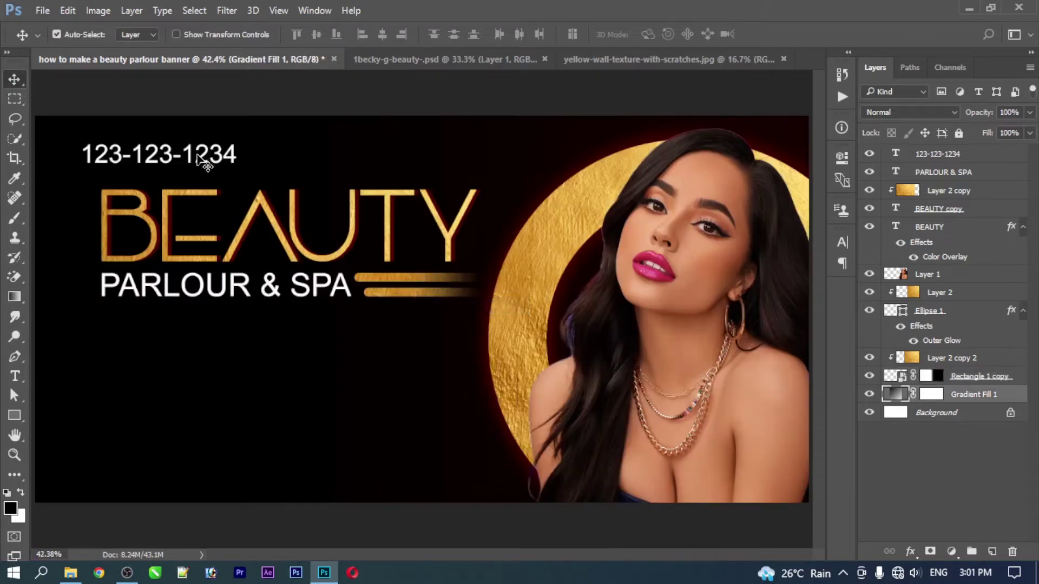
left_click(198, 155)
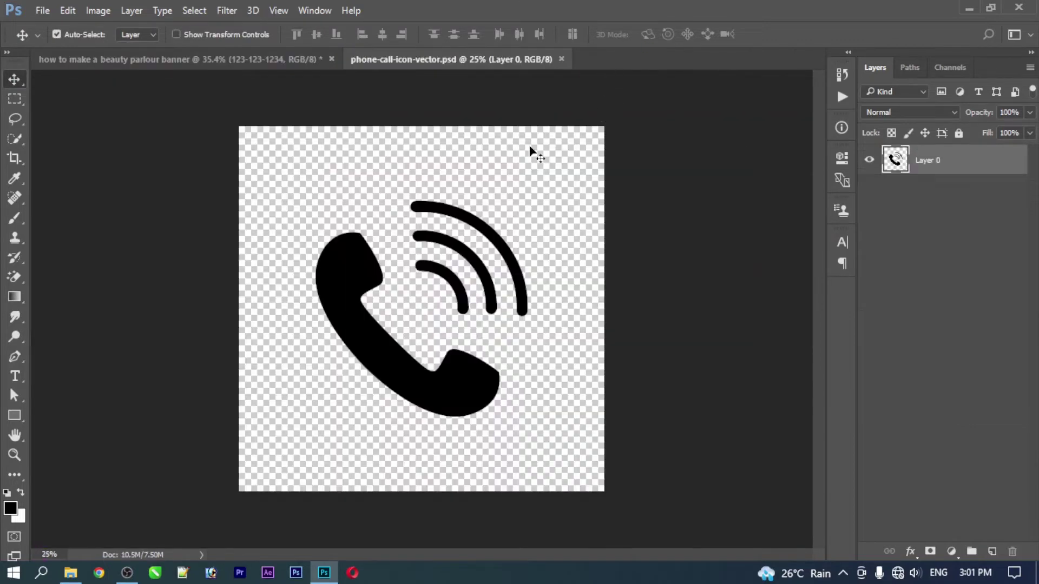
left_click_drag(531, 150, 370, 200)
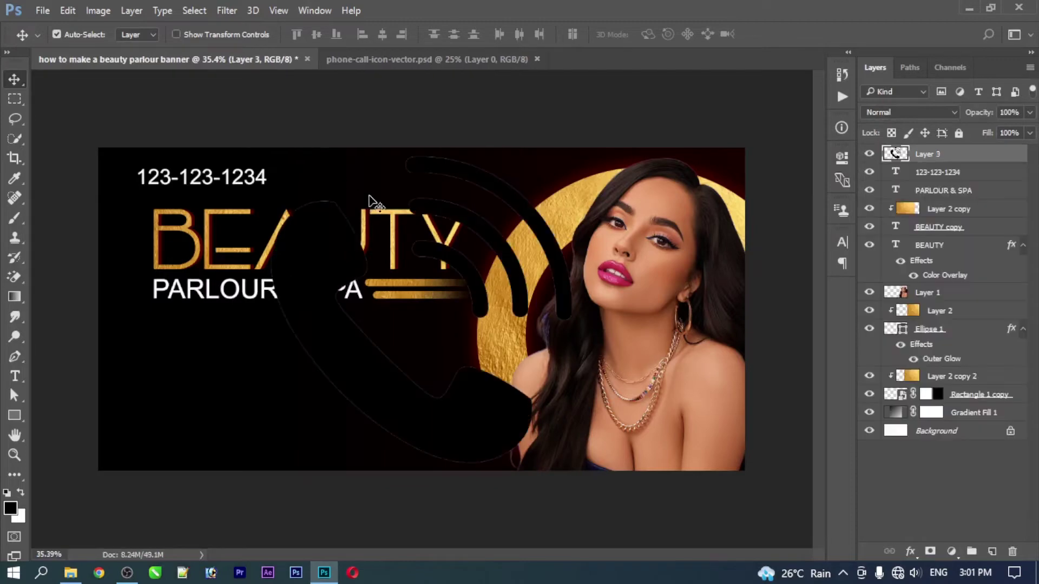
key("ctrl+t")
left_click_drag(570, 465, 184, 295)
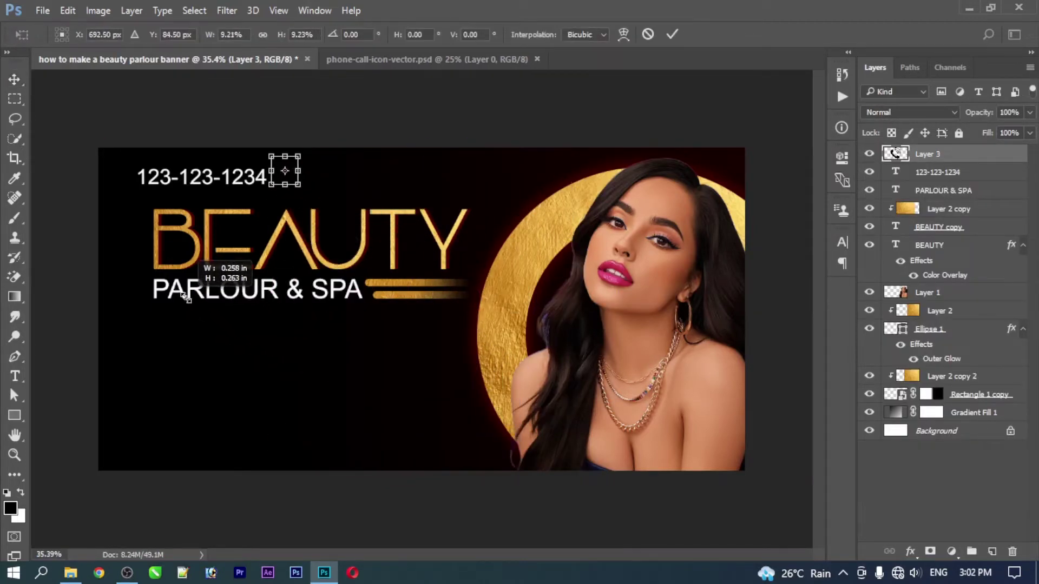
key("Return")
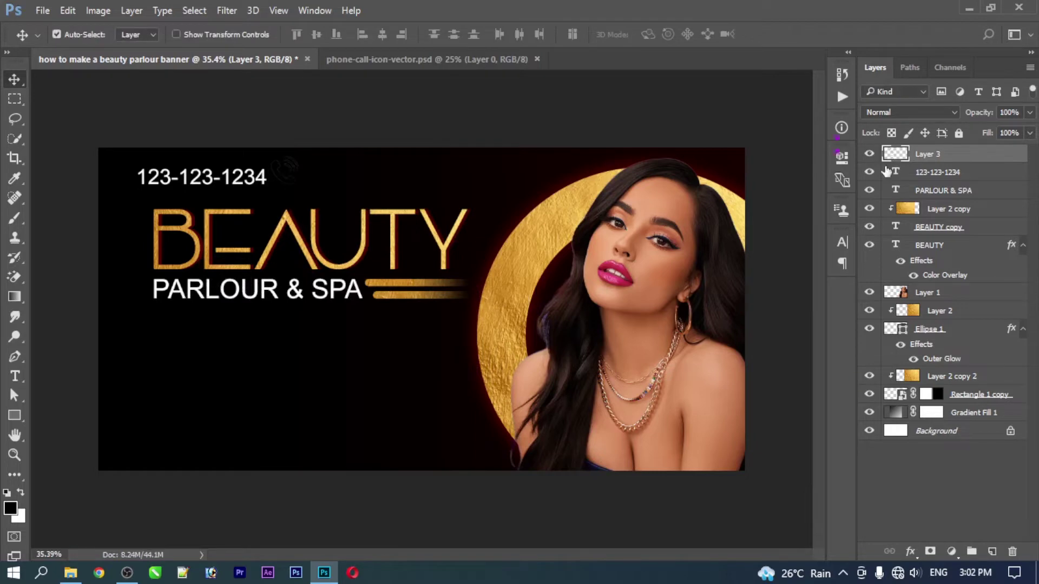
- Give the phone icon a gold Color Overlay sampled from the banner's circle
double_click(968, 154)
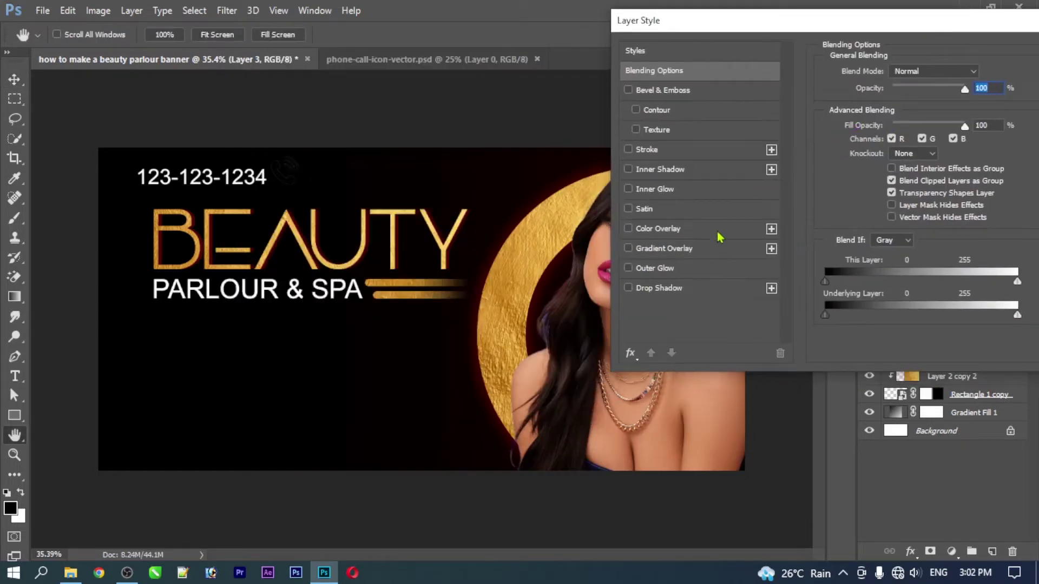
left_click(720, 237)
left_click(984, 73)
left_click(554, 218)
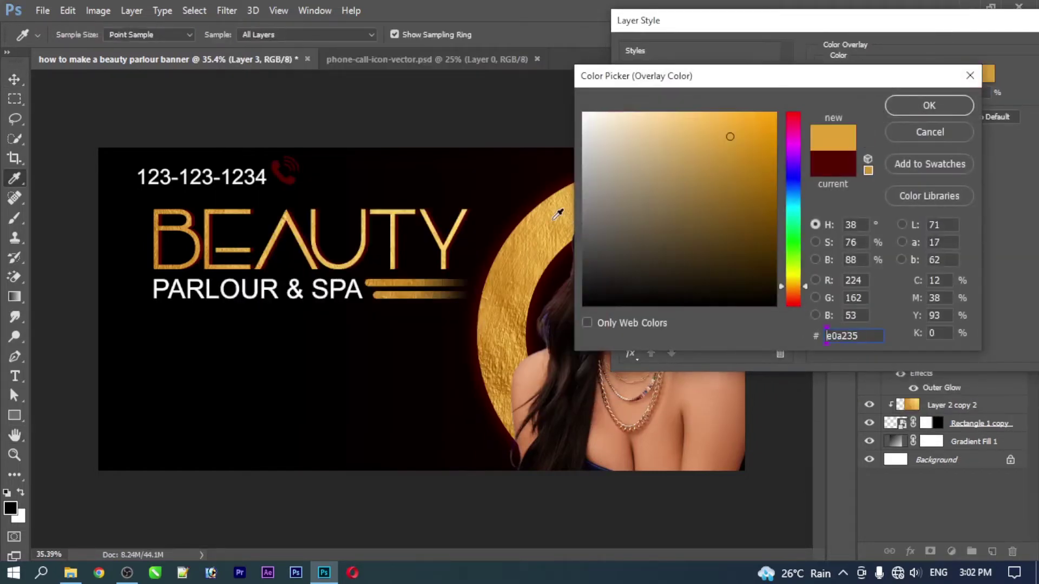
key("Return")
key("Return")
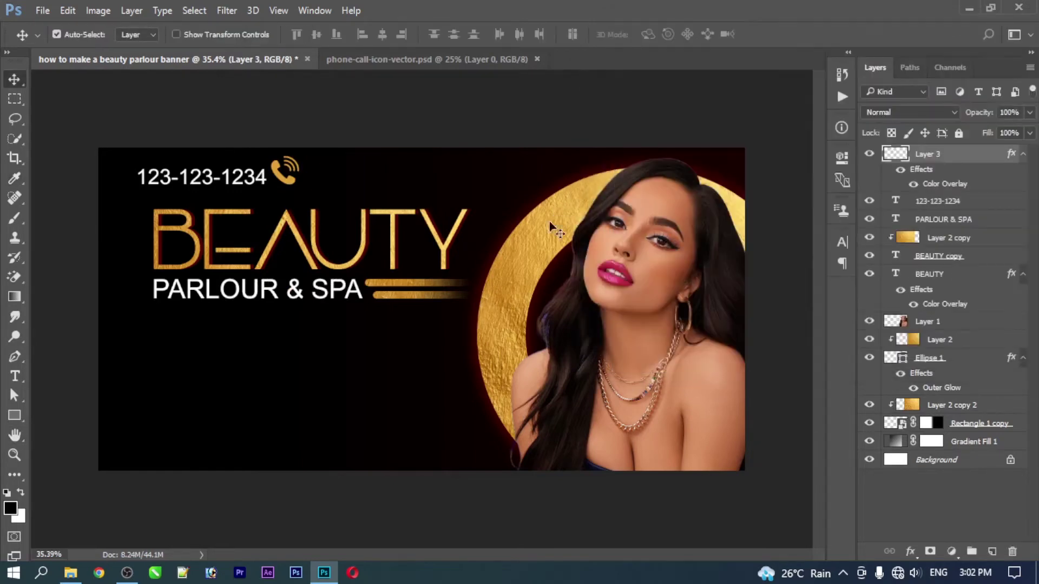
key("ctrl+t")
left_click_drag(305, 155, 299, 158)
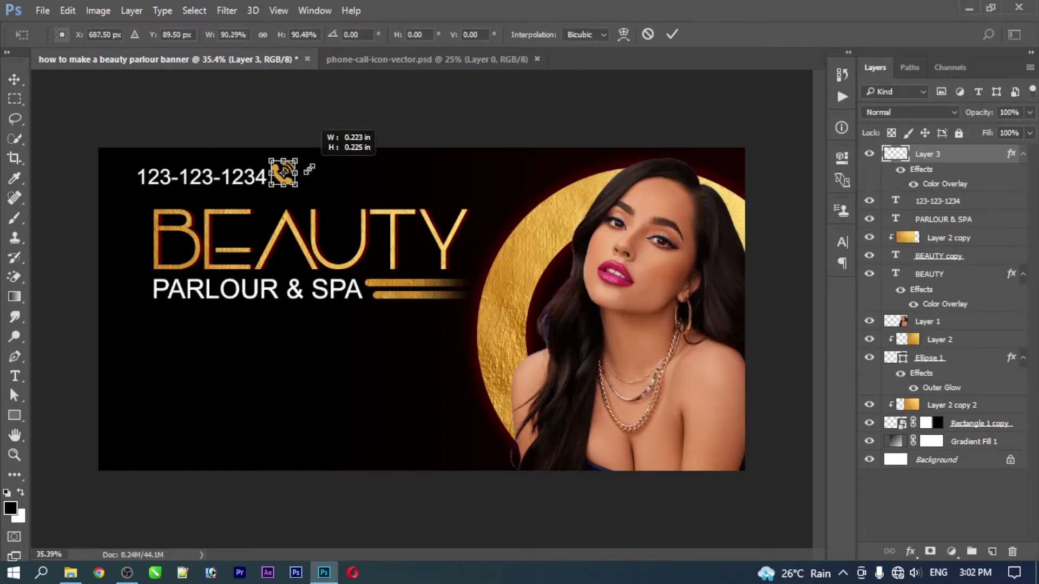
key("Return")
key("shift+Left")
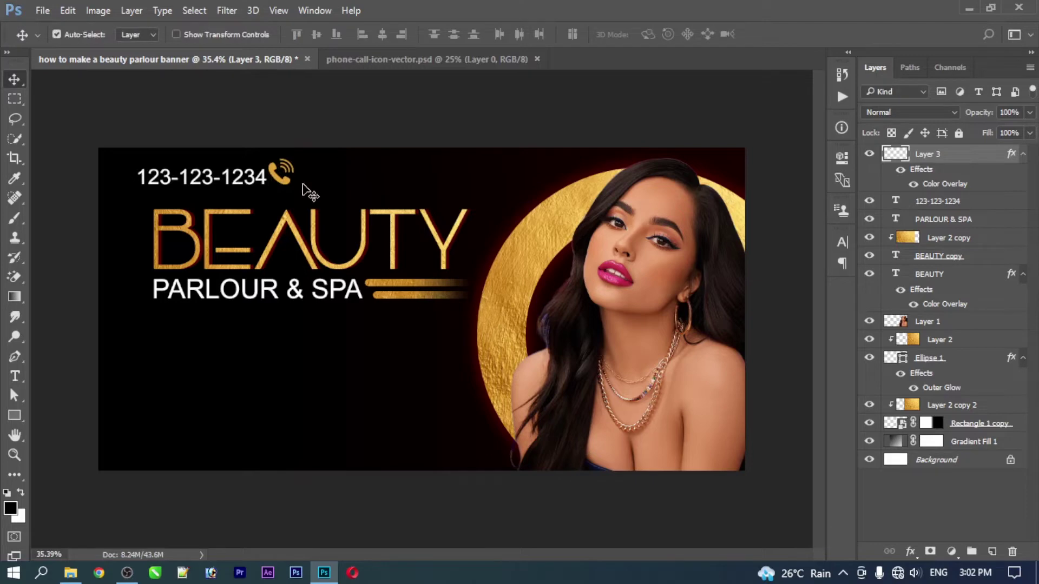
left_click_drag(284, 187, 122, 187)
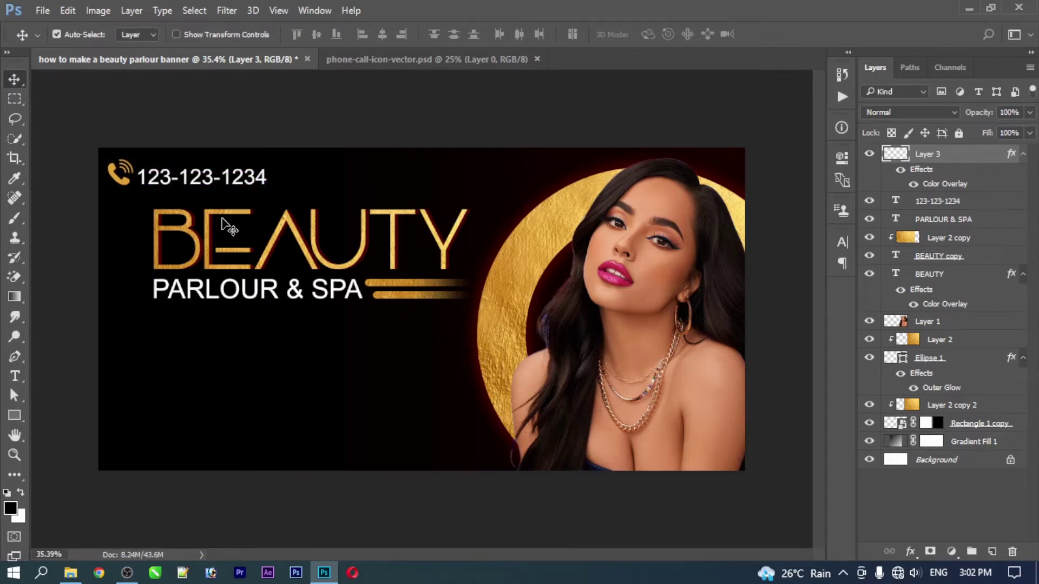
left_click(180, 184, "shift")
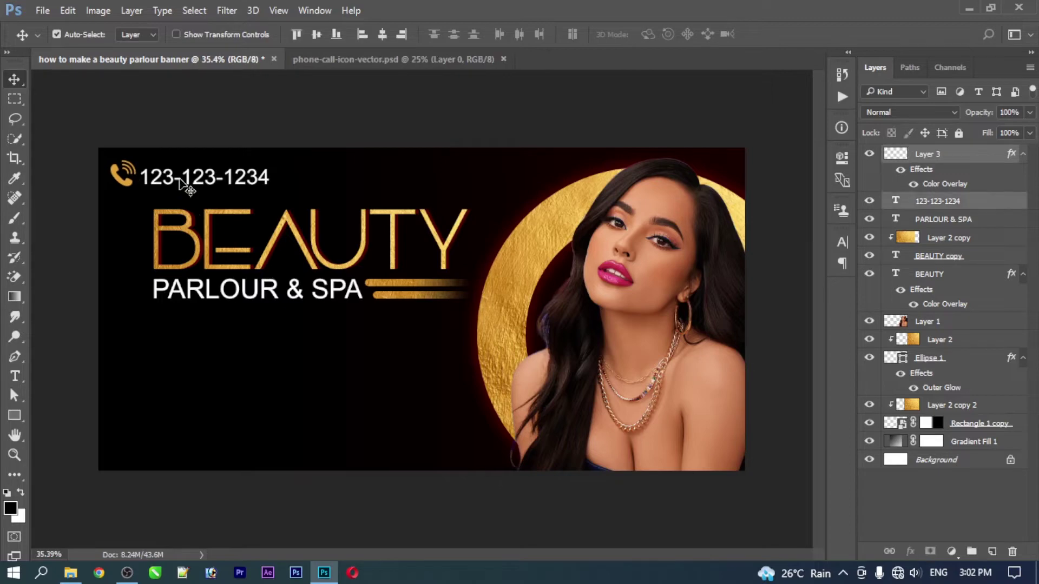
left_click_drag(180, 184, 191, 184)
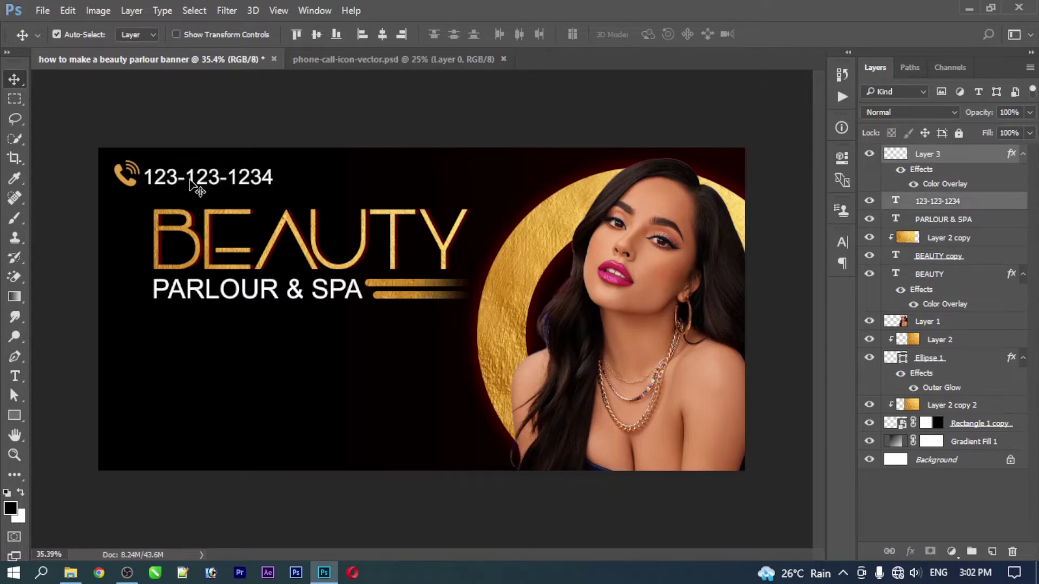
left_click(305, 146)
scroll(466, 379, "down", 2)
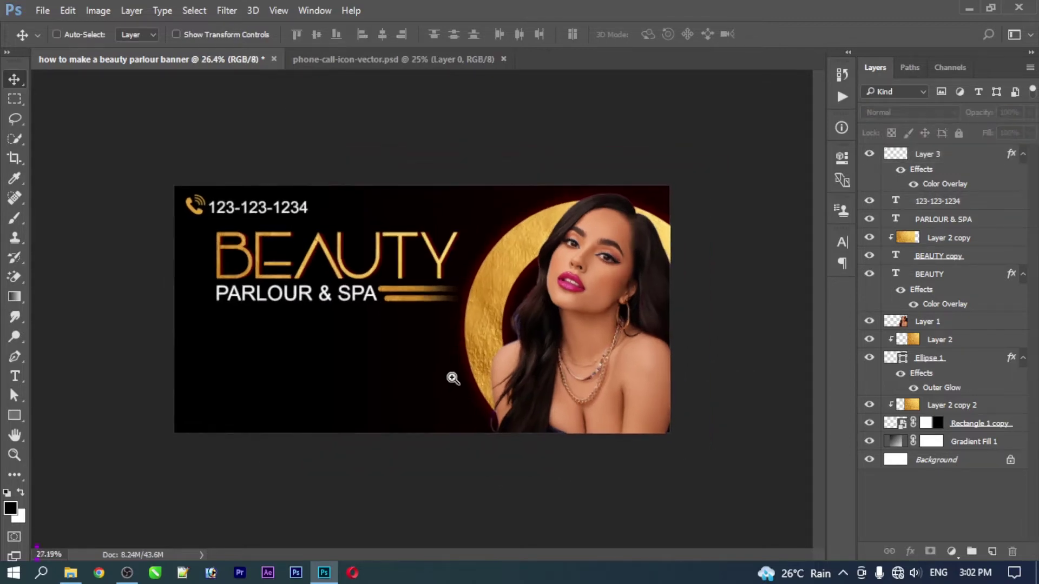
scroll(453, 378, "up", 1)
scroll(452, 378, "up", 1)
scroll(465, 336, "up", 1)
- Add a single-line paragraph text box of smaller placeholder text at the lower left
key("t")
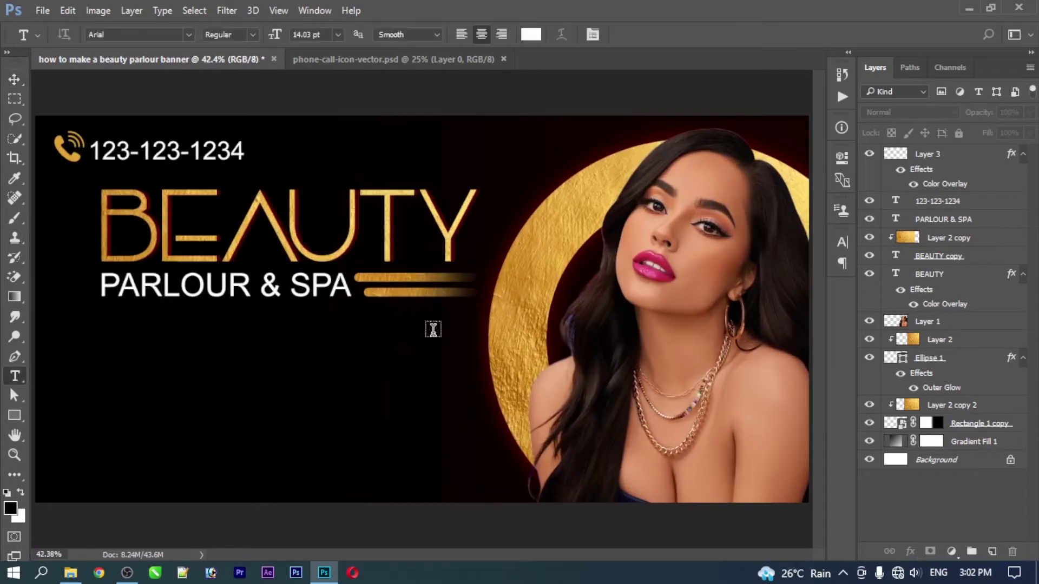
left_click(162, 150)
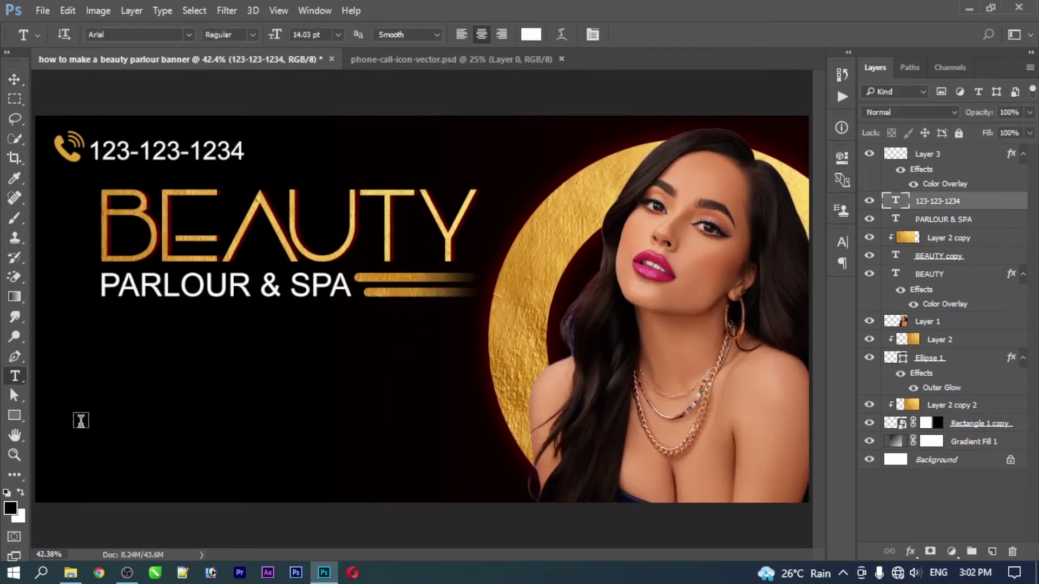
left_click_drag(84, 424, 304, 477)
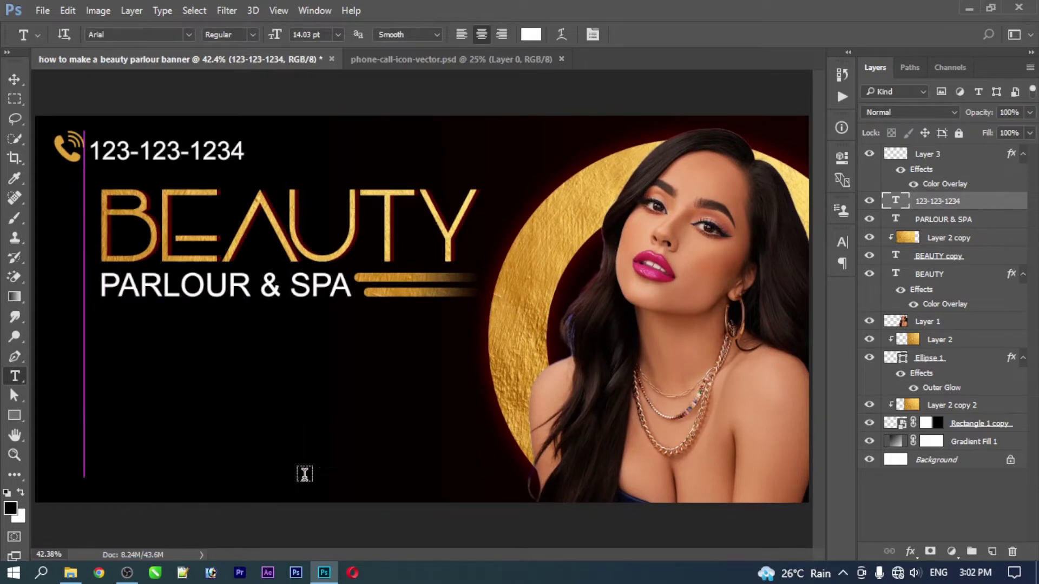
left_click(162, 10)
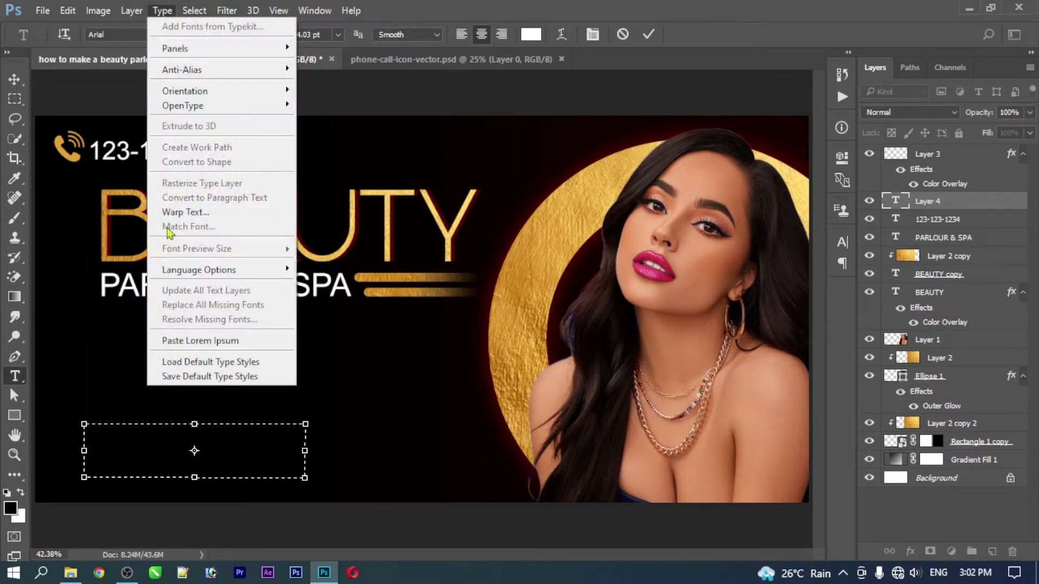
left_click(219, 340)
key("ctrl+a")
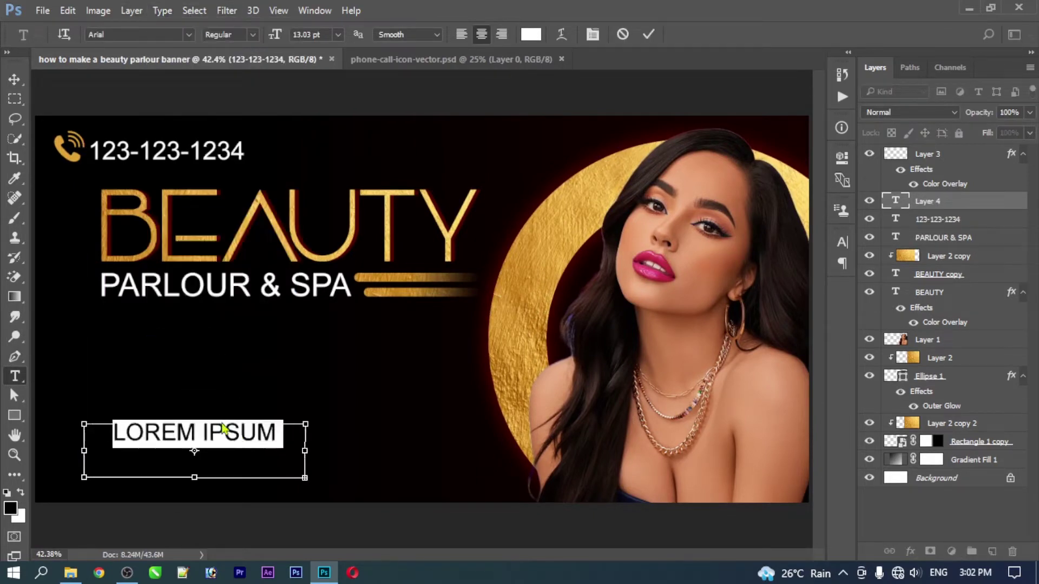
key("ctrl+shift+comma")
key("ctrl+shift+comma")
key("ctrl+shift+comma")
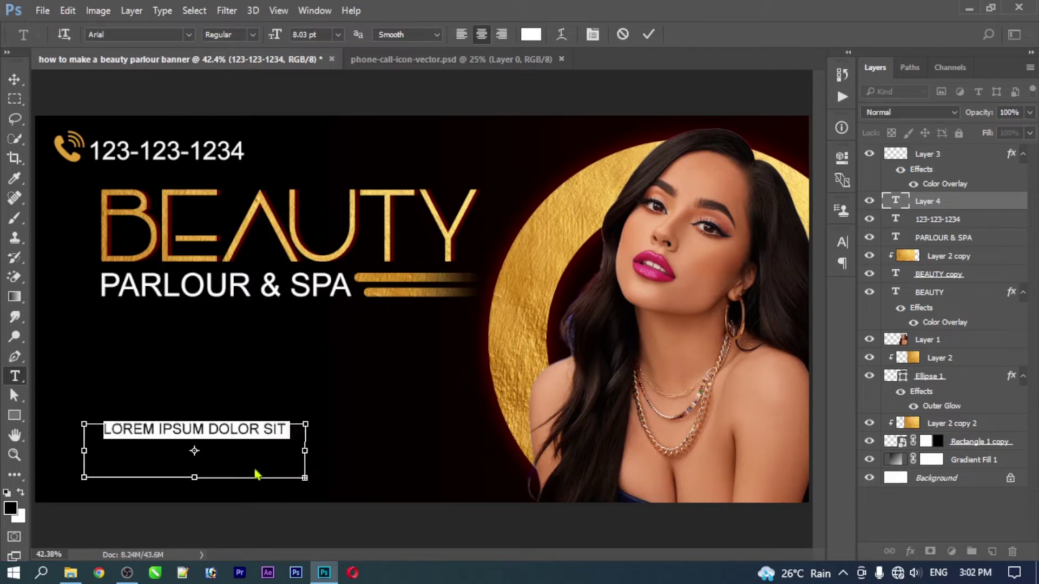
left_click_drag(305, 477, 255, 449)
key("ctrl+Return")
- Position the LOREM IPSUM DOLOR lines, pull the right column closer, and lower all four
key("v")
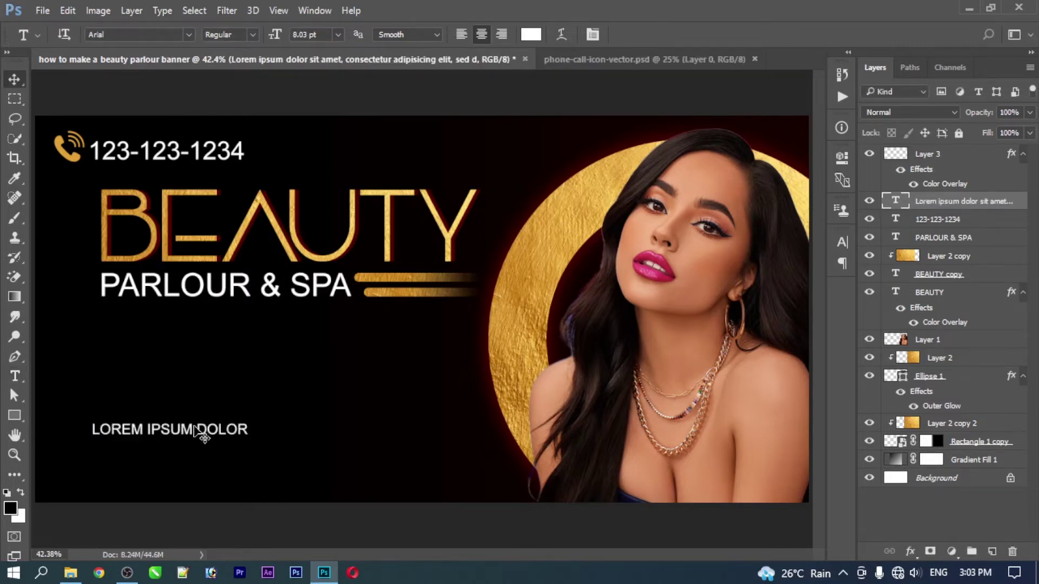
mouse_move(186, 426)
left_mouse_down()
mouse_move(167, 463)
mouse_move(201, 464)
mouse_move(198, 437)
mouse_move(393, 455)
mouse_move(379, 454)
left_mouse_up()
left_click(189, 463, "shift")
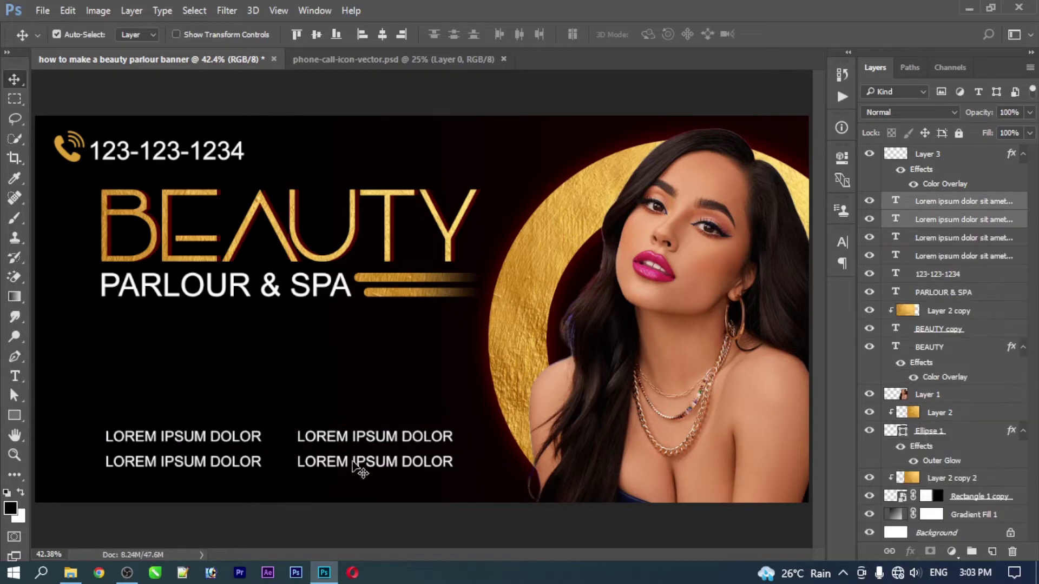
key("shift+Left")
key("shift+Left")
key("shift+Left")
left_click(243, 438, "shift")
left_click(234, 468, "shift")
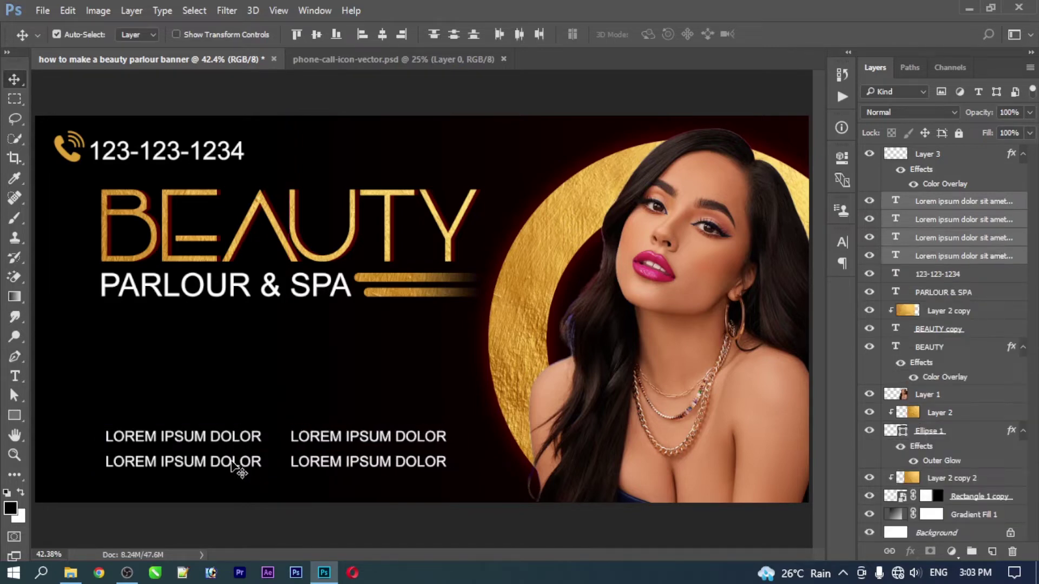
key("shift+Down")
key("shift+Down")
key("shift+Down")
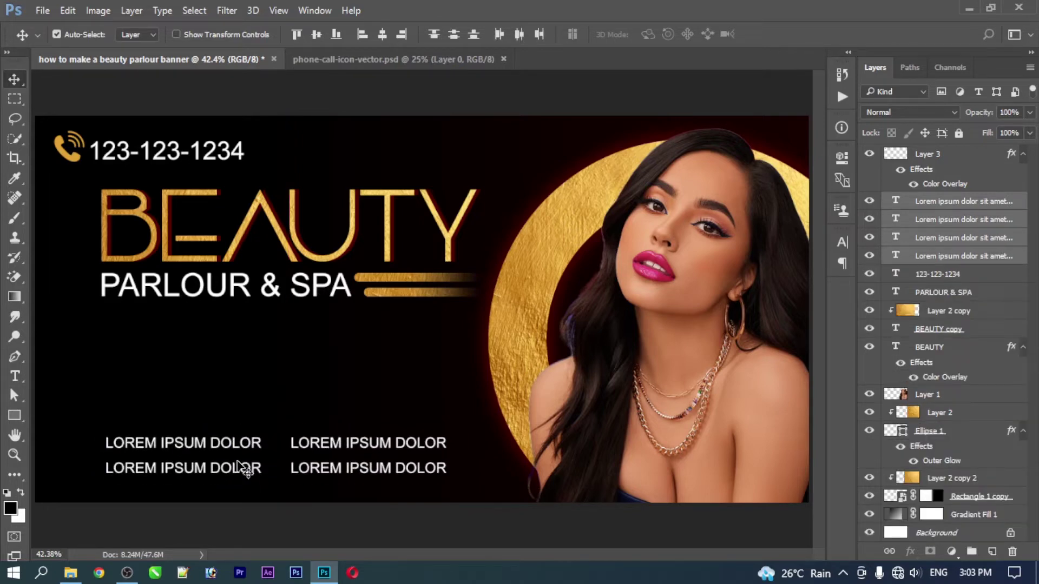
- Draw a small outline-free circle before the first LOREM IPSUM DOLOR line
key("u")
left_click(939, 204)
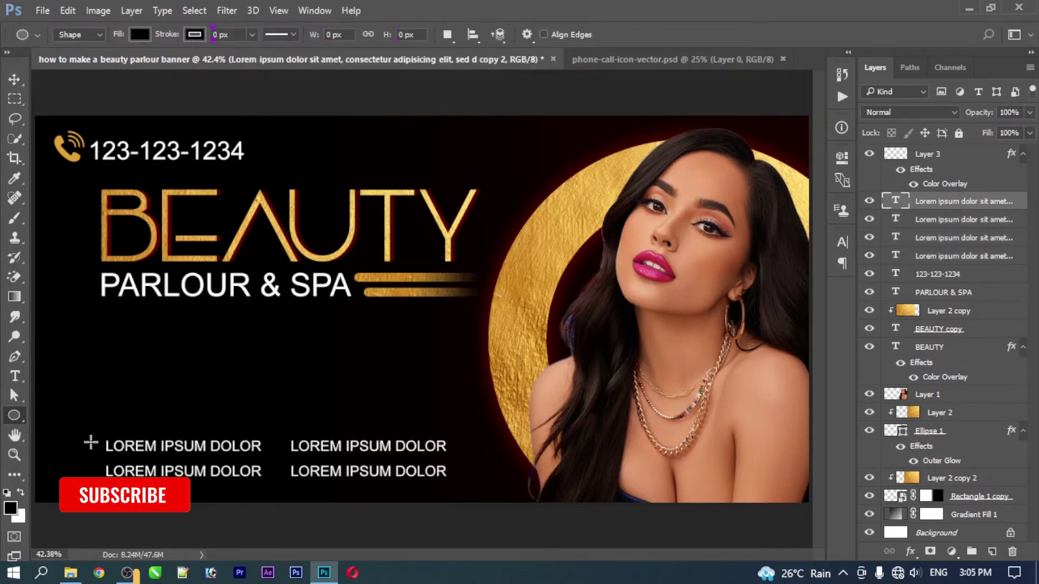
left_click_drag(91, 443, 97, 454)
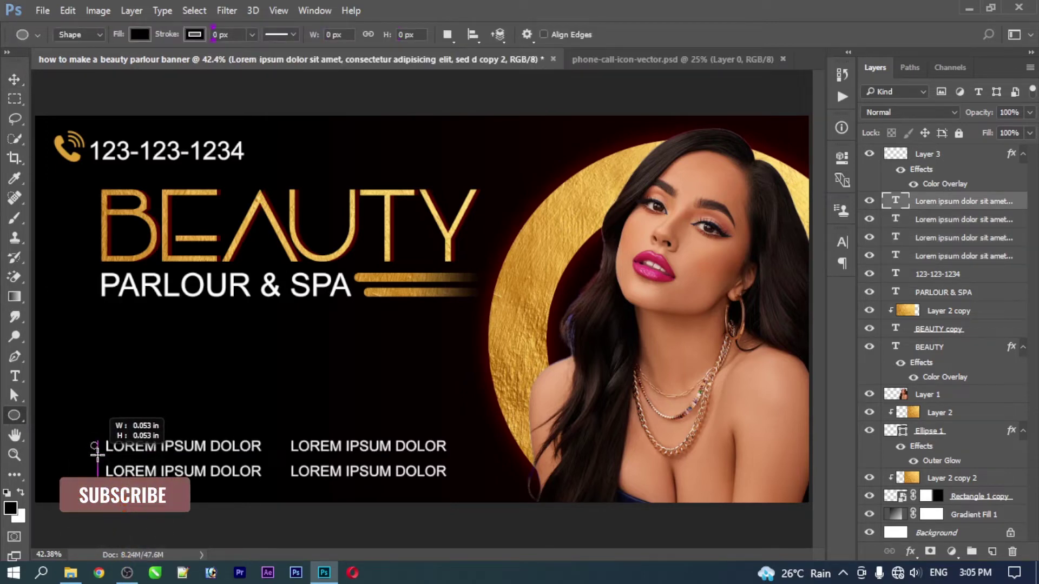
left_click_drag(97, 455, 100, 483)
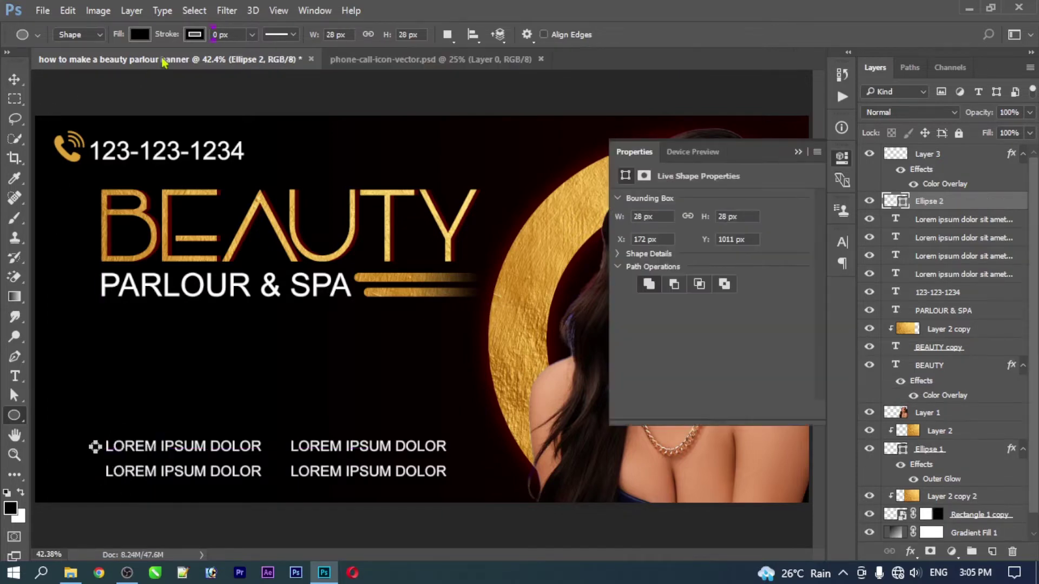
left_click(194, 34)
left_click(130, 64)
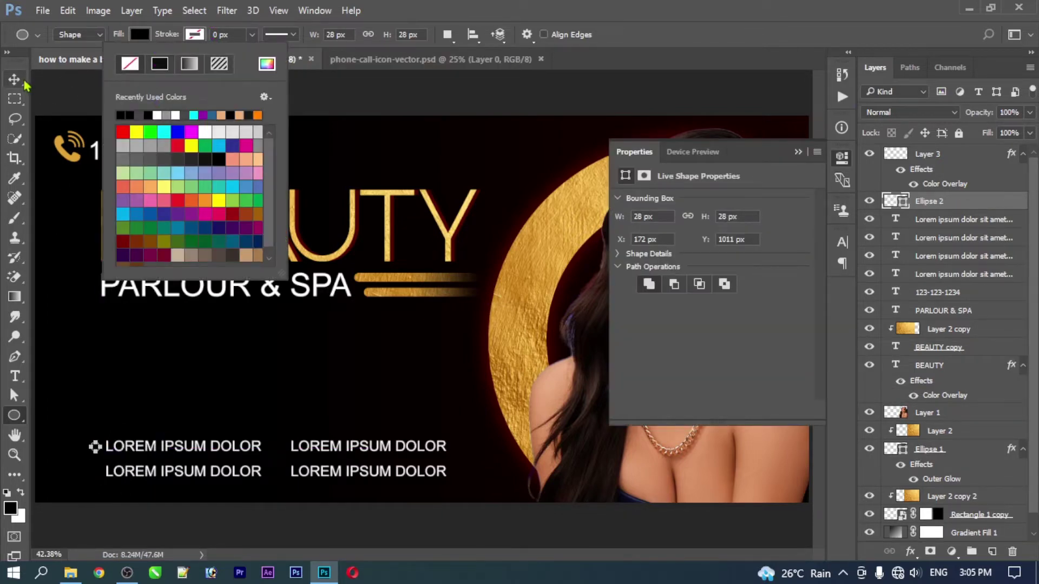
left_click(24, 81)
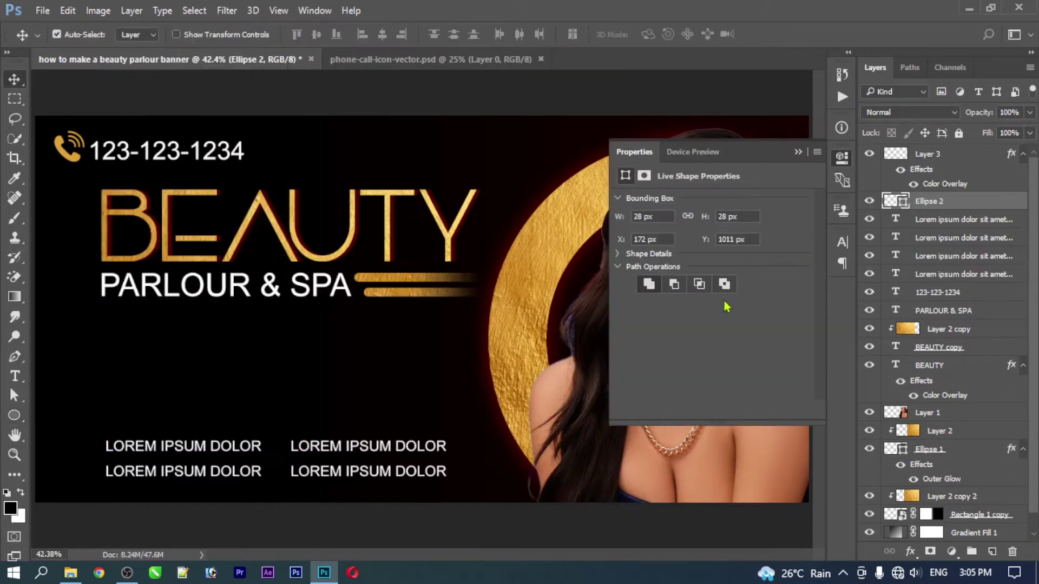
- Fill the dot with gold sampled from the ring and copy it before the other three lines
double_click(896, 204)
key("Escape")
double_click(897, 202)
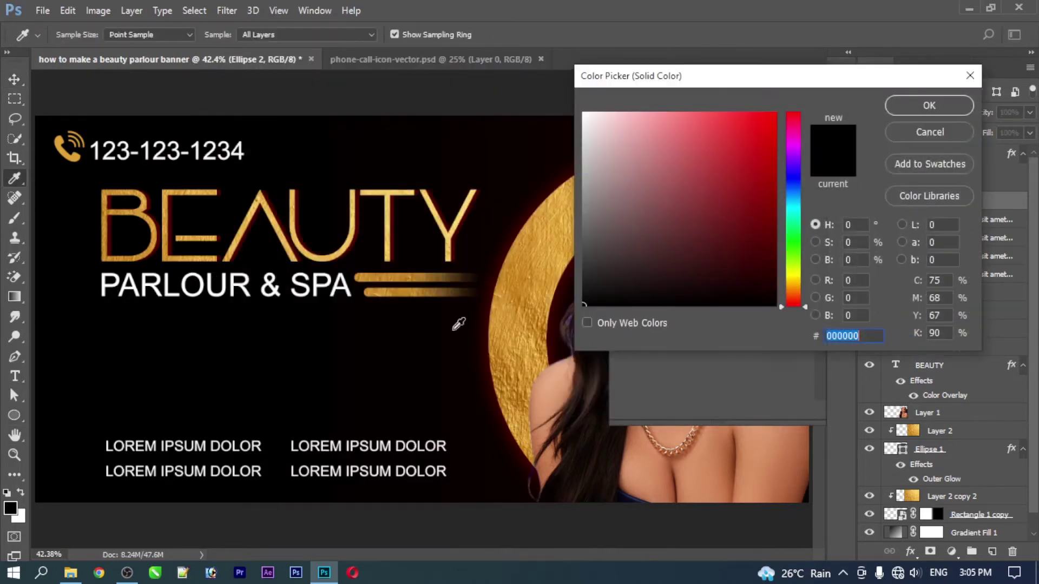
left_click(530, 296)
key("Return")
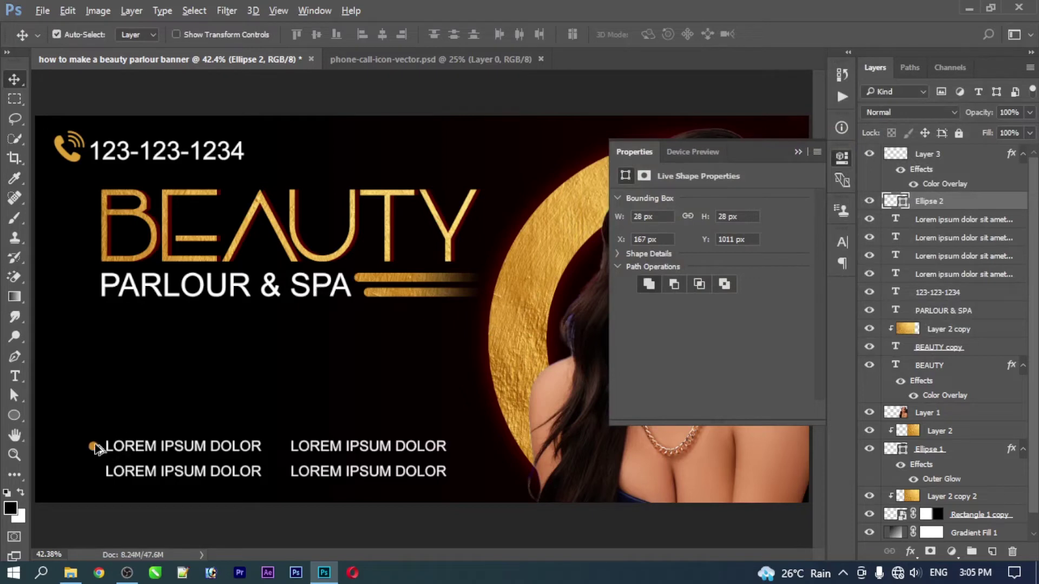
left_click_drag(98, 453, 98, 478)
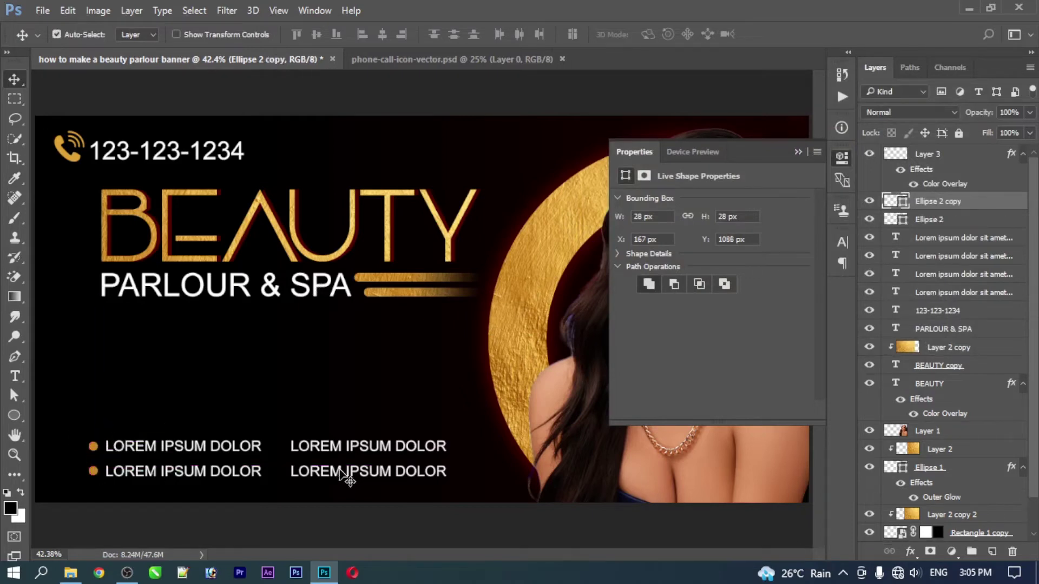
left_click(93, 449, "shift")
left_click_drag(94, 451, 279, 455)
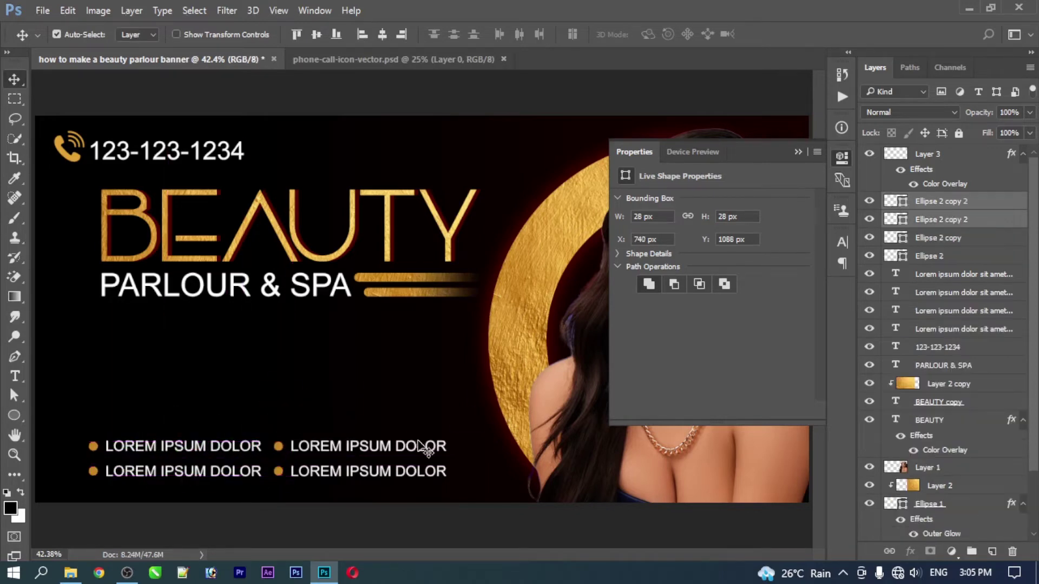
- Select the BEAUTY title layers, gold bars and PARLOUR & SPA together
scroll(422, 406, "down", 1)
scroll(368, 411, "down", 1)
scroll(401, 379, "up", 1)
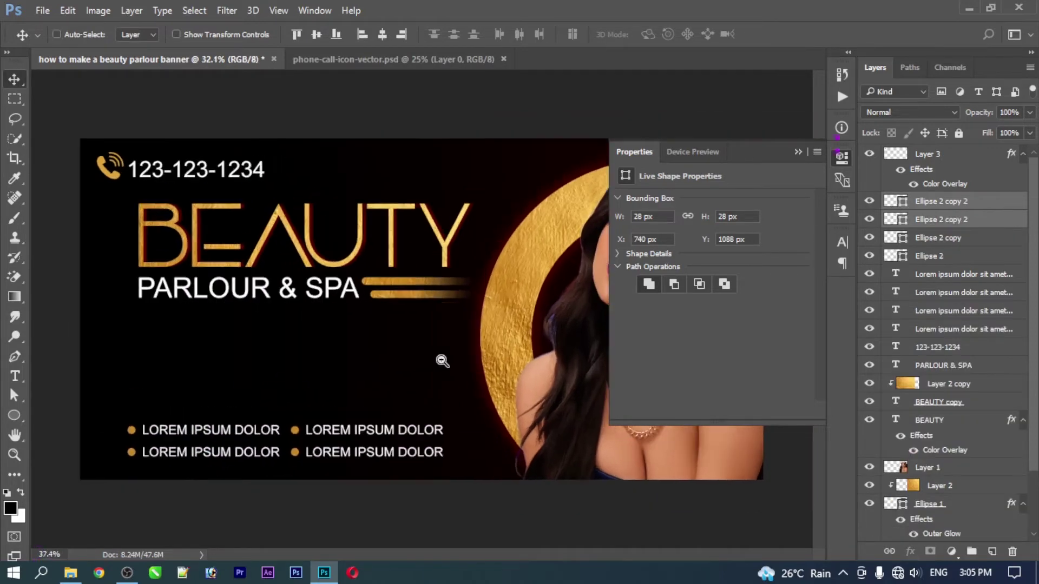
scroll(444, 358, "down", 1)
key("ctrl")
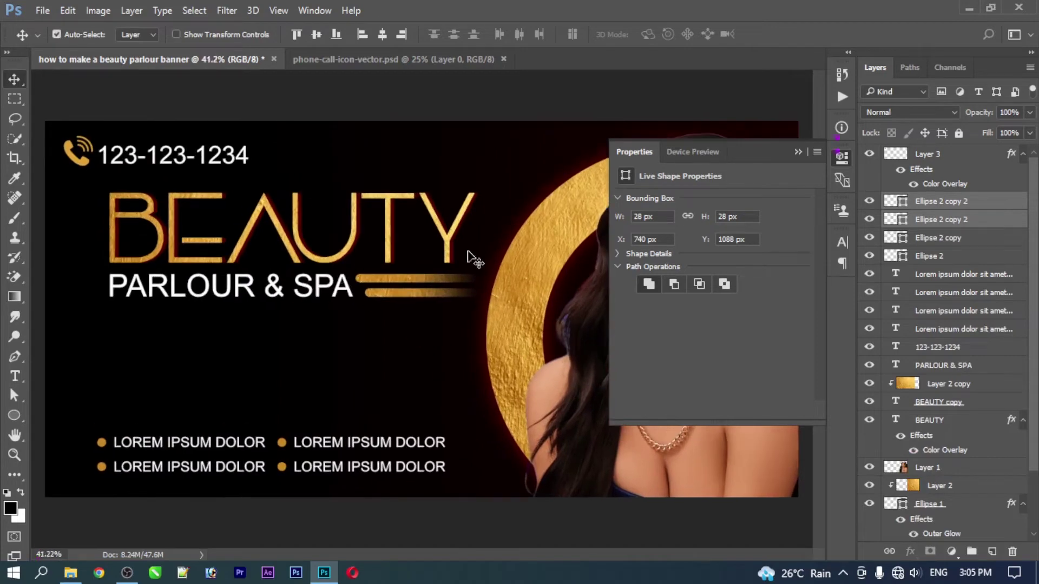
left_click(395, 308)
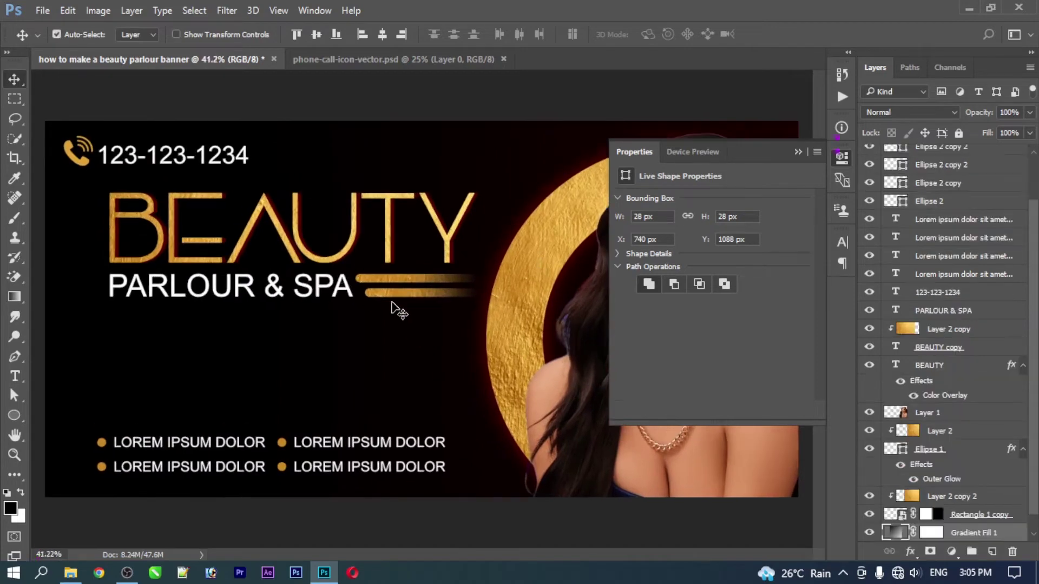
left_click(388, 198)
right_click(388, 198)
left_click(408, 224, "shift")
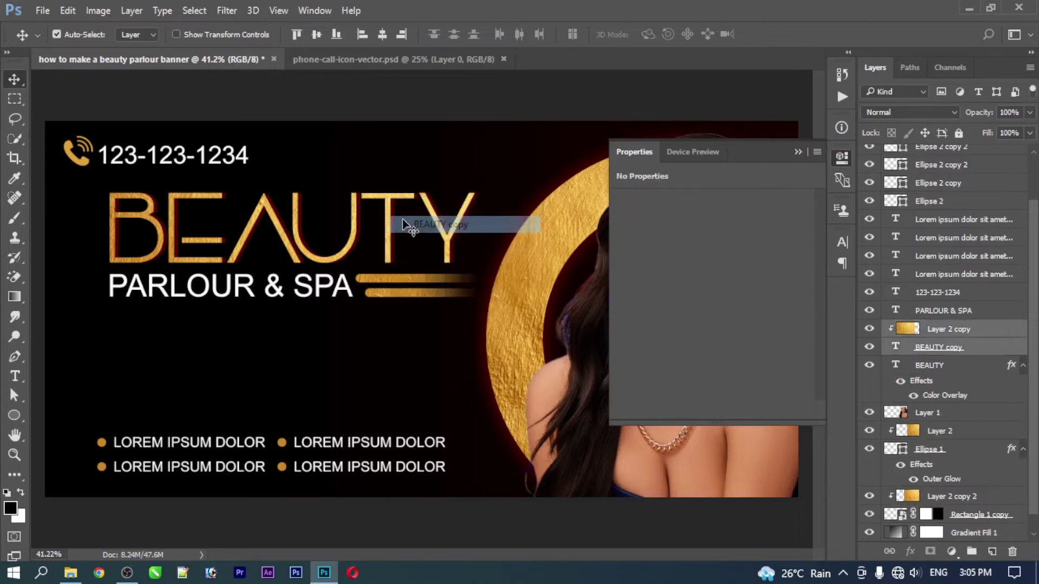
right_click(390, 210)
left_click(416, 251, "shift")
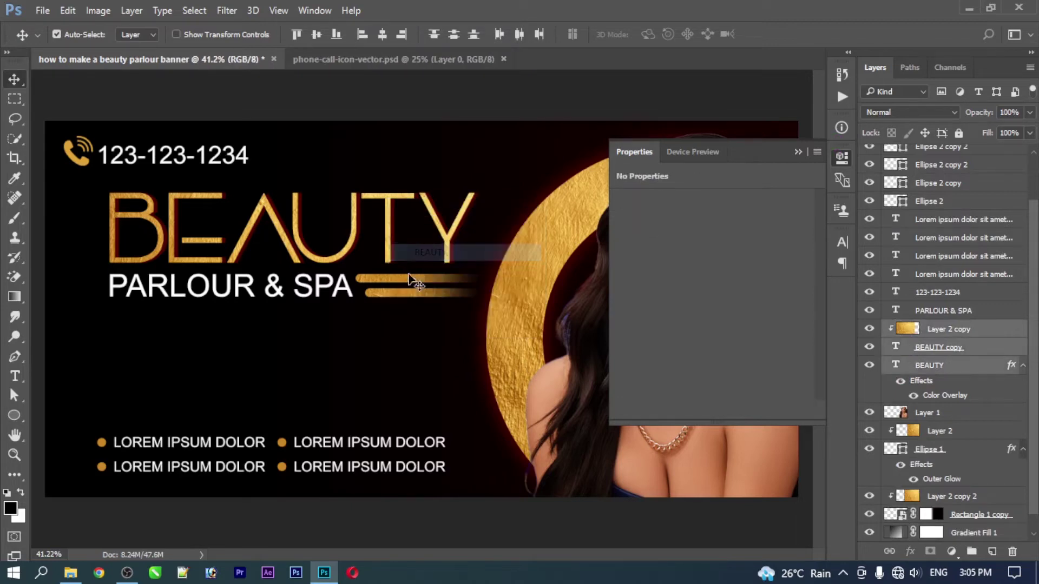
left_click(378, 283, "shift")
right_click(378, 282)
left_click(411, 307, "shift")
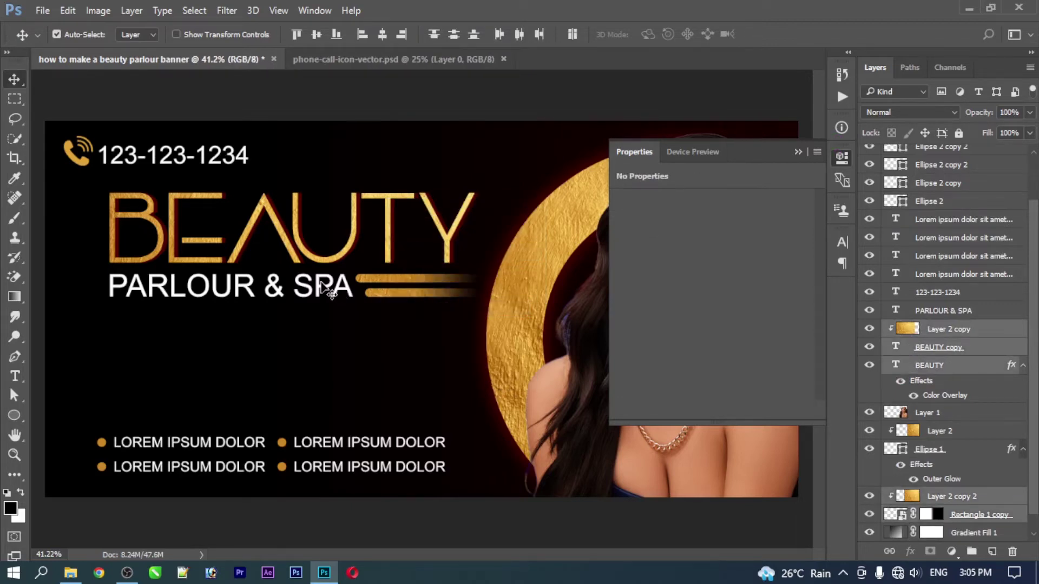
right_click(325, 283)
left_click(338, 296, "shift")
- Nudge the title group slightly left
key("ctrl+t")
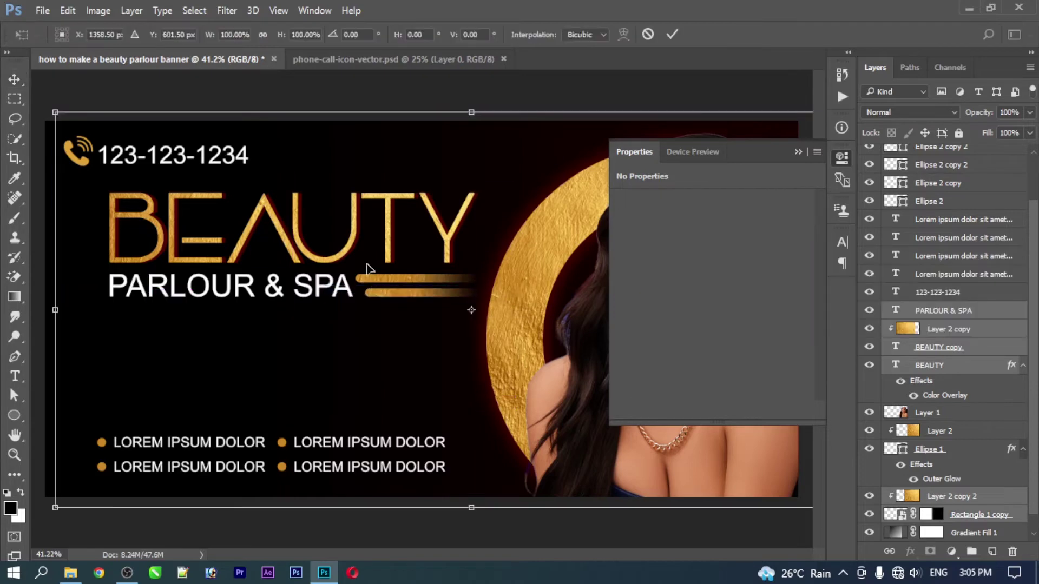
left_click_drag(367, 269, 437, 295)
key("Escape")
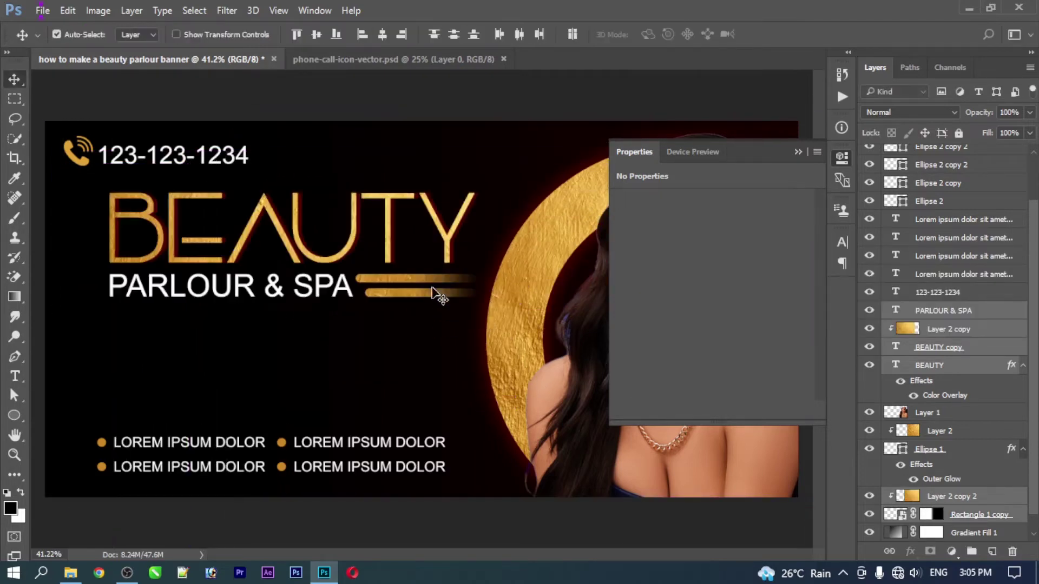
key("shift+Down")
key("shift+Down")
key("shift+Down")
key("shift+Down")
key("shift+Down")
key("shift+Down")
key("shift+Down")
key("shift+Down")
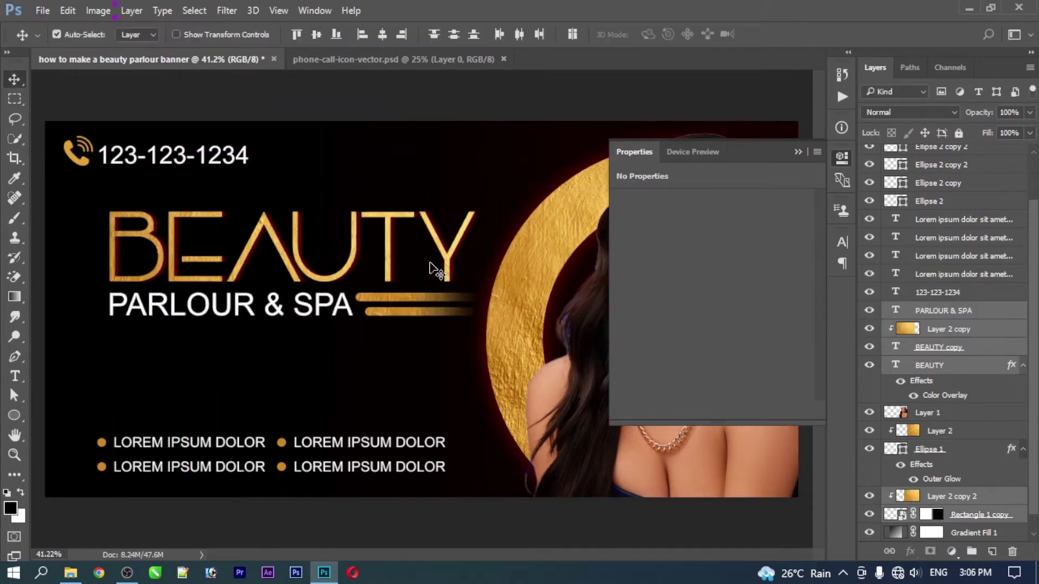
key("shift+Up")
key("shift+Up")
key("shift+Up")
key("shift+Left")
key("shift+Left")
key("shift+Left")
key("shift+Left")
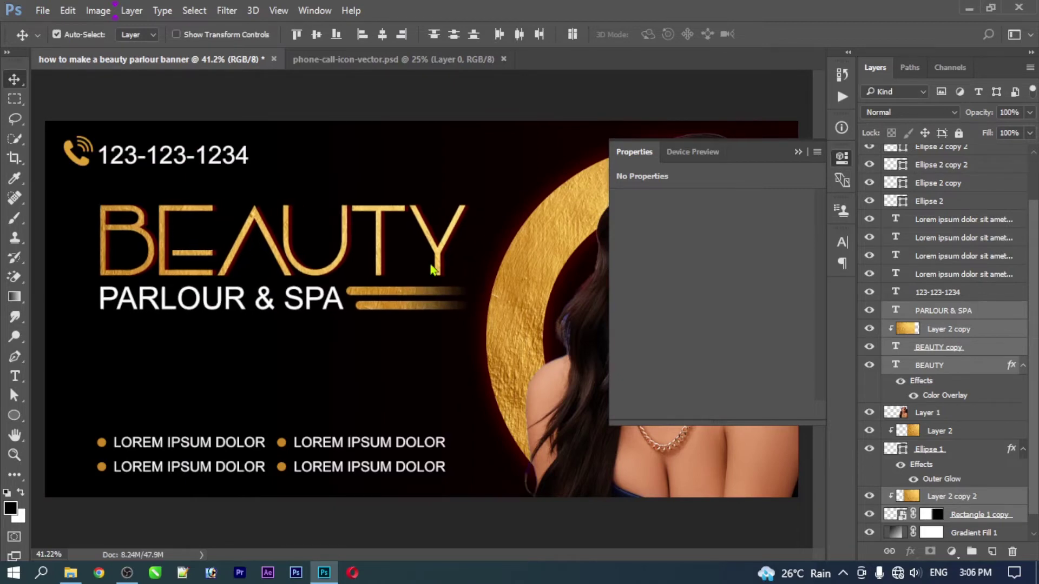
key("shift+Left")
key("shift+Left")
key("shift+Left")
key("shift+Left")
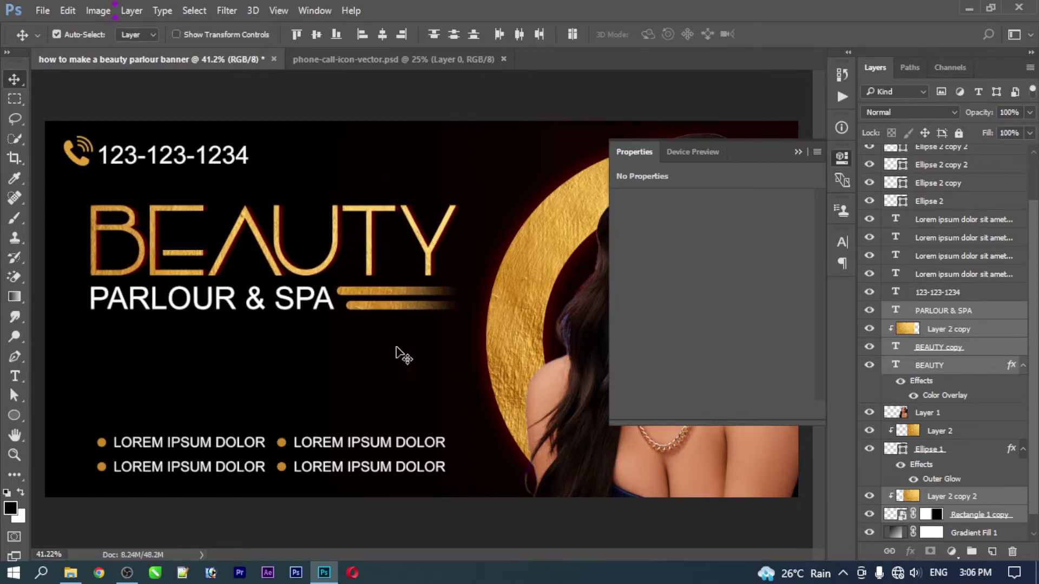
key("shift+Left")
- Nudge the phone number and gold phone icon right and down into alignment
left_click(140, 163)
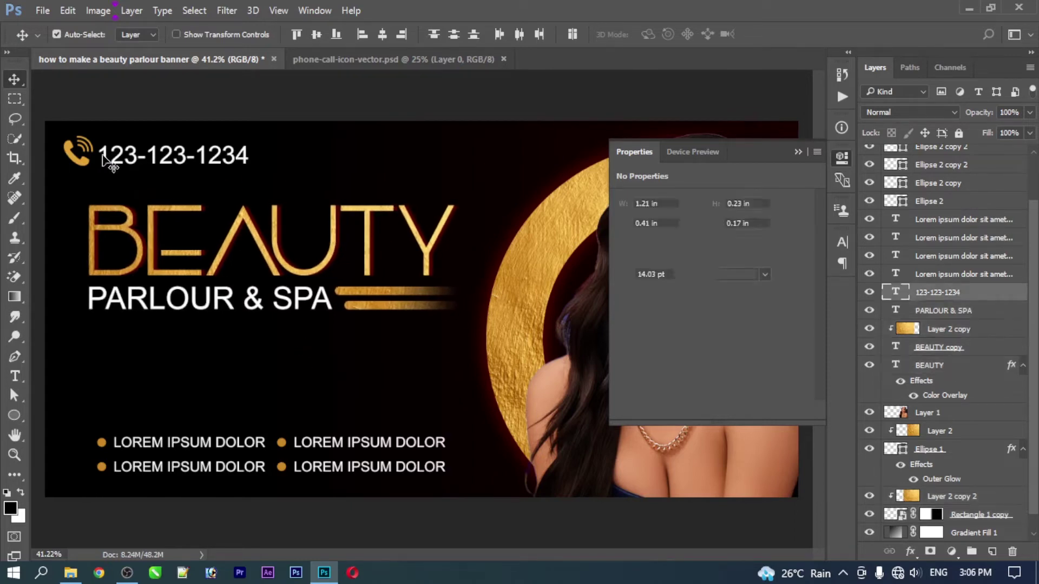
key("shift+Right")
left_click(85, 165, "shift")
key("shift+Right")
key("shift+Down")
key("shift+Right")
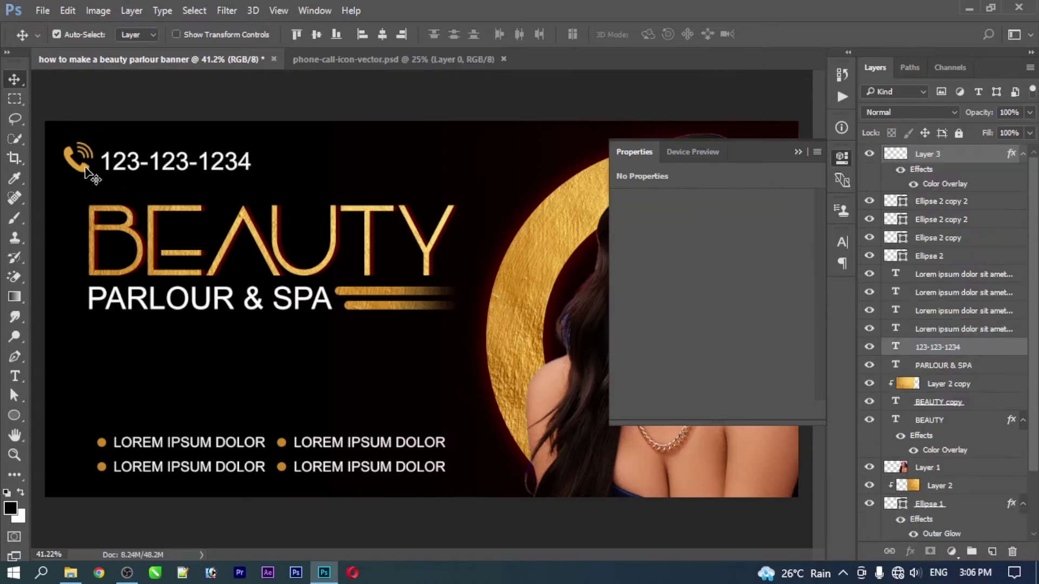
key("shift+Down")
key("shift+Right")
key("shift+Down")
key("shift+Left")
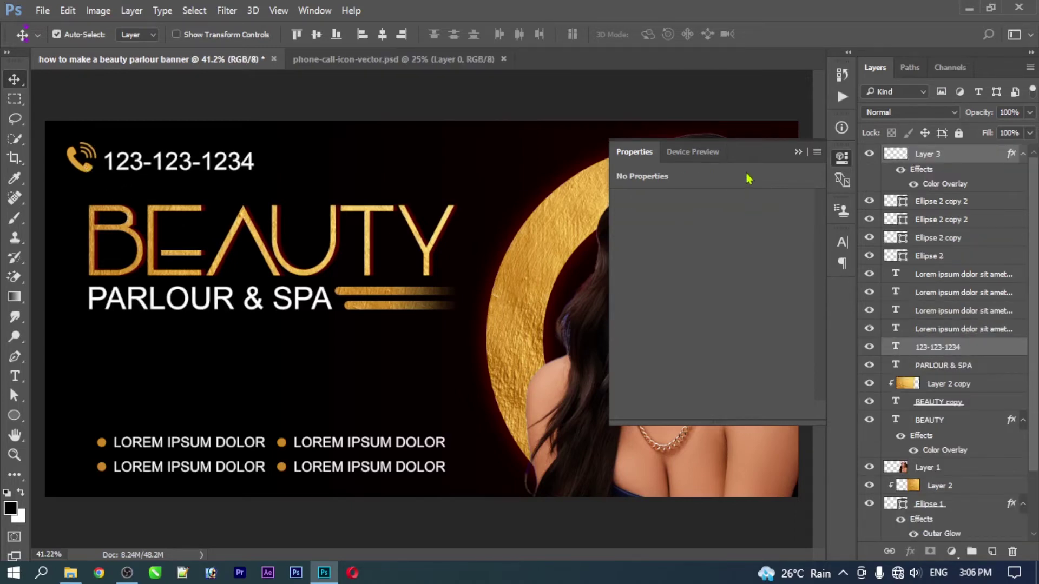
left_click(636, 151)
left_click(425, 124)
left_click(14, 416)
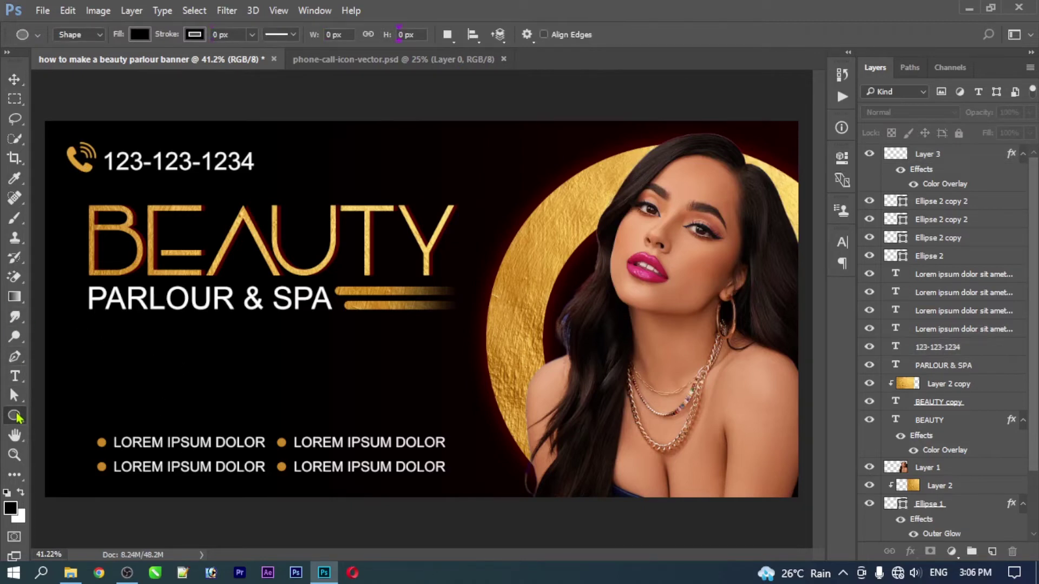
- Draw a tall, narrow rectangle bar at the banner's left edge with rounded corners
right_click(14, 415)
left_click(70, 414)
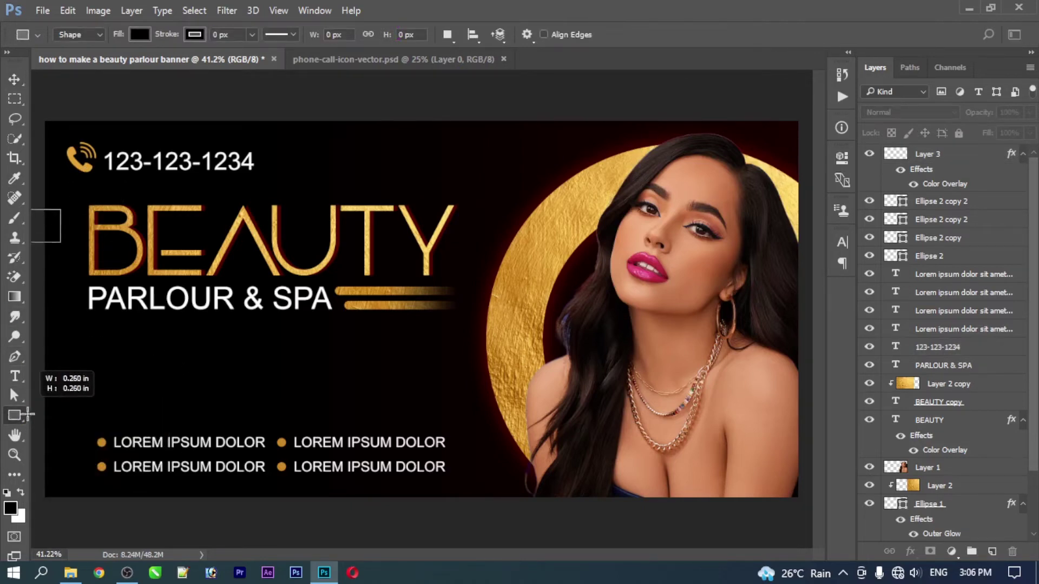
left_click_drag(28, 415, 39, 400)
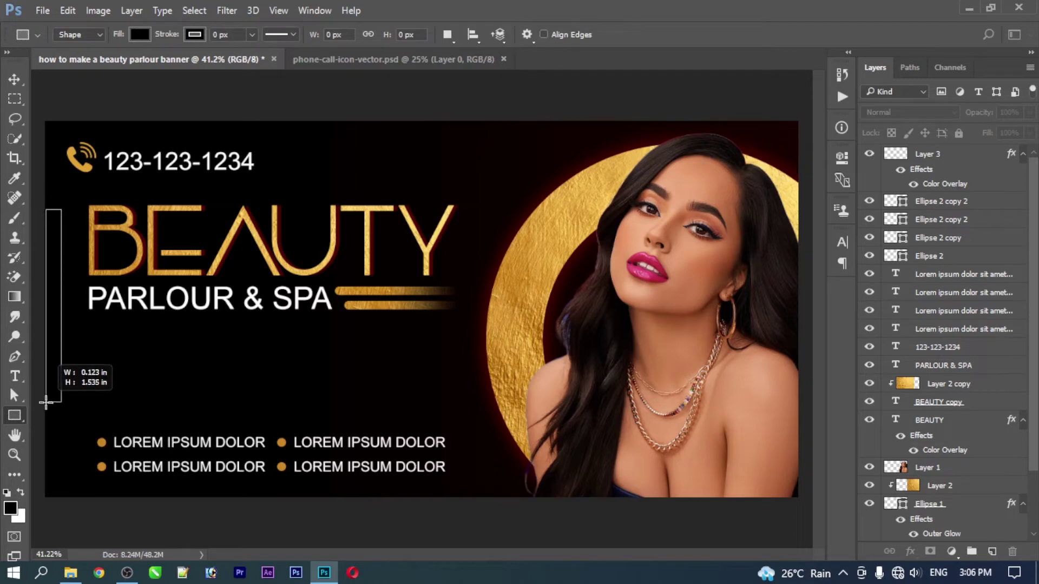
left_click_drag(46, 397, 45, 405)
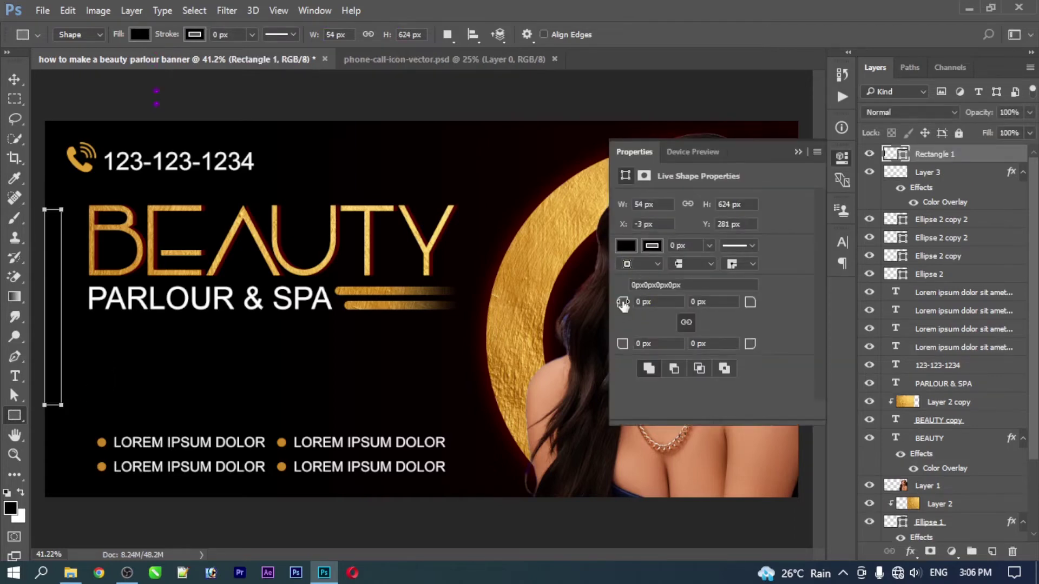
left_click_drag(623, 304, 768, 283)
- Remove the bar's outline and fill it with gold #c68017
left_click(652, 246)
left_click(637, 274)
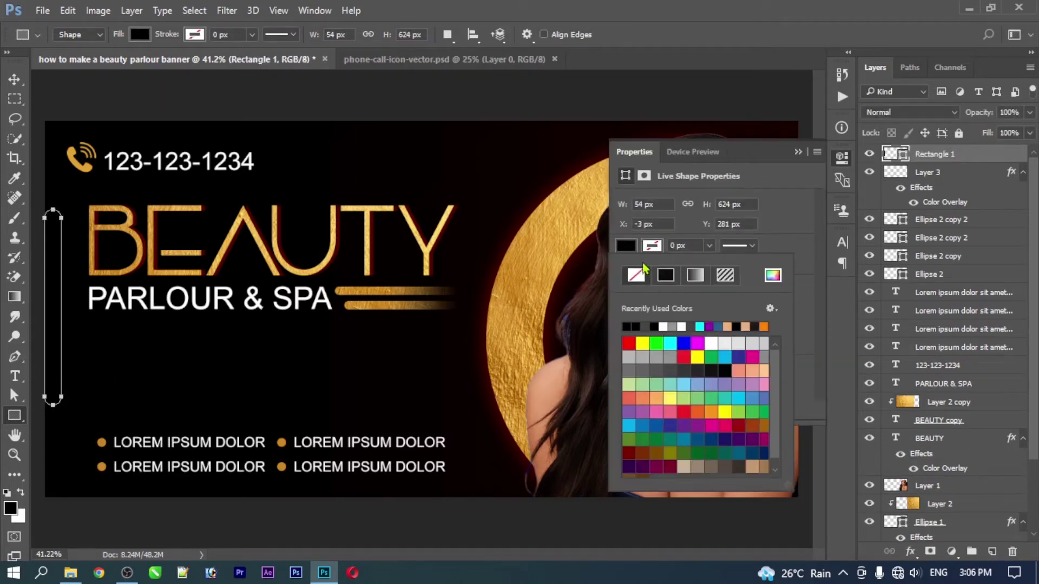
left_click(901, 156)
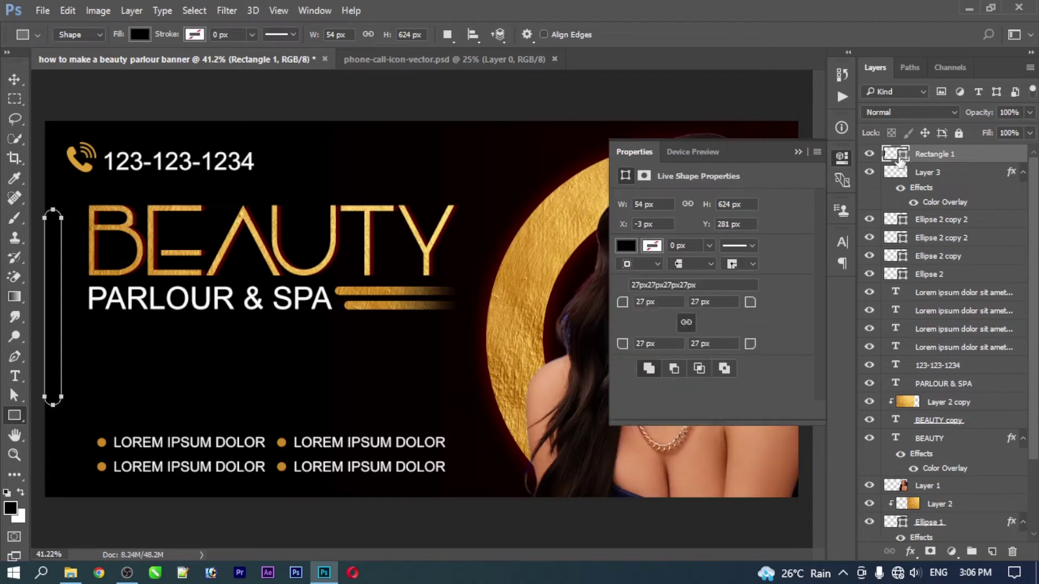
double_click(901, 155)
left_click(529, 318)
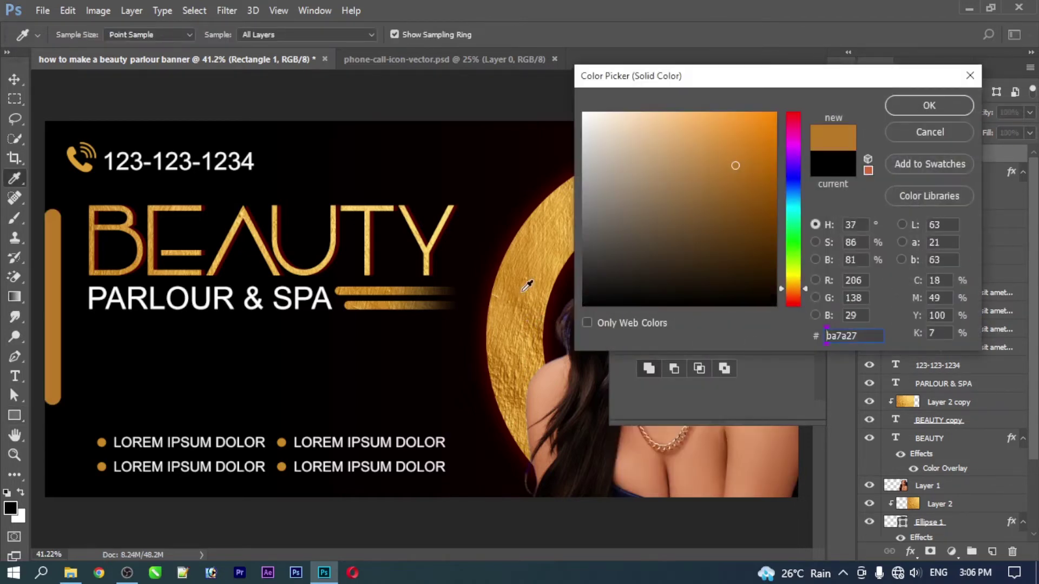
left_click_drag(529, 284, 523, 313)
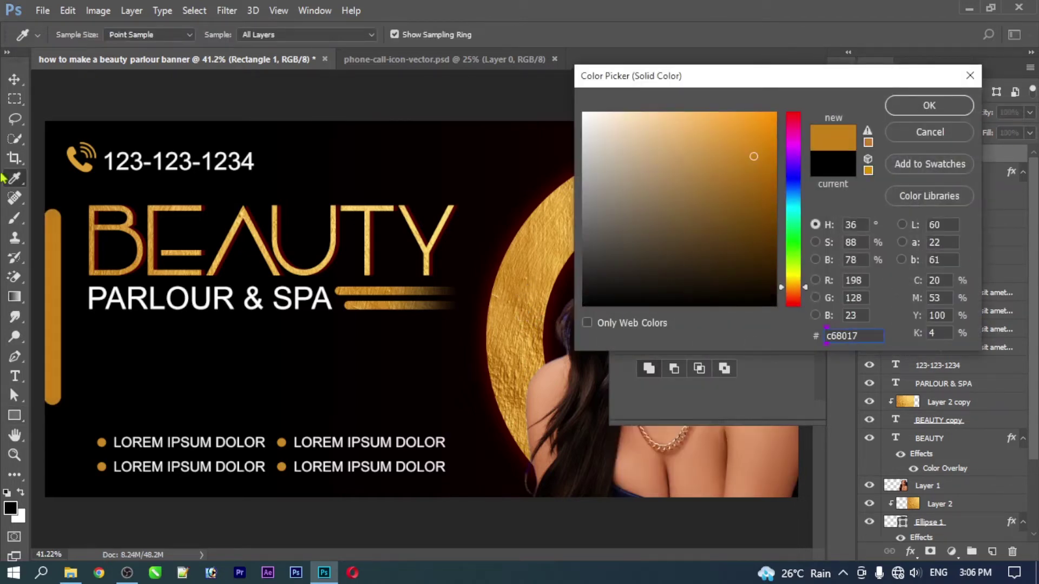
left_click(962, 114)
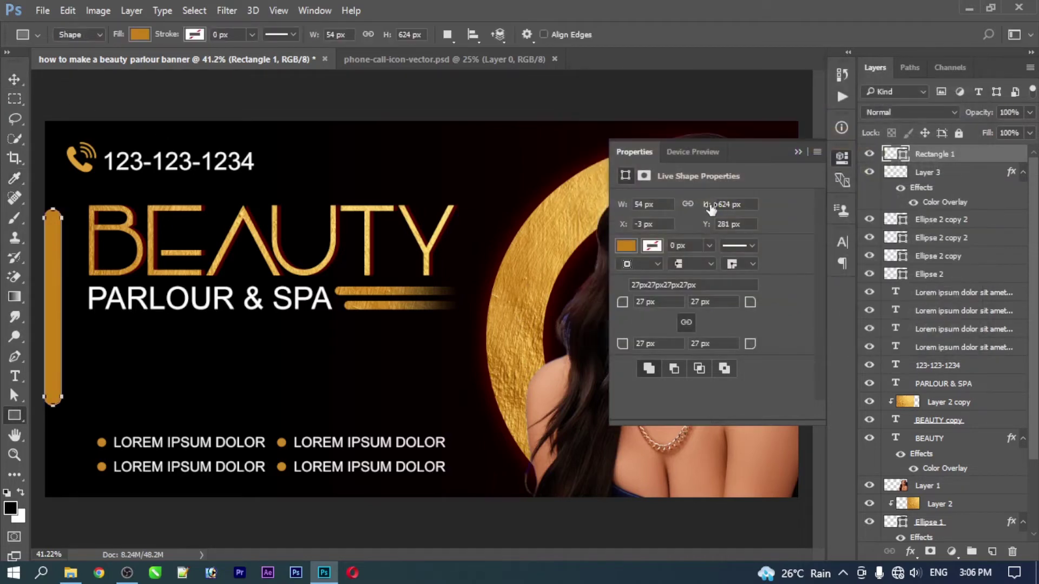
left_click(640, 162)
- Select all with the Move tool, then zoom and pan to recentre the banner
left_click(14, 79)
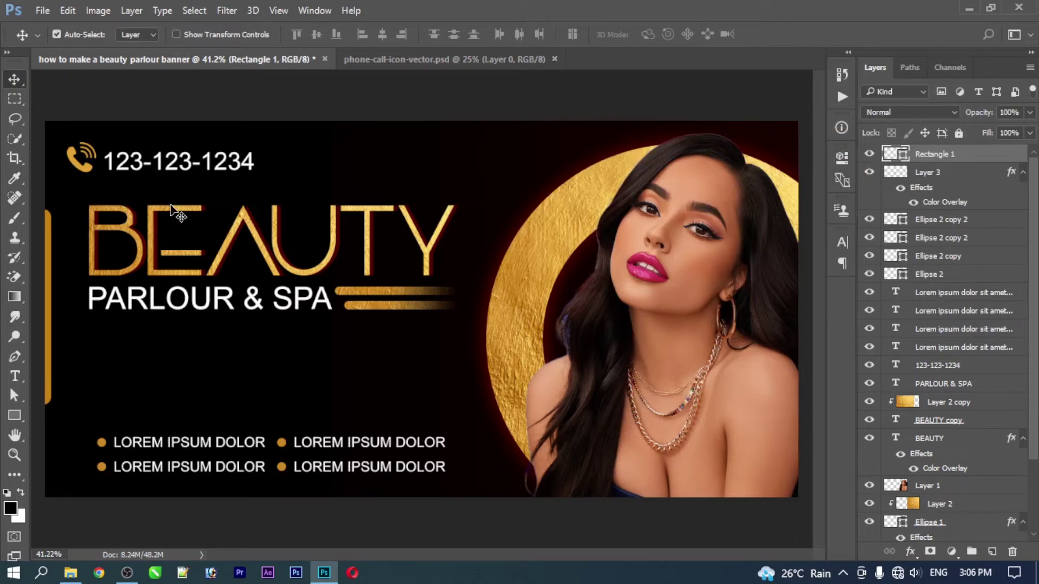
key("ctrl+a")
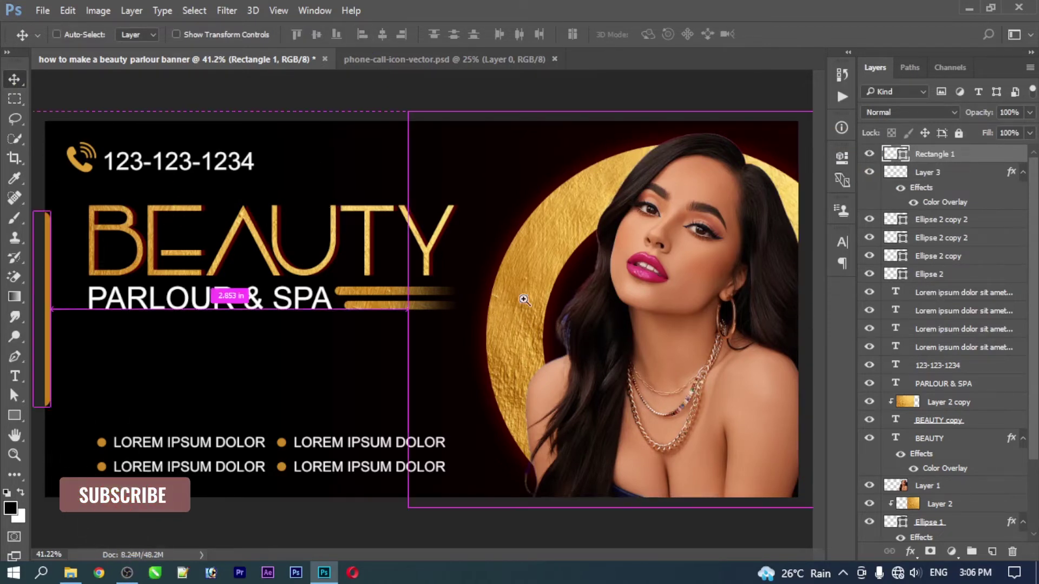
scroll(487, 292, "down", 2)
scroll(476, 269, "up", 3)
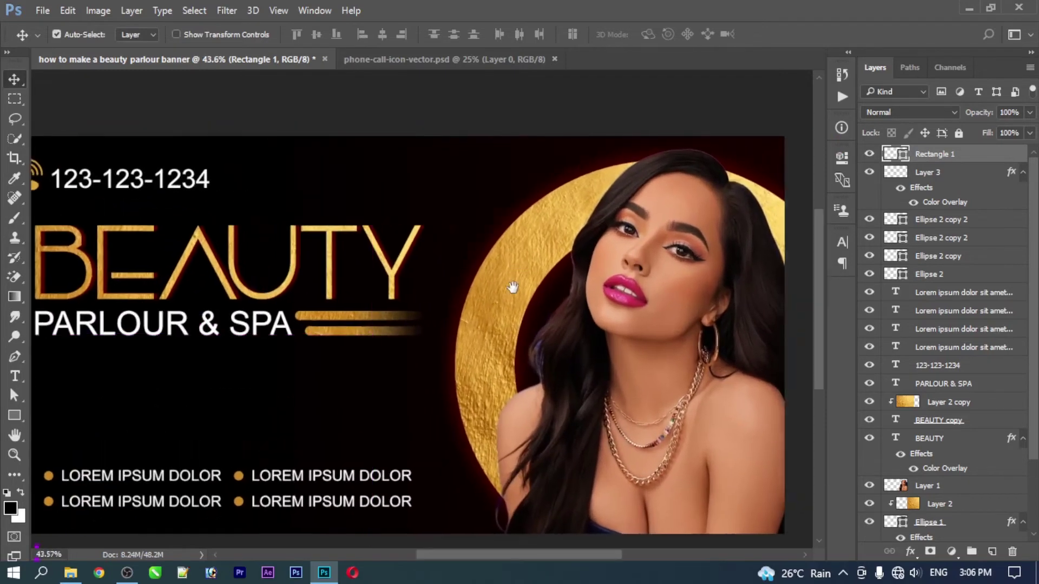
left_click_drag(515, 290, 552, 244)
left_click_drag(495, 309, 522, 304)
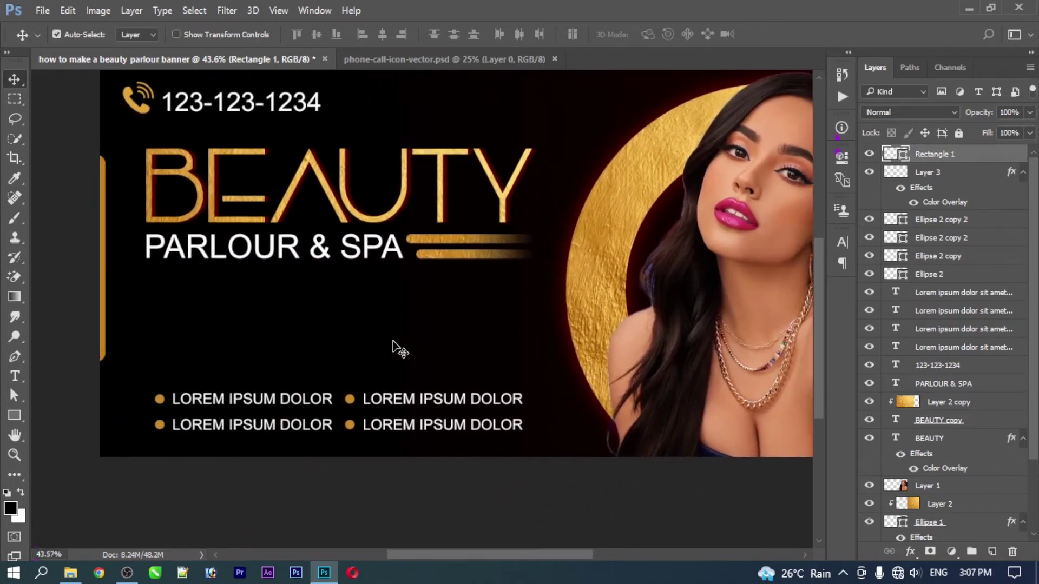
- Draw an outline-free circle above the left LOREM IPSUM lines
right_click(25, 421)
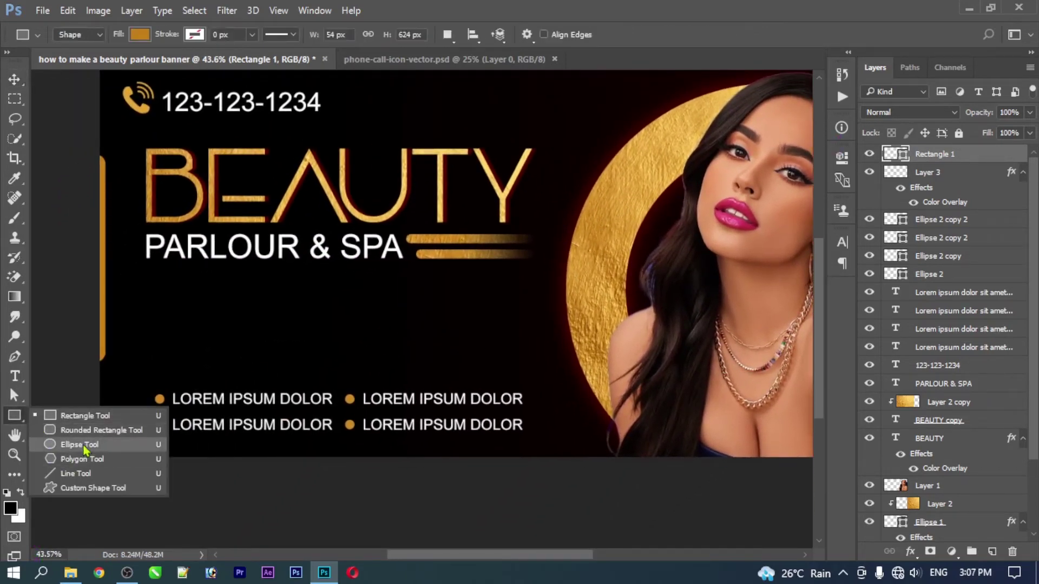
left_click(70, 444)
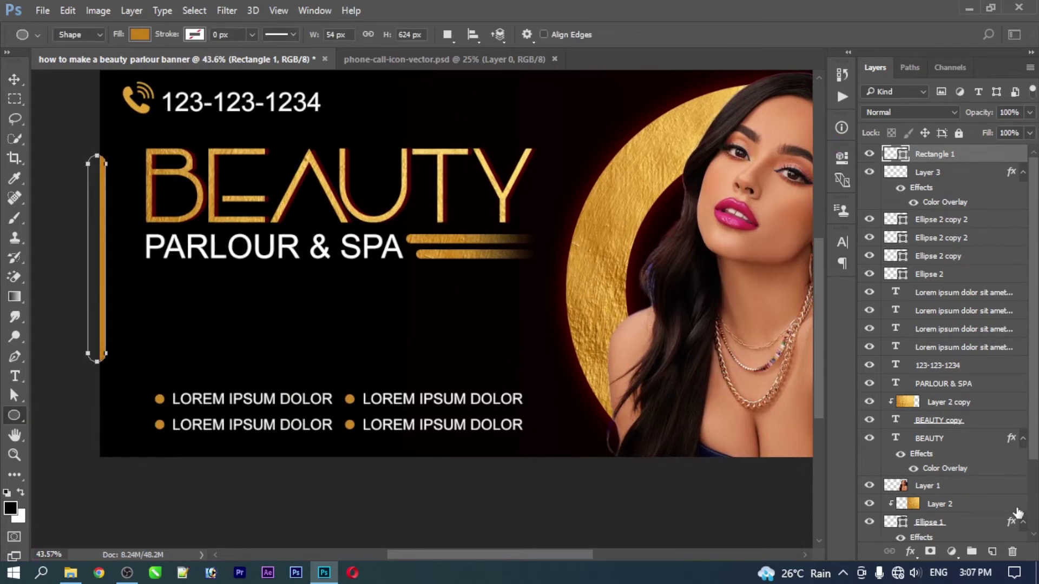
left_click(992, 551)
left_click_drag(156, 306, 230, 384)
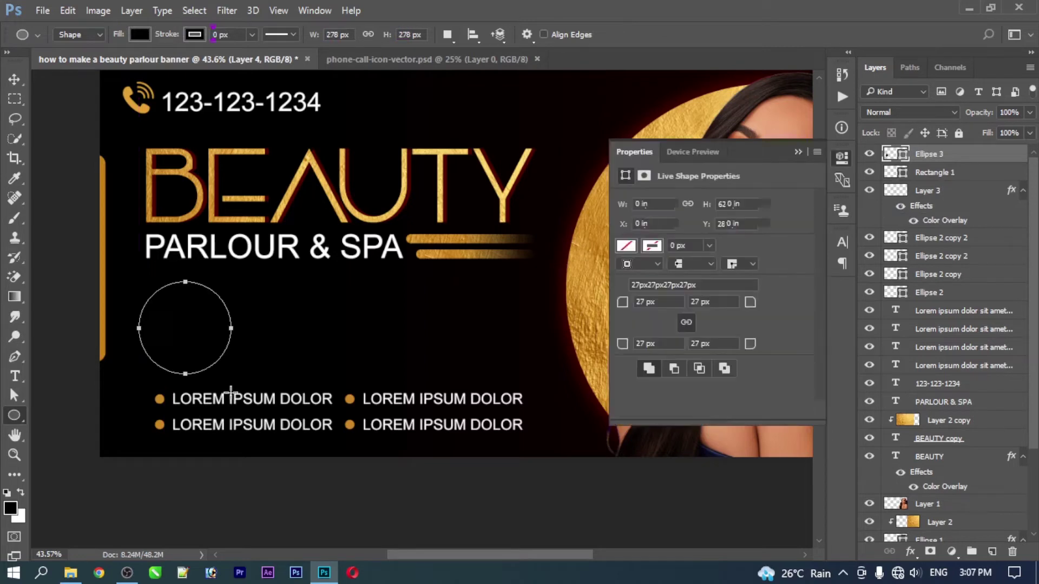
left_click(191, 35)
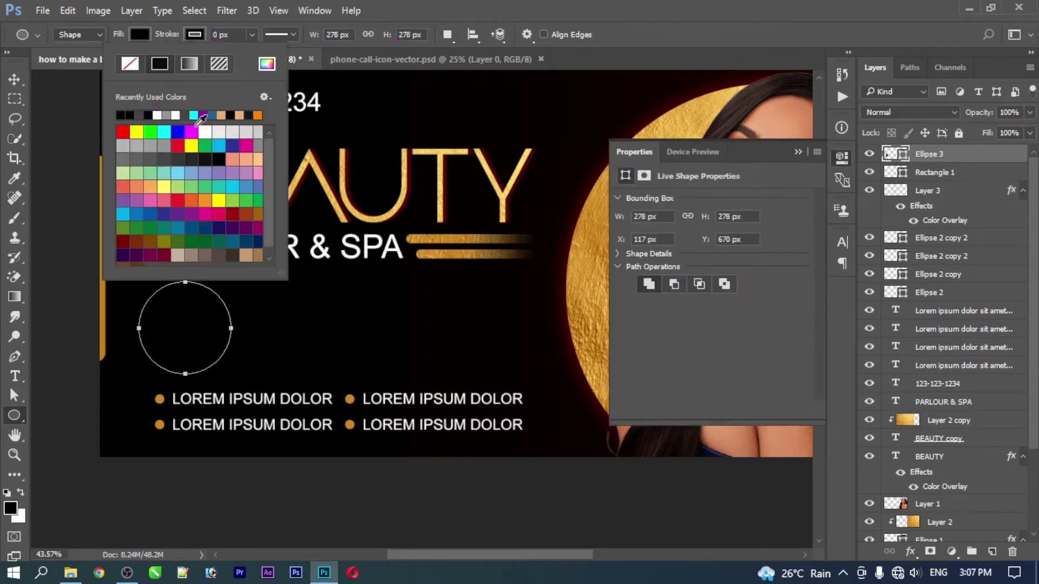
left_click(128, 65)
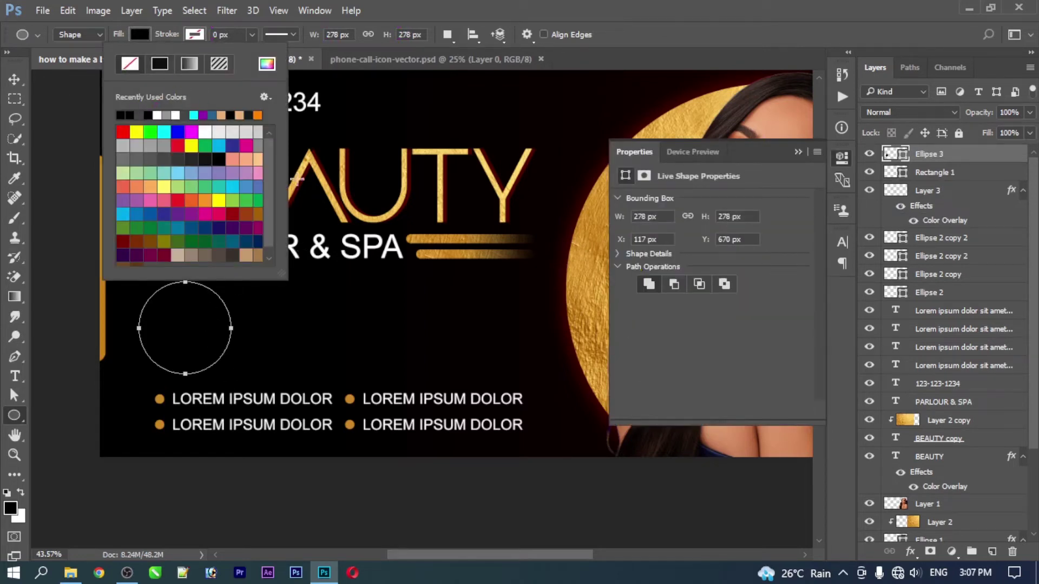
- Fill the circle with grey and move it further left
left_click(618, 254)
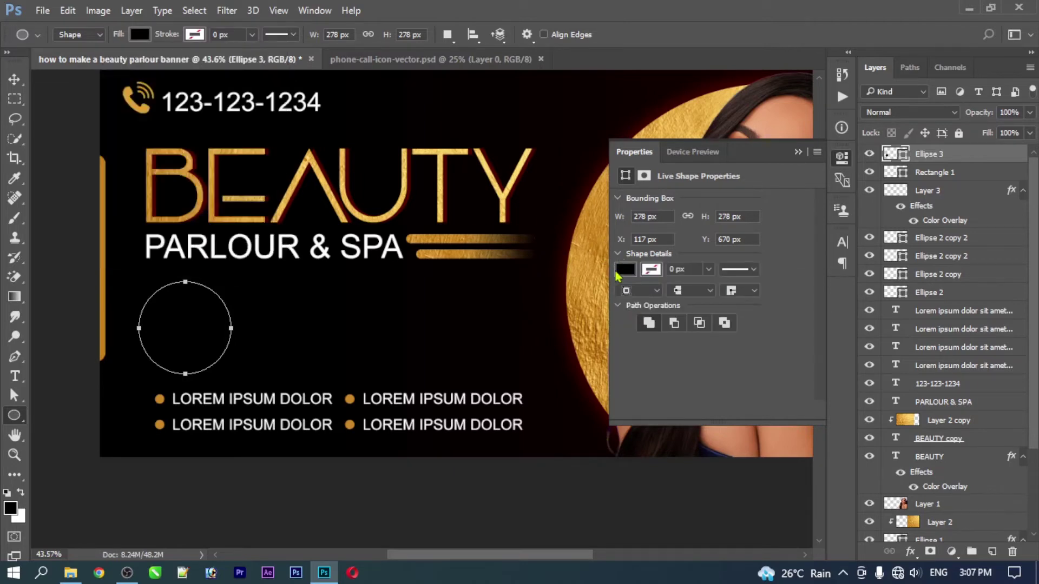
left_click(622, 271)
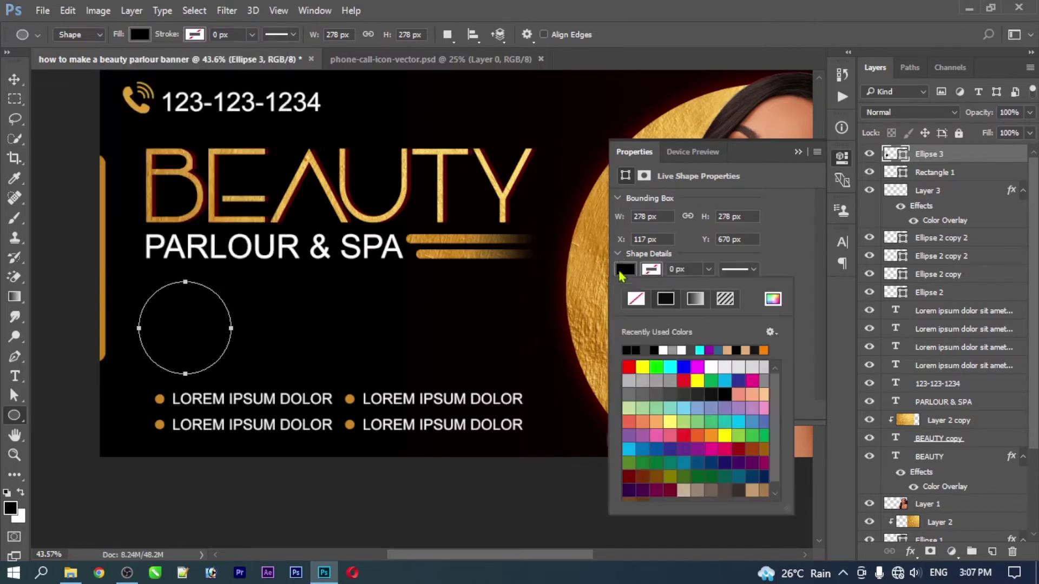
left_click(664, 391)
left_click(14, 79)
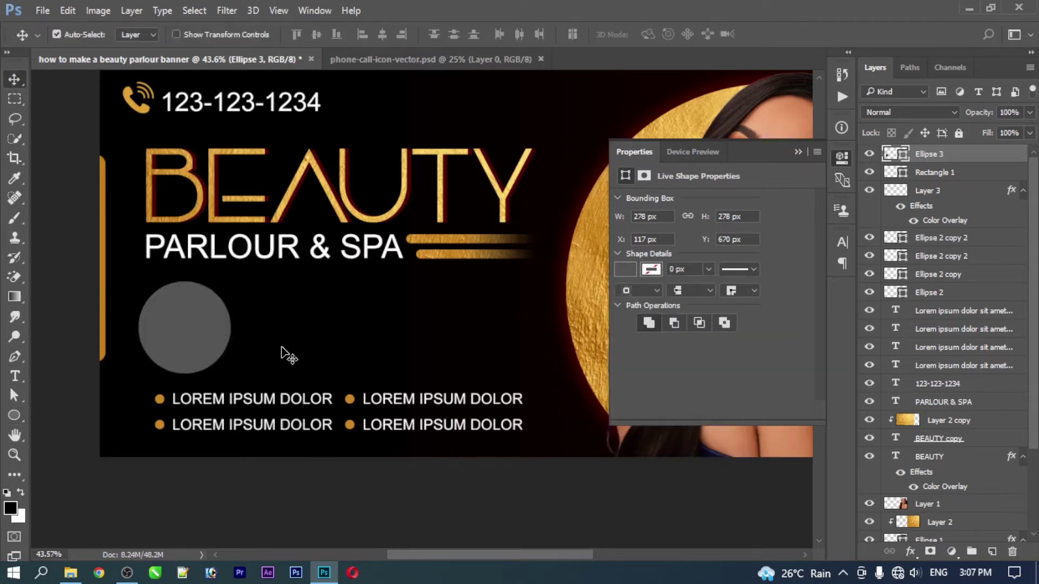
left_click_drag(187, 330, 171, 339)
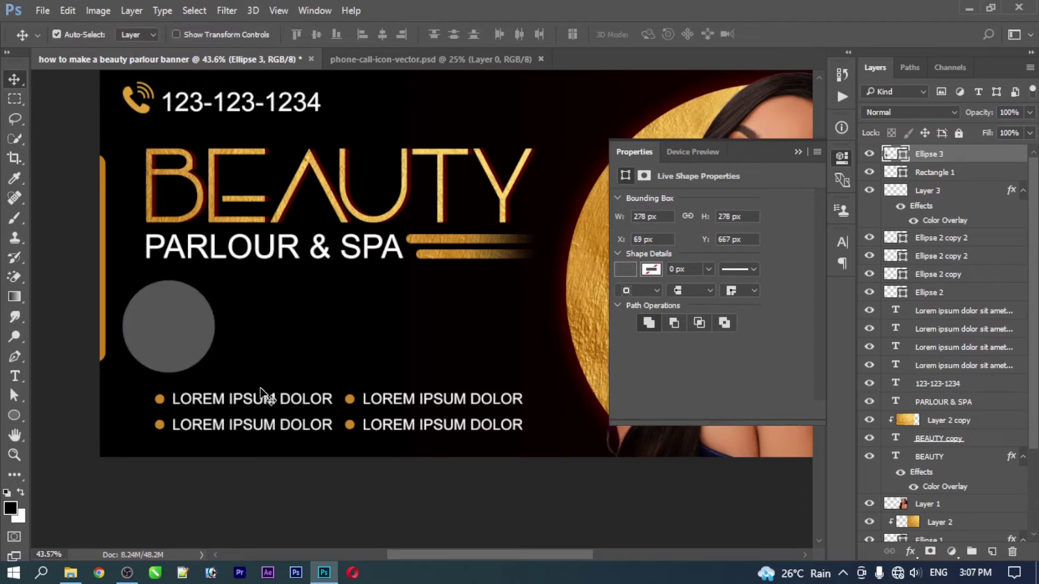
- Duplicate the grey circle and shrink the copy slightly
key("ctrl+j")
key("ctrl+t")
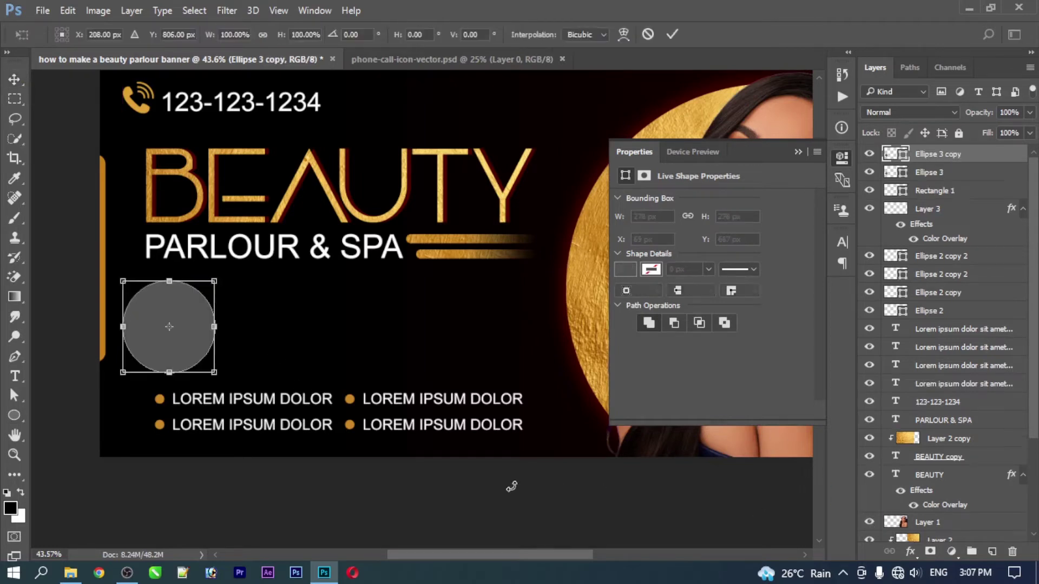
mouse_move(202, 344)
left_mouse_down()
mouse_move(229, 355)
mouse_move(240, 213)
left_mouse_up()
key("Return")
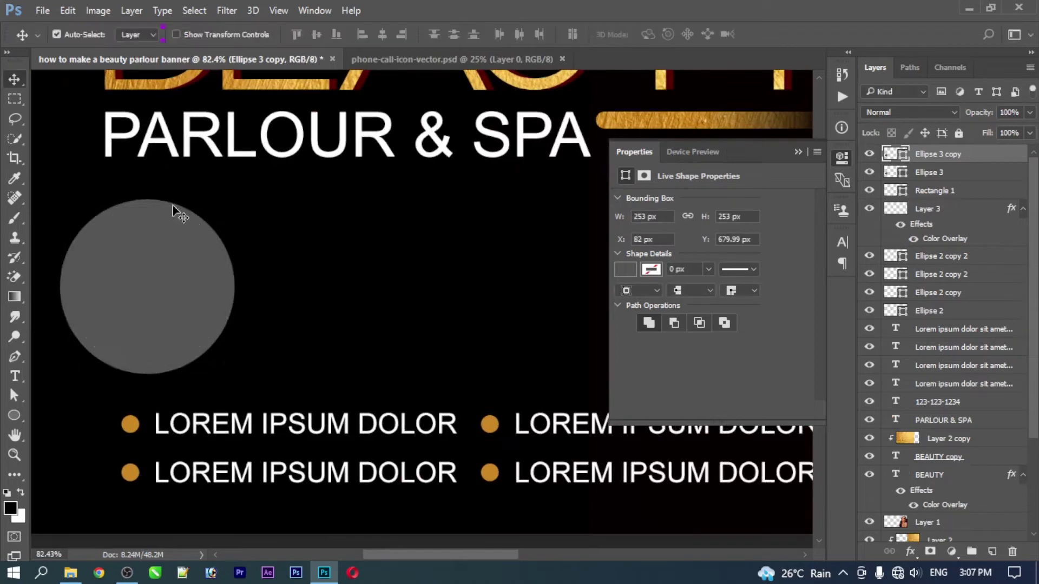
- Add a Gradient Overlay effect to the original Ellipse 3 circle
left_click(173, 205)
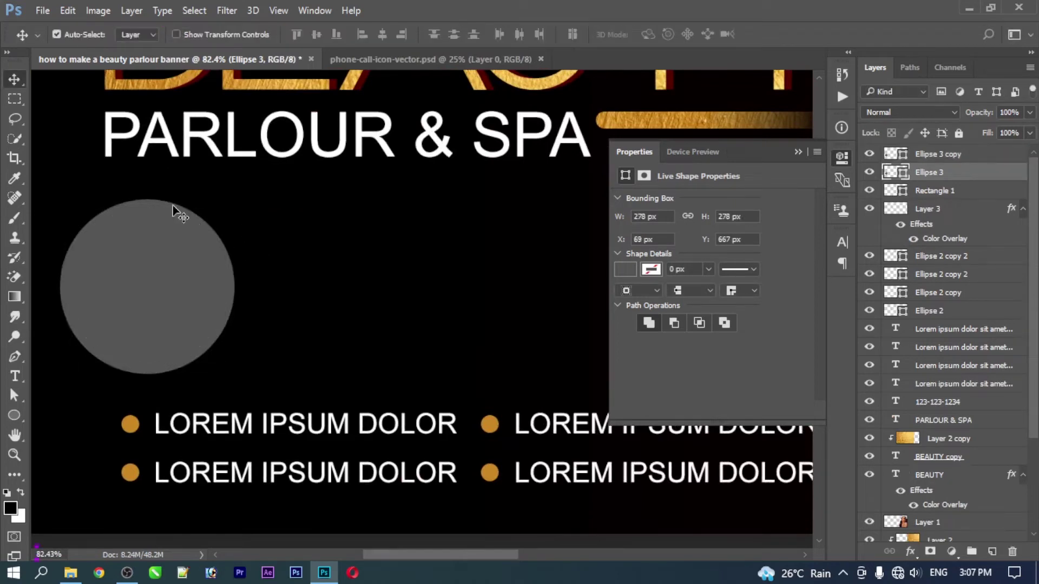
left_click(912, 552)
left_click(922, 492)
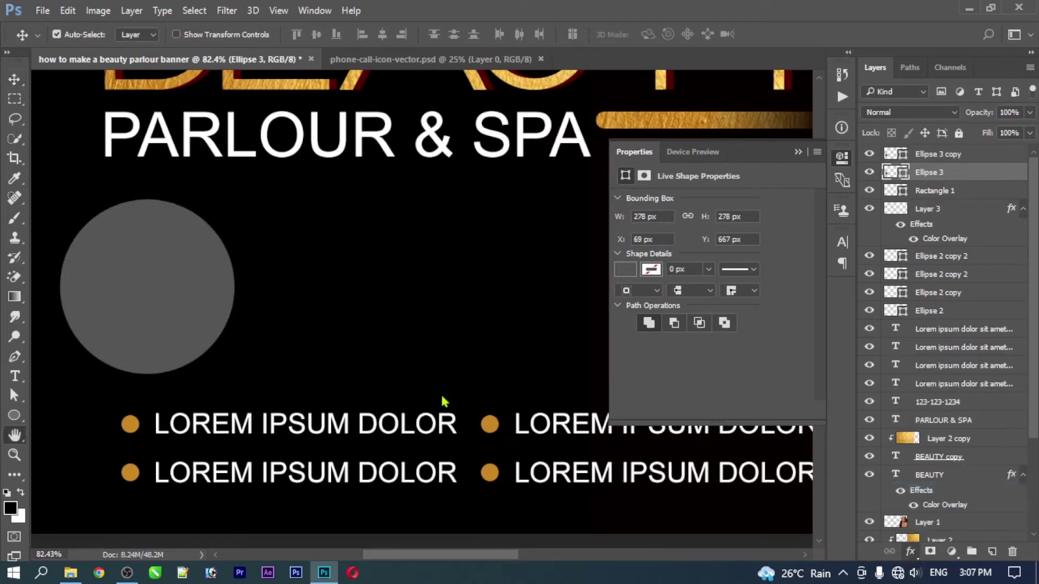
- Set the overlay gradient's left stop to a light gold sampled from the banner
scroll(159, 285, "down", 3)
scroll(3, 428, "up", 2)
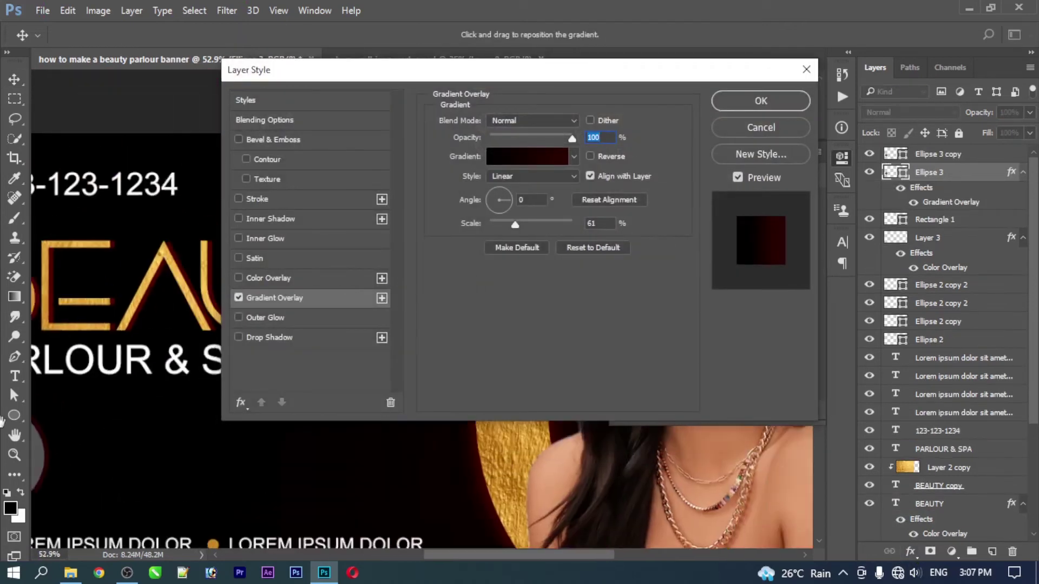
scroll(277, 344, "down", 2)
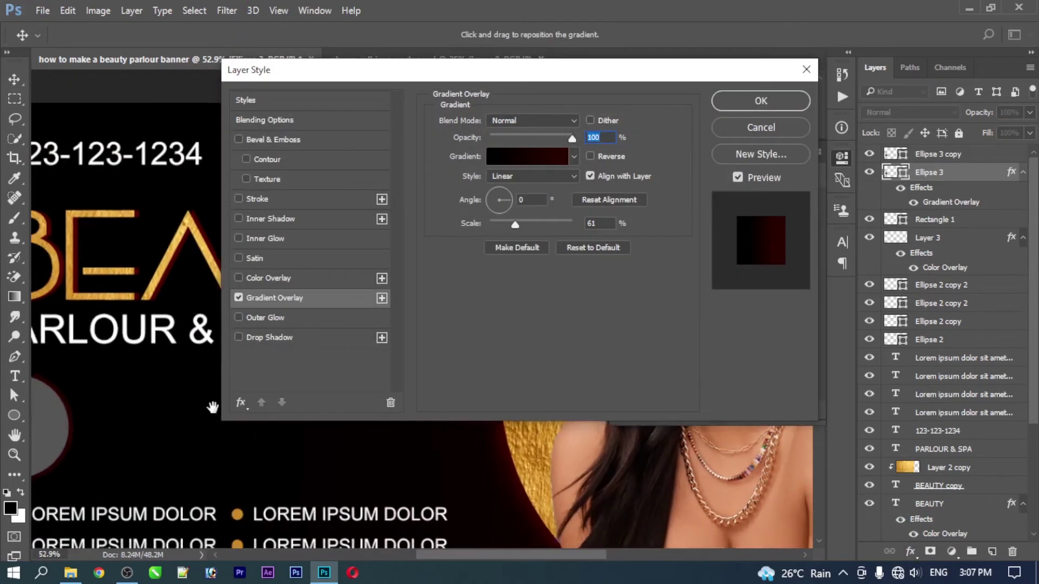
left_click(543, 161)
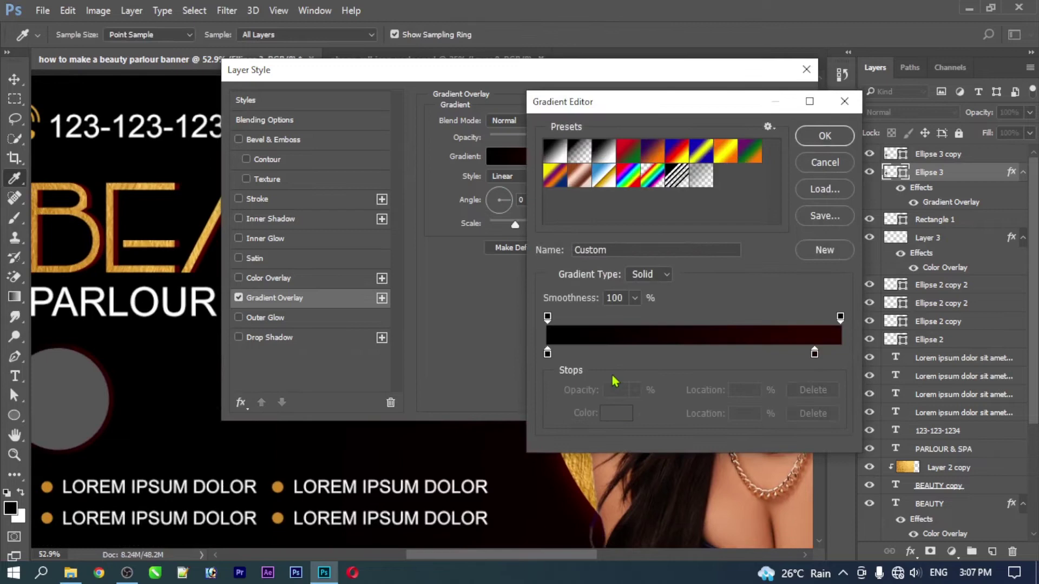
double_click(548, 353)
left_click(589, 464)
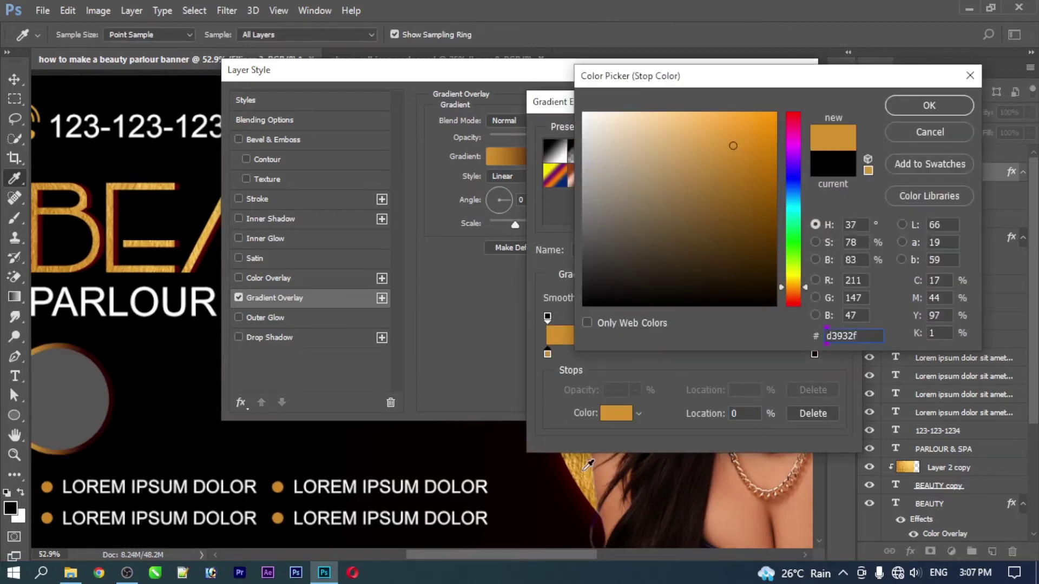
left_click(589, 463)
key("Return")
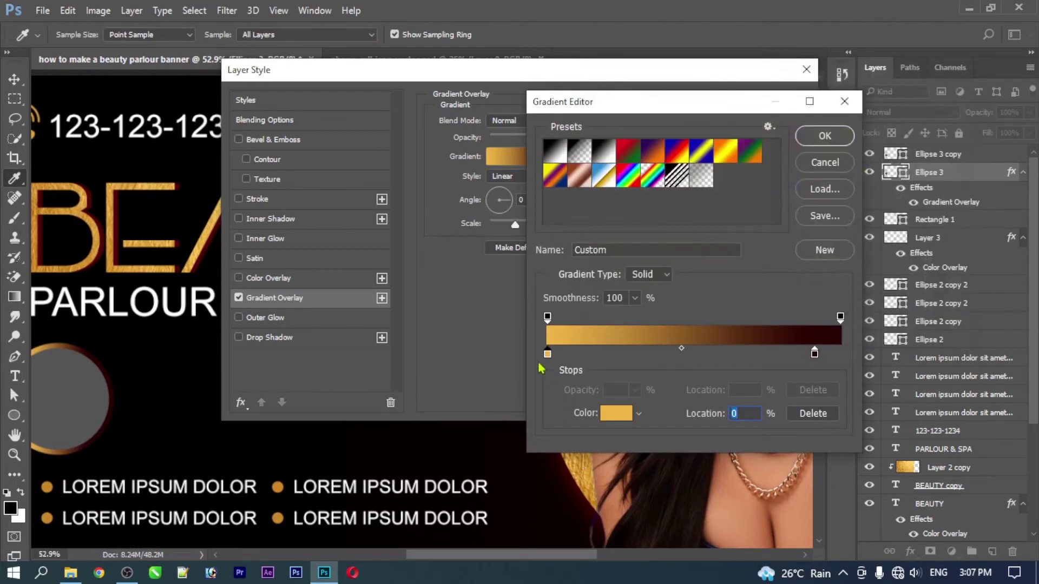
- Add a gold stop about 24% along and give the left stop a darker gold
left_click_drag(548, 353, 617, 352)
left_click(545, 354)
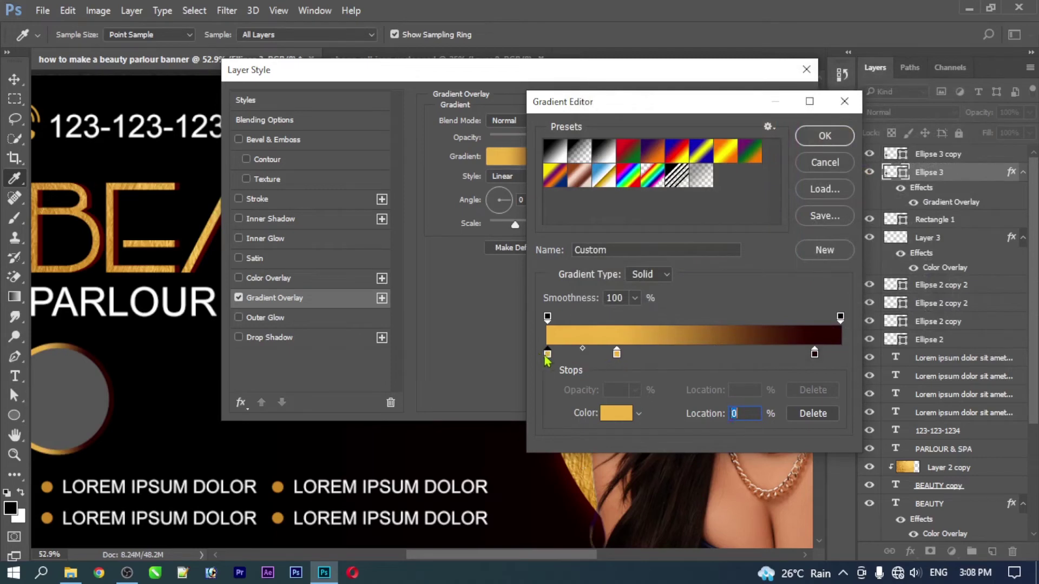
left_click(616, 413)
left_click(584, 459)
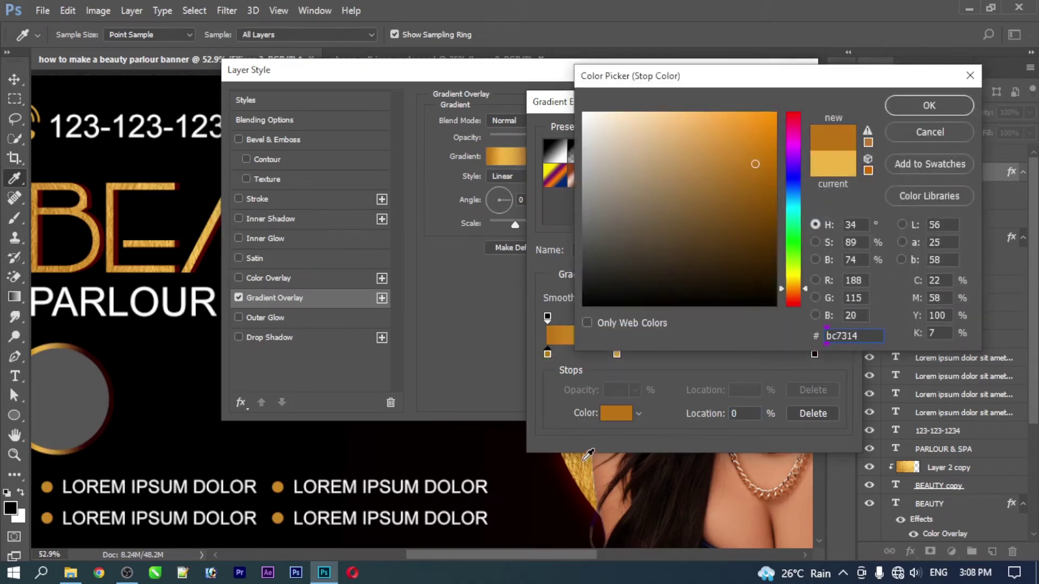
key("Return")
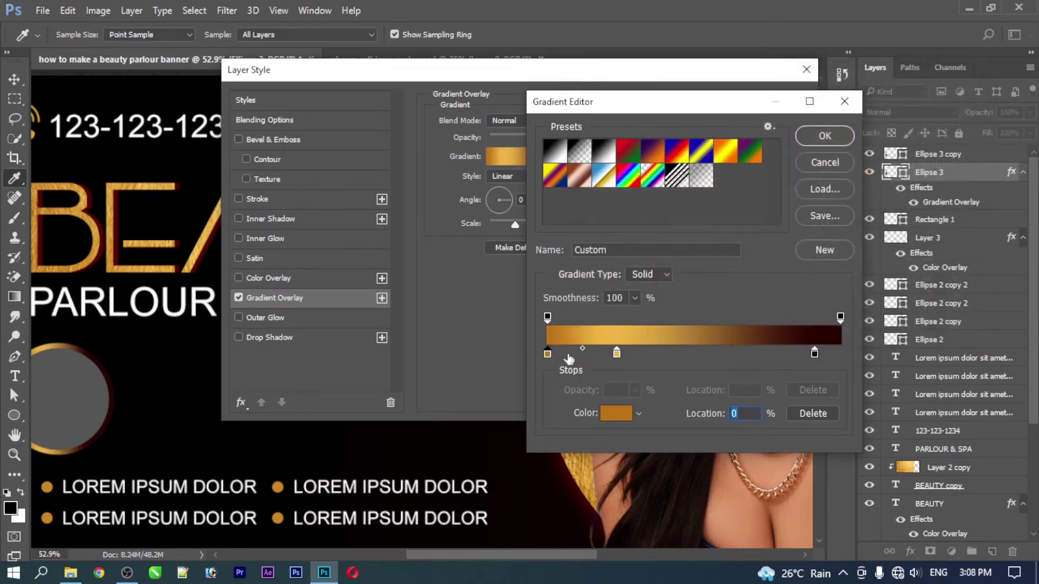
- Rearrange the gold stops at about 49%, 71% and the right end, and accept the gradient
left_click(707, 356)
left_click_drag(815, 354, 811, 297)
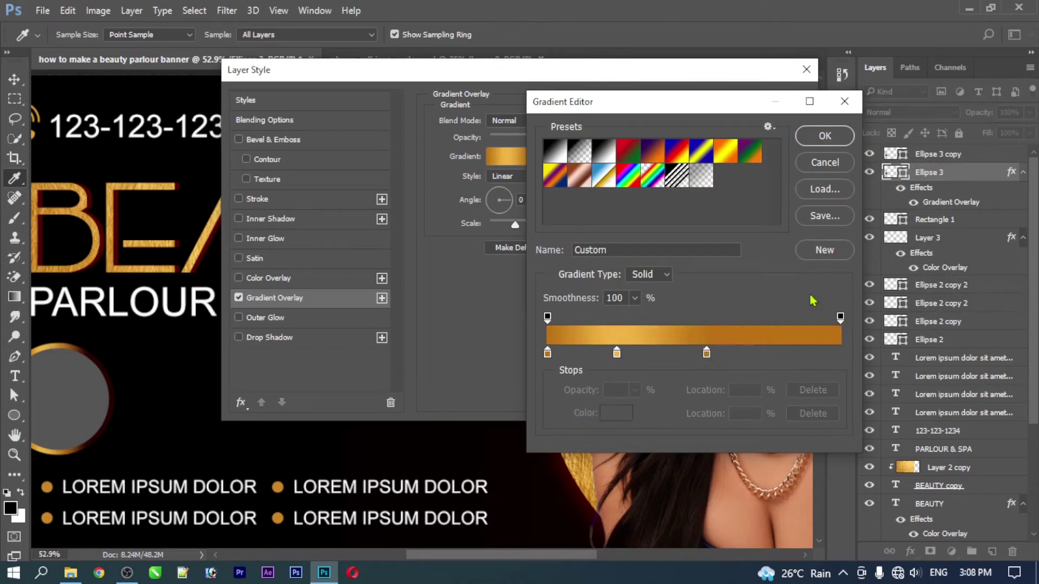
left_click_drag(707, 354, 840, 354)
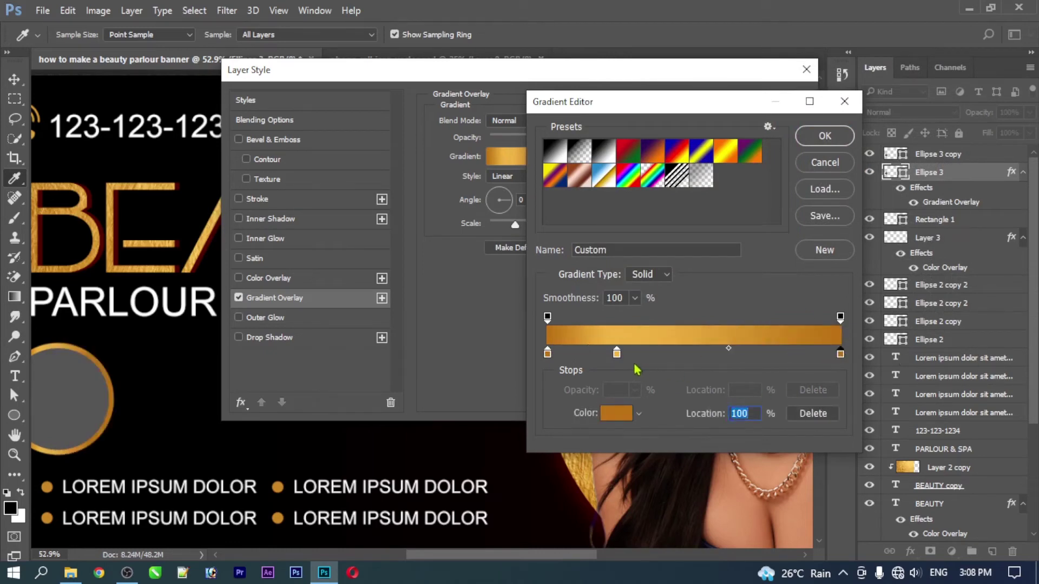
left_click(617, 354)
left_click(756, 354)
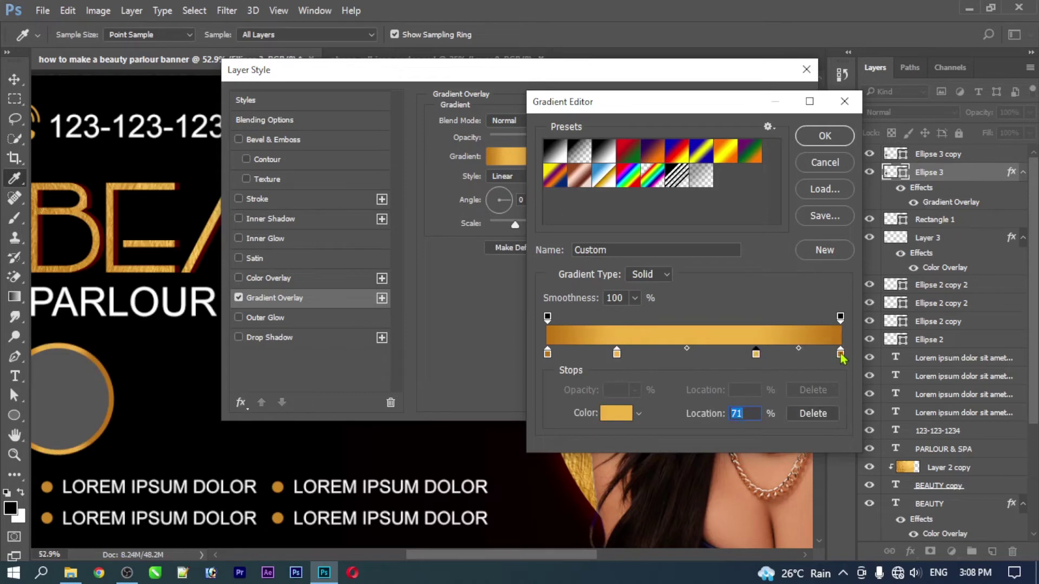
left_click(840, 355)
left_click(696, 354)
double_click(696, 354)
key("Return")
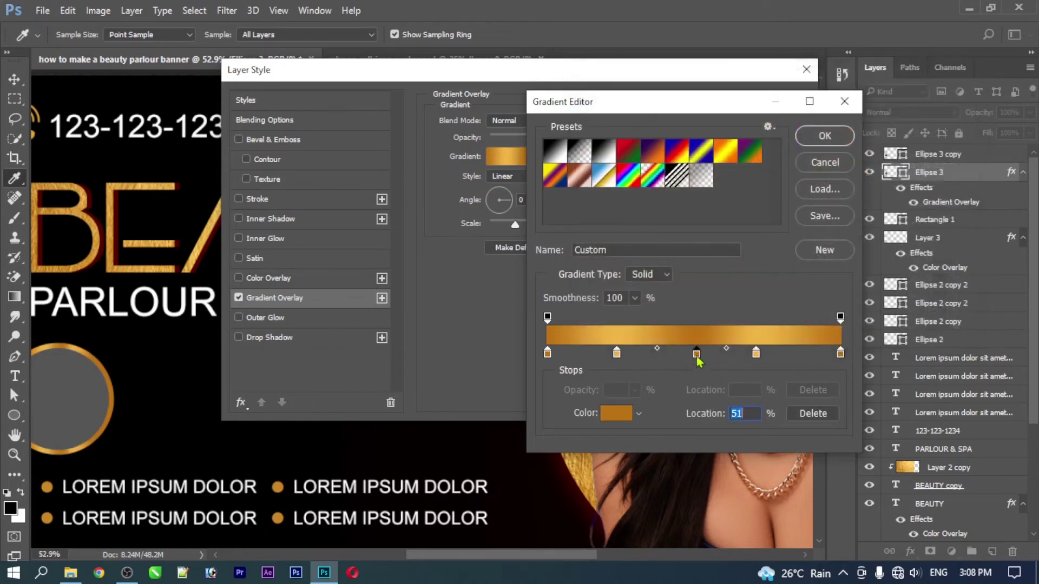
left_click_drag(697, 355, 691, 354)
key("Return")
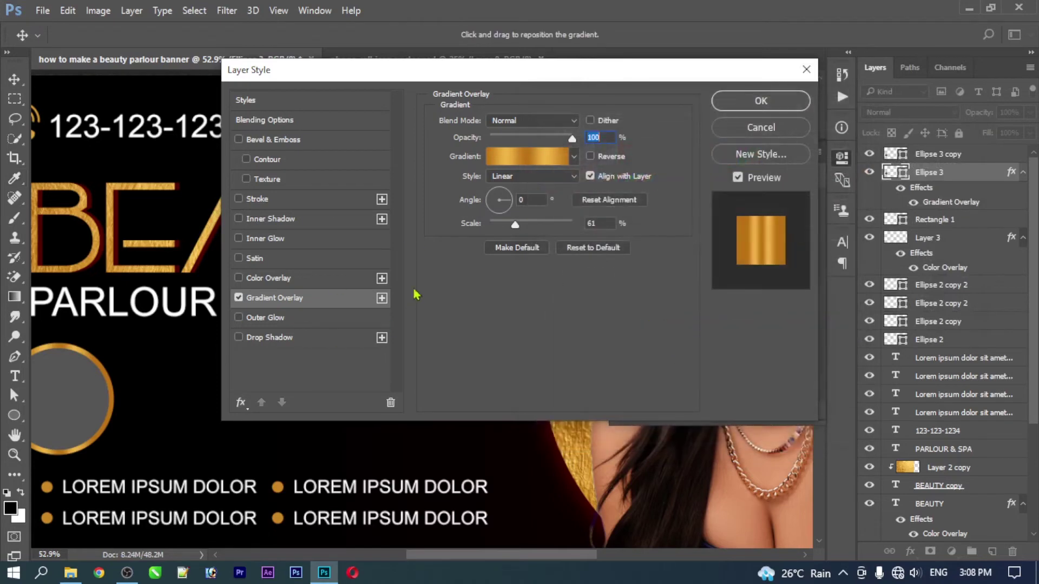
- Raise the gradient overlay scale from 82 to 100%
left_click_drag(520, 227, 529, 227)
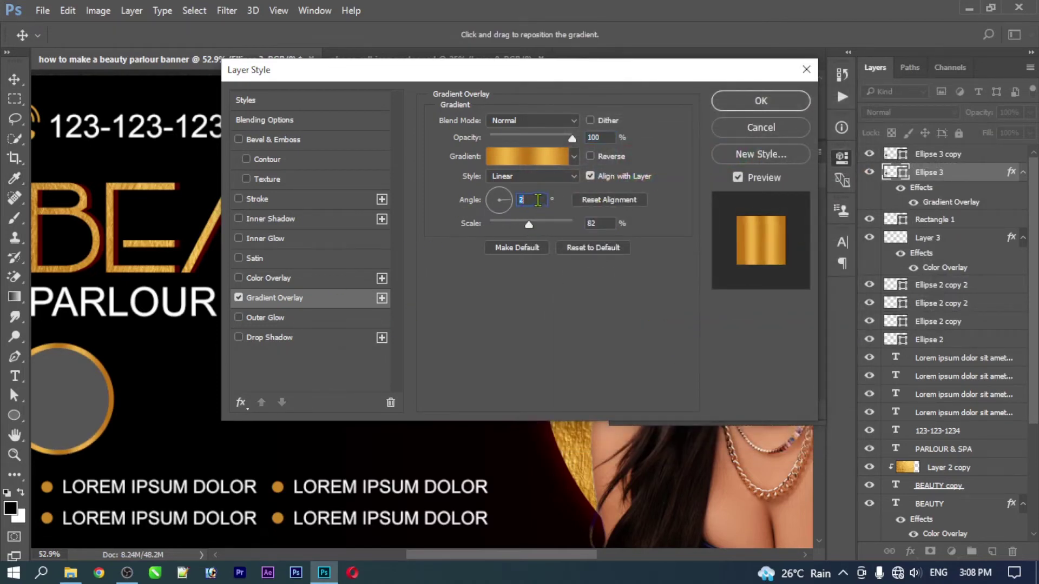
scroll(539, 201, "down", 20)
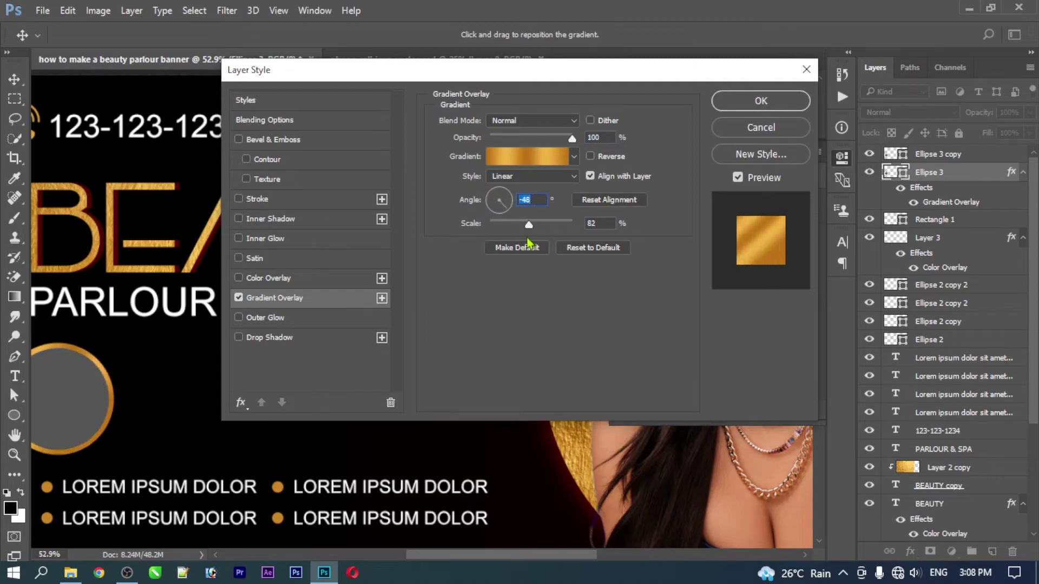
left_click_drag(528, 225, 540, 227)
- Apply the gradient overlay and select both the grey circle and its gold ring
key("Return")
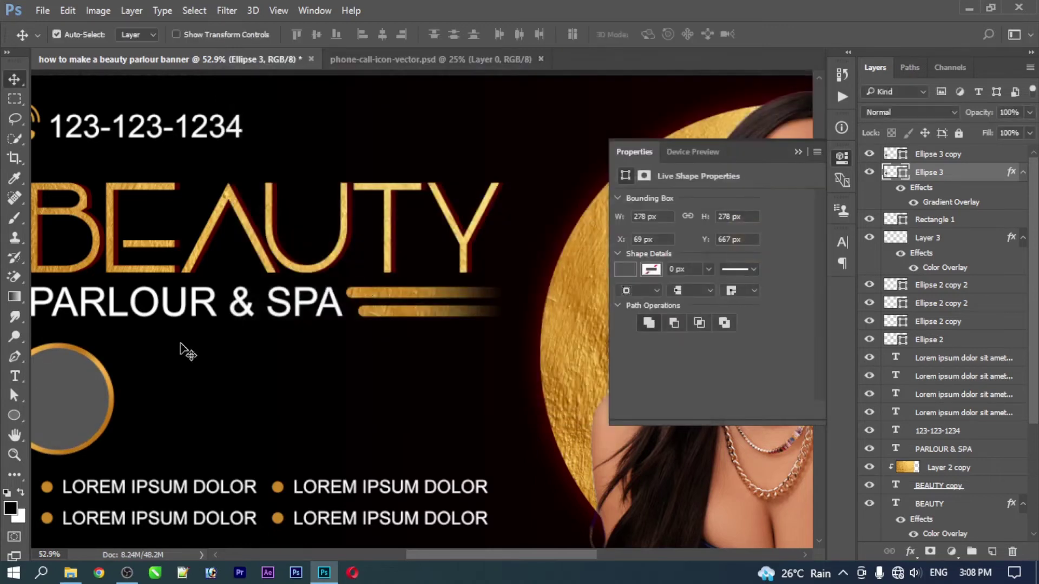
scroll(254, 357, "down", 2, "alt")
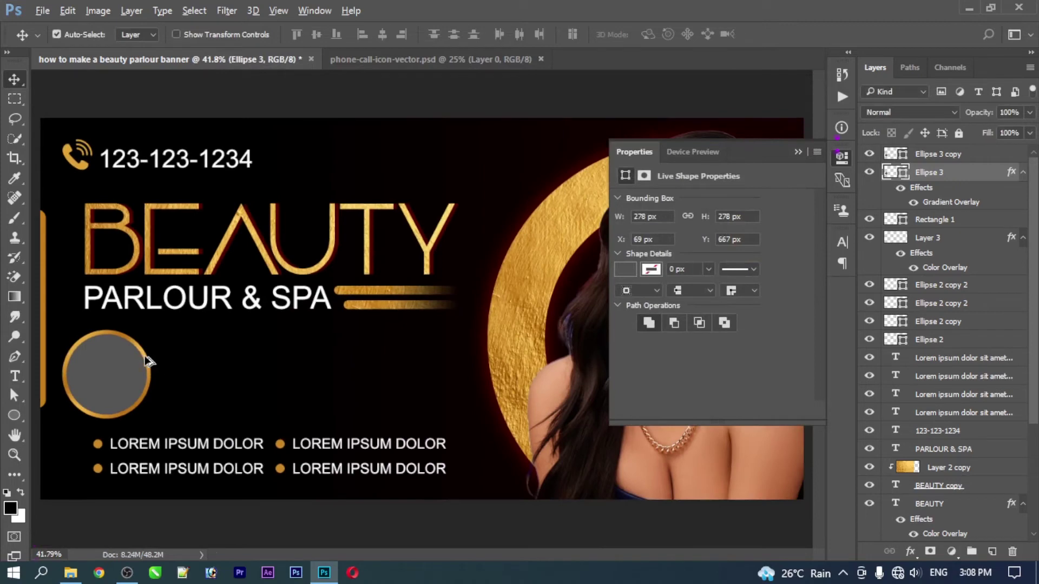
left_click(120, 366)
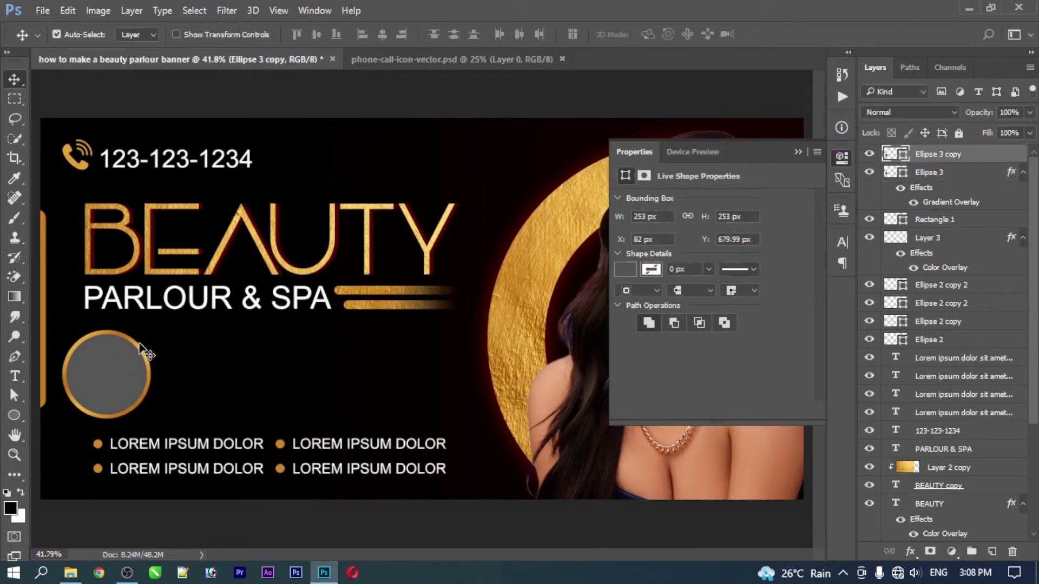
left_click(139, 355, "shift")
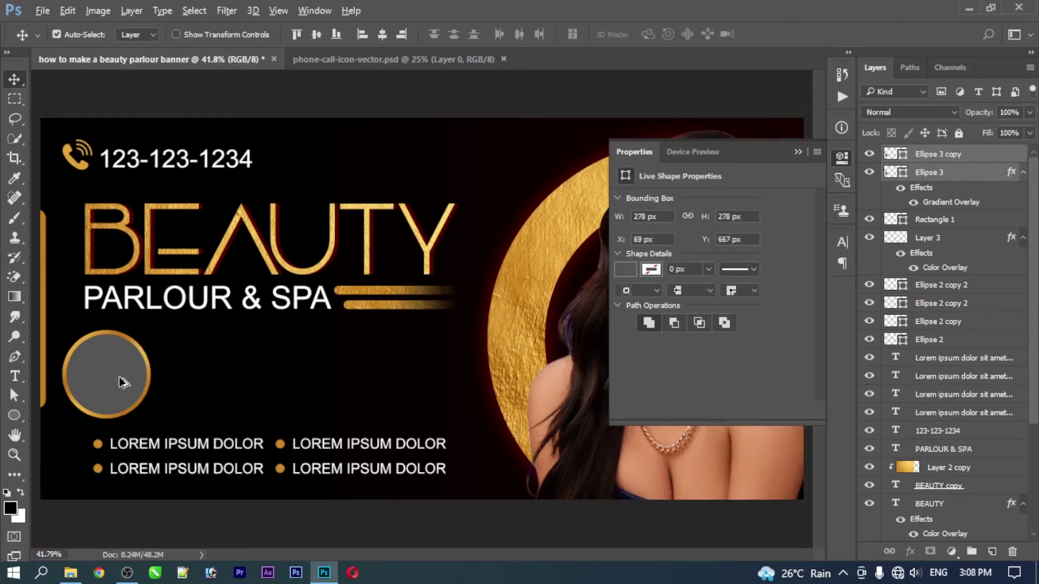
- Alt-drag three copies of the ringed circle to the right, forming an evenly spaced row
left_click_drag(119, 377, 212, 373)
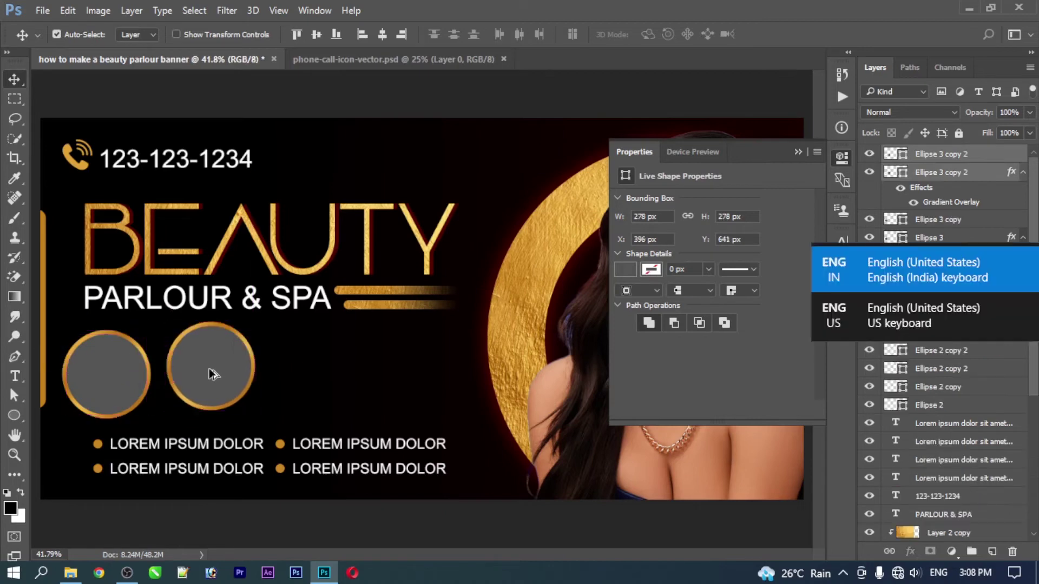
key("ctrl+z")
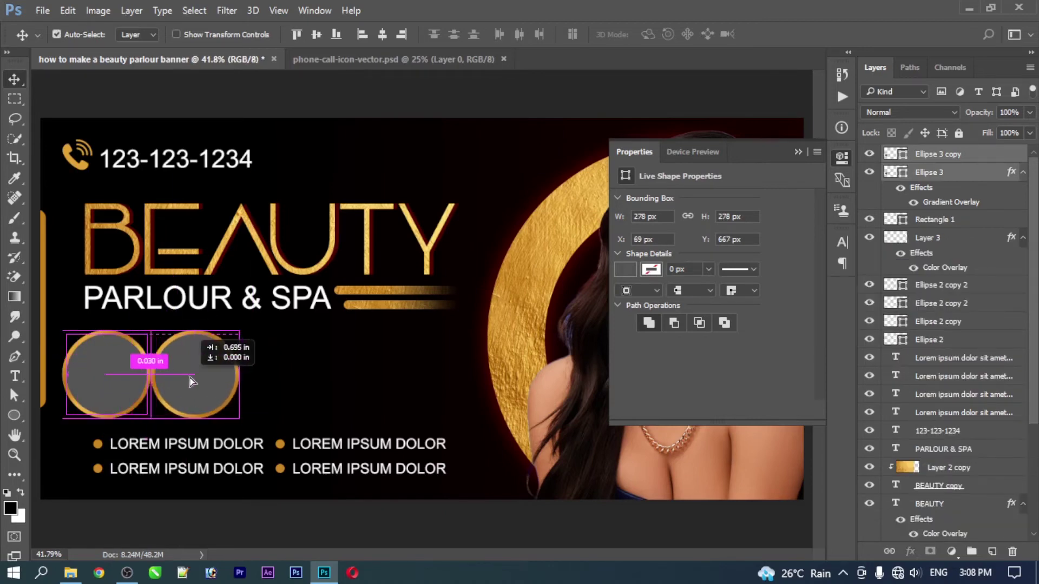
mouse_move(101, 377)
left_mouse_down()
mouse_move(333, 384)
mouse_move(321, 389)
mouse_move(429, 363)
left_mouse_up()
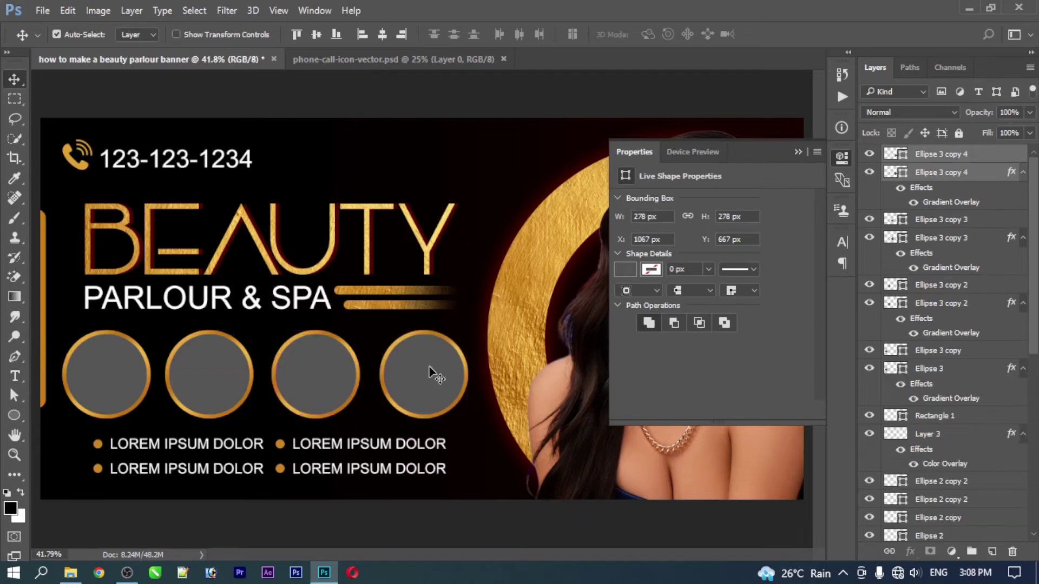
mouse_move(103, 373)
left_mouse_down()
mouse_move(223, 390)
mouse_move(240, 378)
left_mouse_up()
left_click_drag(317, 383, 310, 379)
- Move the fourth circle to even out its gap from its neighbour
left_click(392, 377)
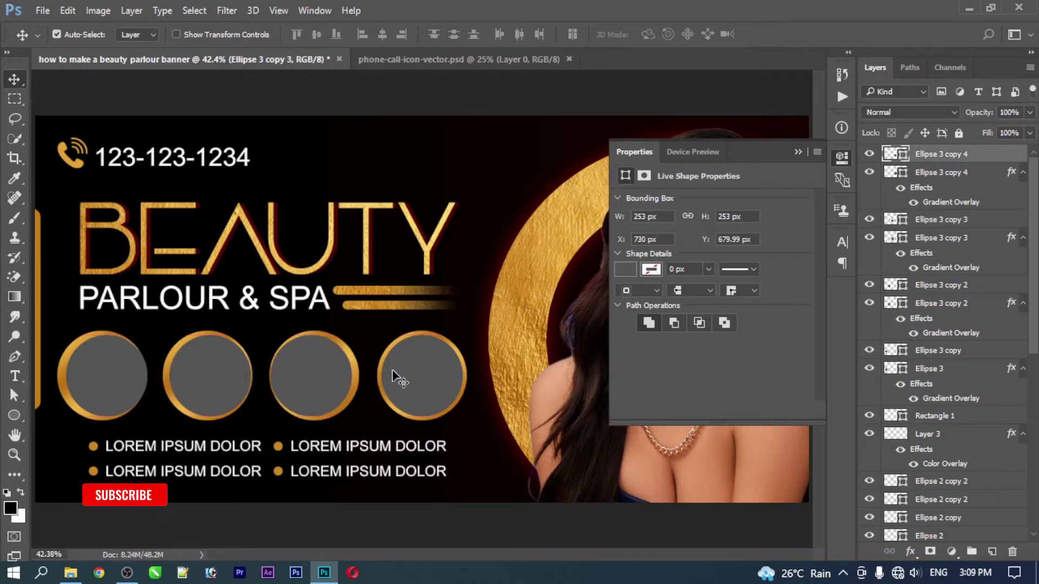
left_click_drag(393, 377, 397, 381)
scroll(473, 364, "up", 5)
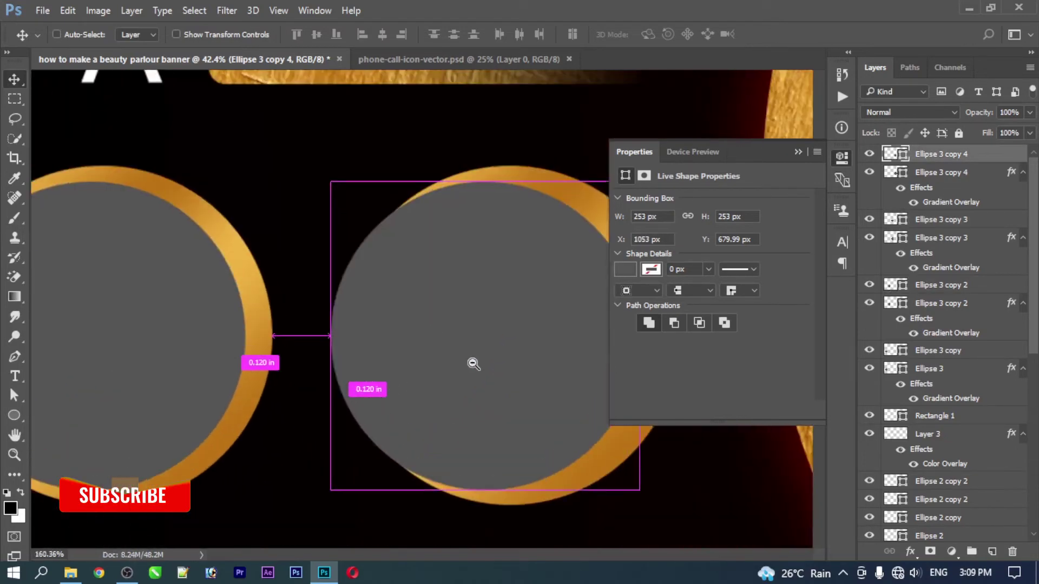
scroll(474, 364, "down", 5)
scroll(413, 396, "down", 2)
scroll(395, 395, "up", 2)
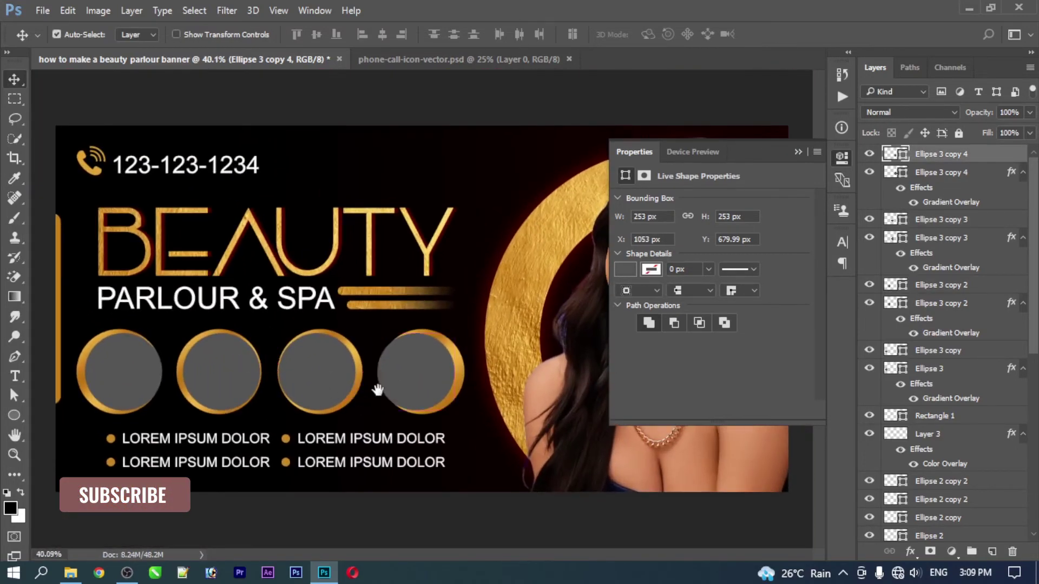
scroll(378, 390, "up", 2)
mouse_move(378, 390)
left_mouse_down()
mouse_move(452, 374)
mouse_move(456, 386)
left_mouse_up()
- Check each of the four circles' X positions in Properties
left_click(279, 375)
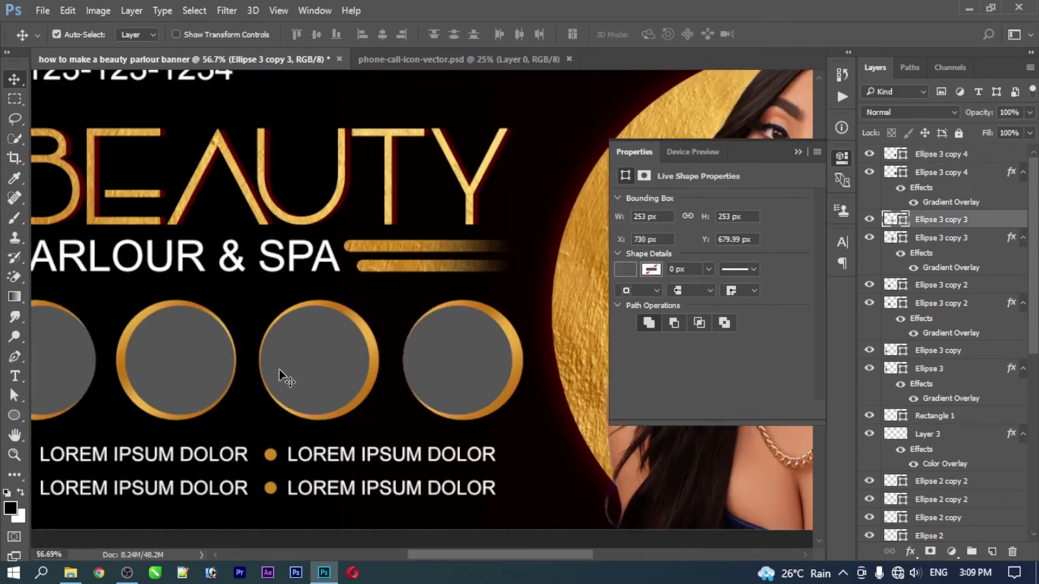
left_click(168, 373)
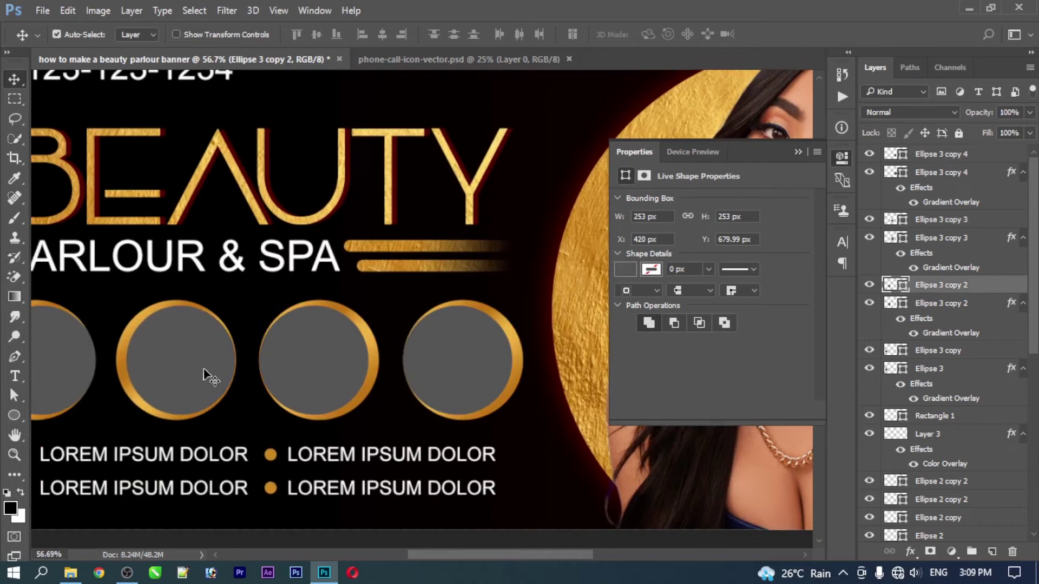
left_click(70, 375)
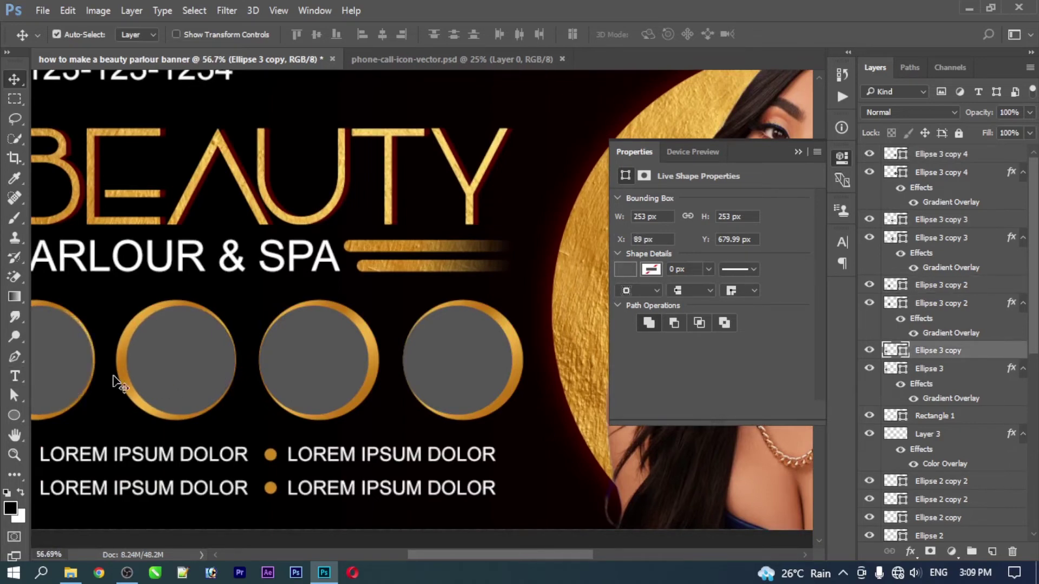
left_click(148, 359)
left_click(338, 372)
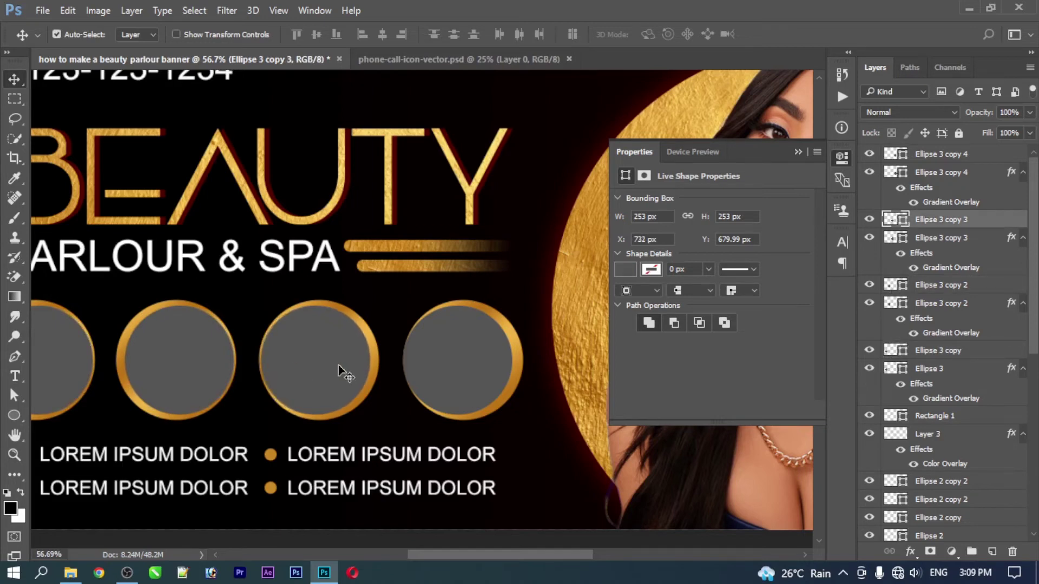
left_click(444, 367)
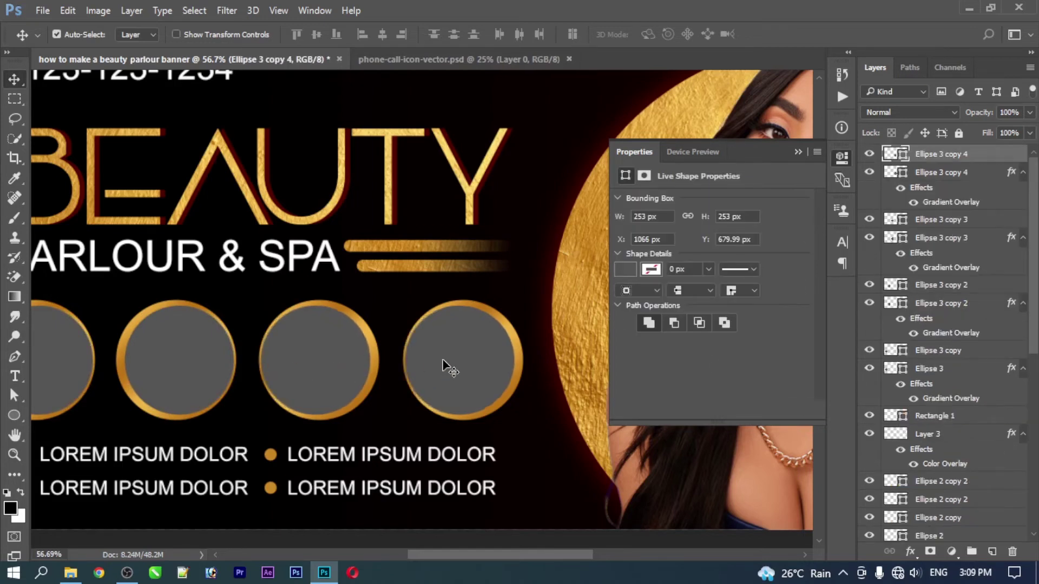
- Collapse the Properties panel and close the phone-call-icon-vector.psd document
scroll(286, 333, "down", 3)
scroll(440, 354, "down", 2)
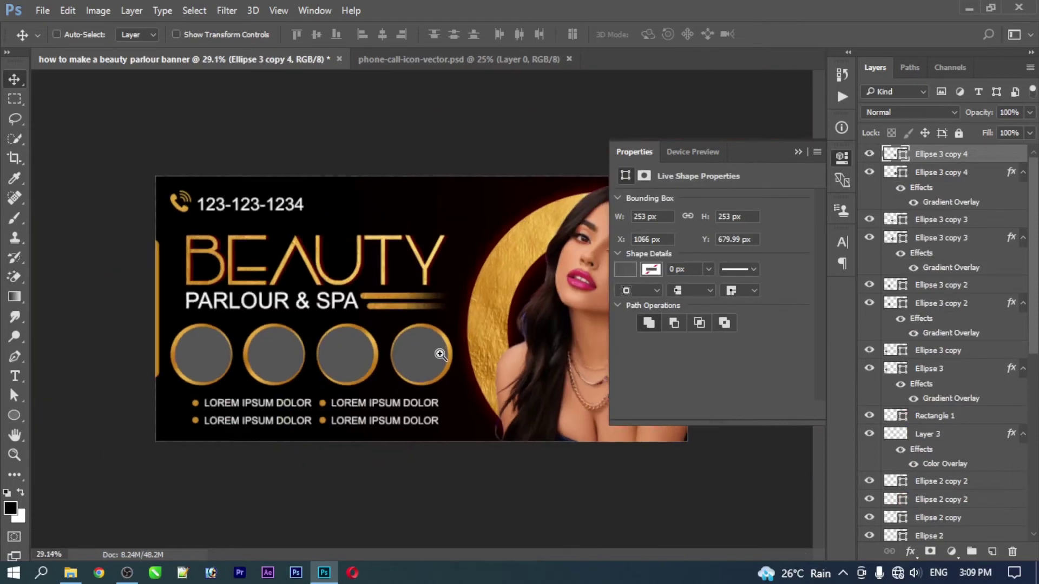
left_click(634, 165)
left_click(569, 59)
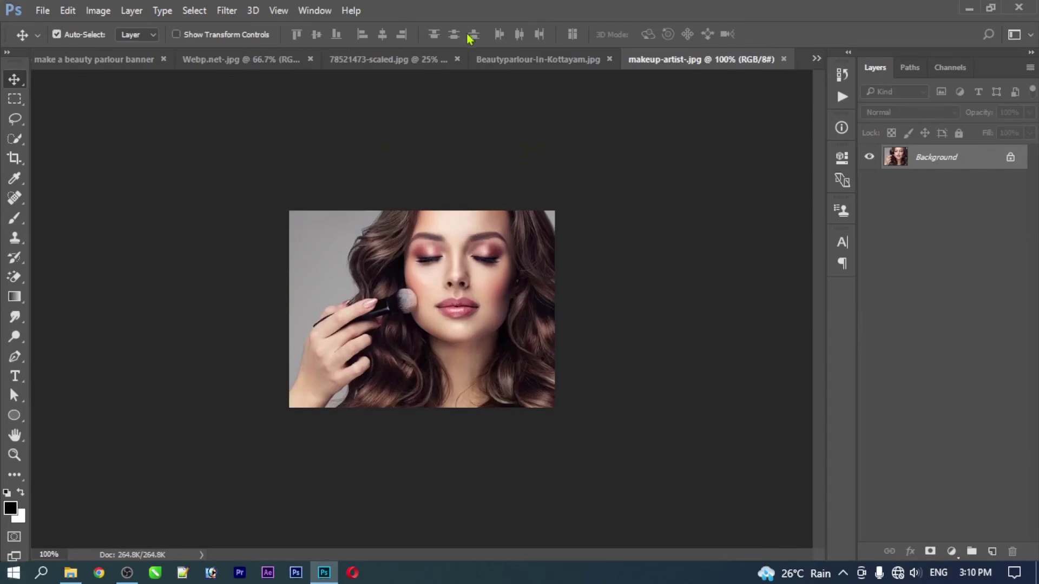
- Float the makeup, massage, pedicure and nails photos into their own windows
left_click_drag(676, 60, 638, 133)
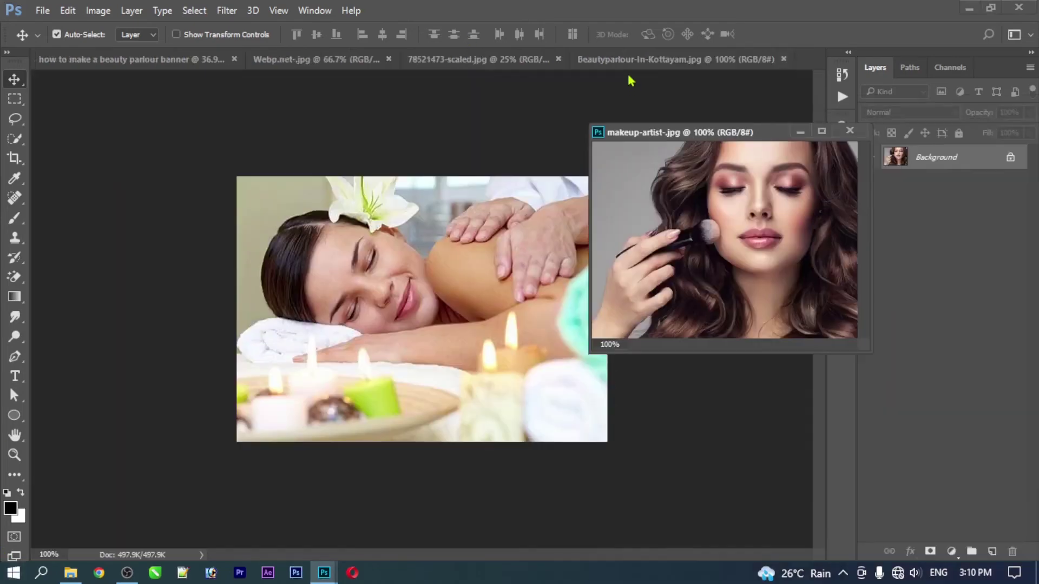
left_click_drag(538, 59, 628, 98)
left_click_drag(389, 59, 589, 93)
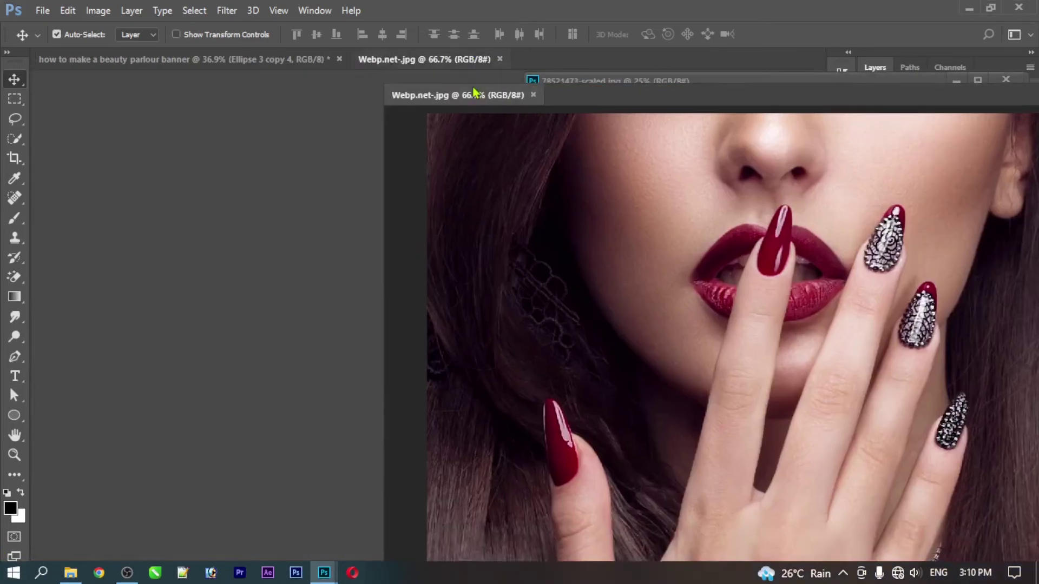
left_click_drag(509, 79, 411, 89)
- Drag the nails, pedicure, massage and makeup photos onto the banner, closing each source window
left_click_drag(528, 279, 291, 329)
key("ctrl+w")
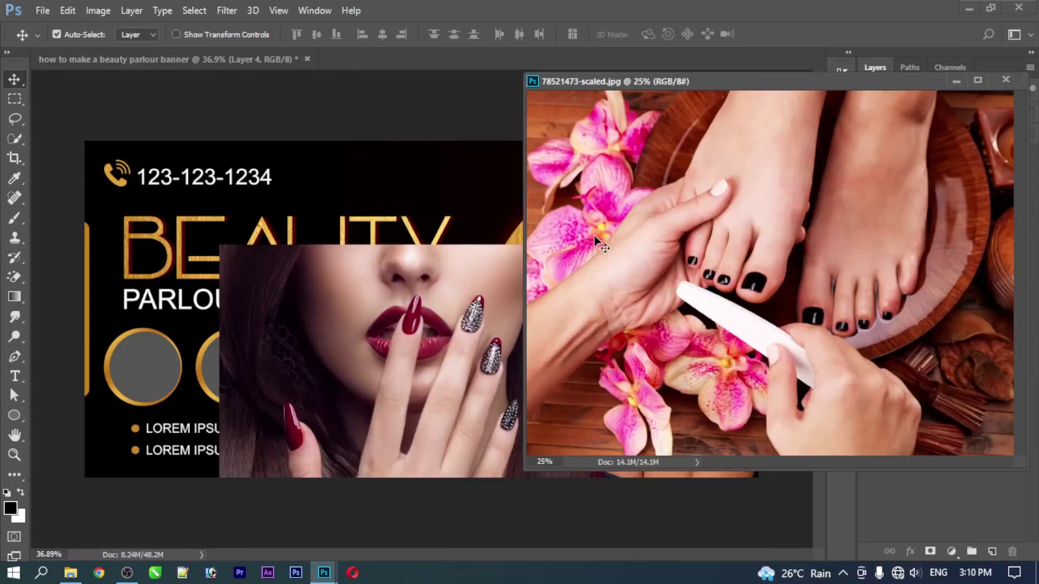
left_click_drag(594, 236, 517, 254)
key("ctrl+w")
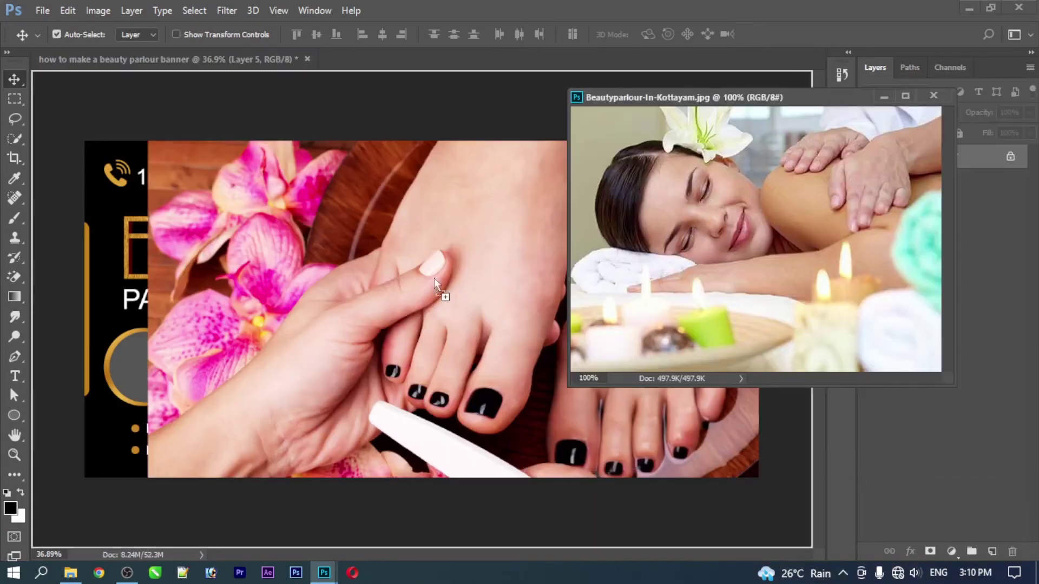
left_click_drag(687, 216, 434, 278)
key("ctrl+w")
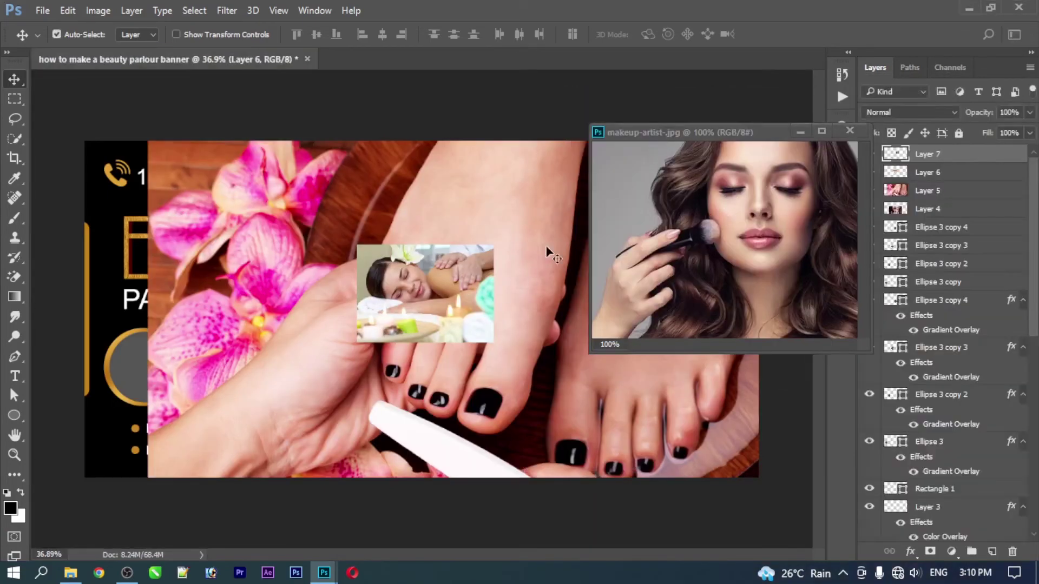
left_click_drag(714, 211, 500, 288)
key("ctrl+t")
key("Return")
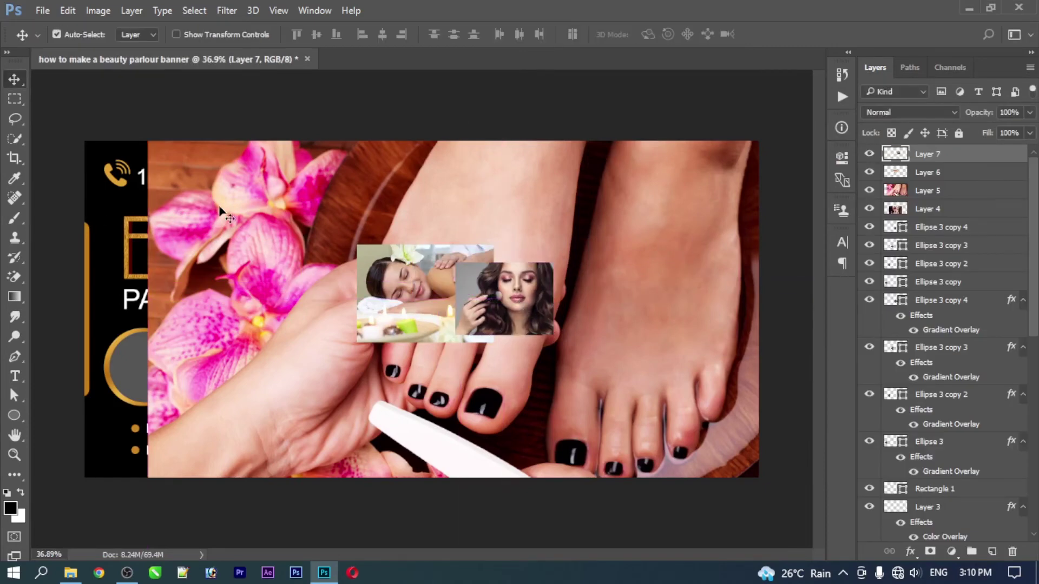
- Shrink the pedicure photo and move it to the top left
key("ctrl+t")
left_click_drag(85, 142, 485, 436)
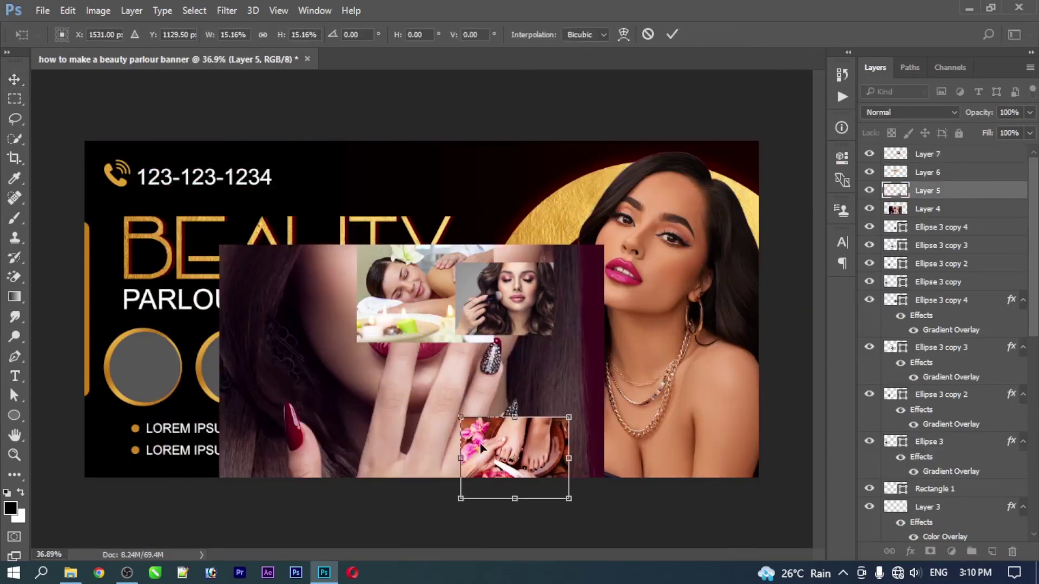
left_click_drag(536, 471, 267, 280)
key("Return")
- Move the massage photo lower right and shrink the nails photo to a small box
left_click_drag(431, 295, 486, 358)
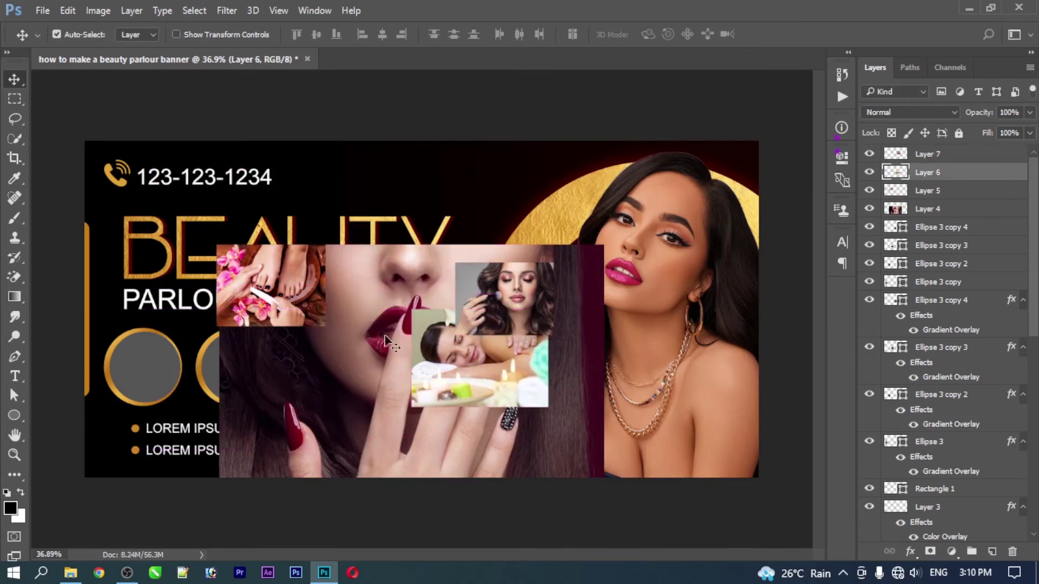
left_click_drag(379, 405, 379, 433)
key("ctrl+t")
mouse_move(603, 274)
left_mouse_down()
mouse_move(486, 323)
mouse_move(157, 301)
left_mouse_up()
key("Return")
left_click(124, 371)
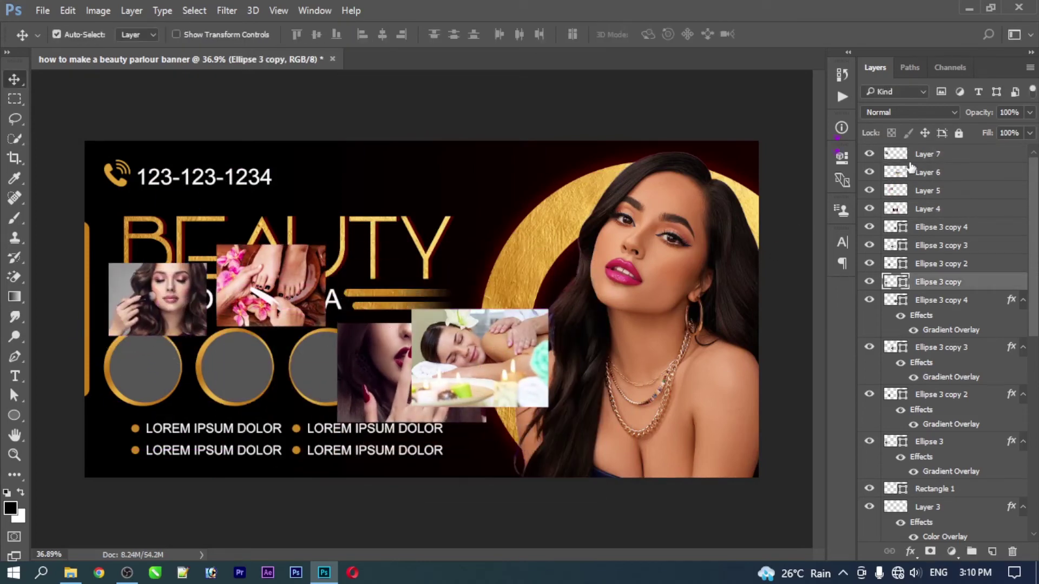
- Stack the makeup, massage, pedicure and nails photos above their circles and clip each inside
left_click_drag(912, 154, 920, 273)
left_click_drag(924, 157, 922, 238)
left_click_drag(924, 154, 927, 198)
left_click(940, 163, "alt")
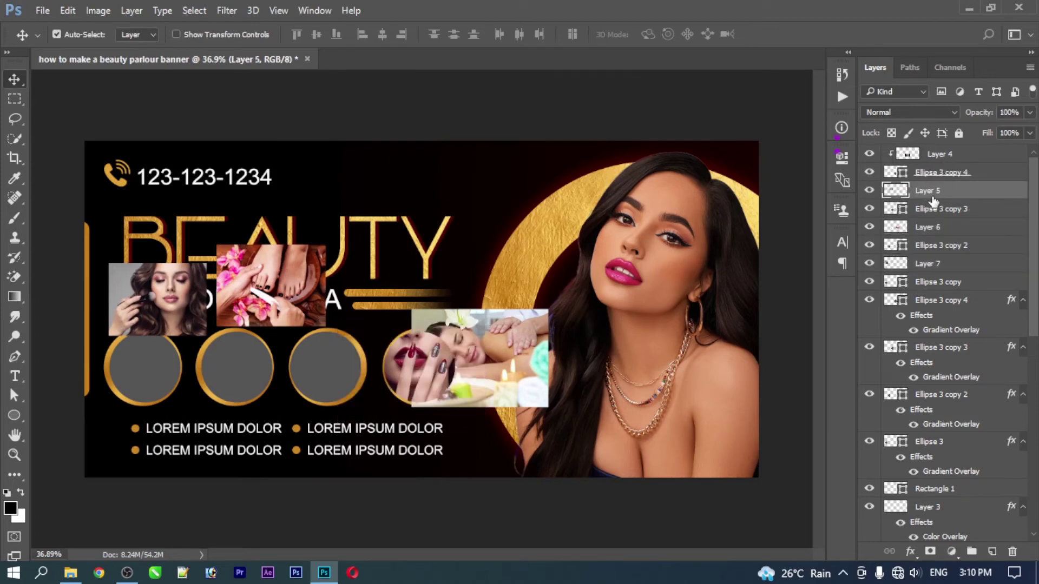
left_click(934, 199, "alt")
left_click(932, 231, "alt")
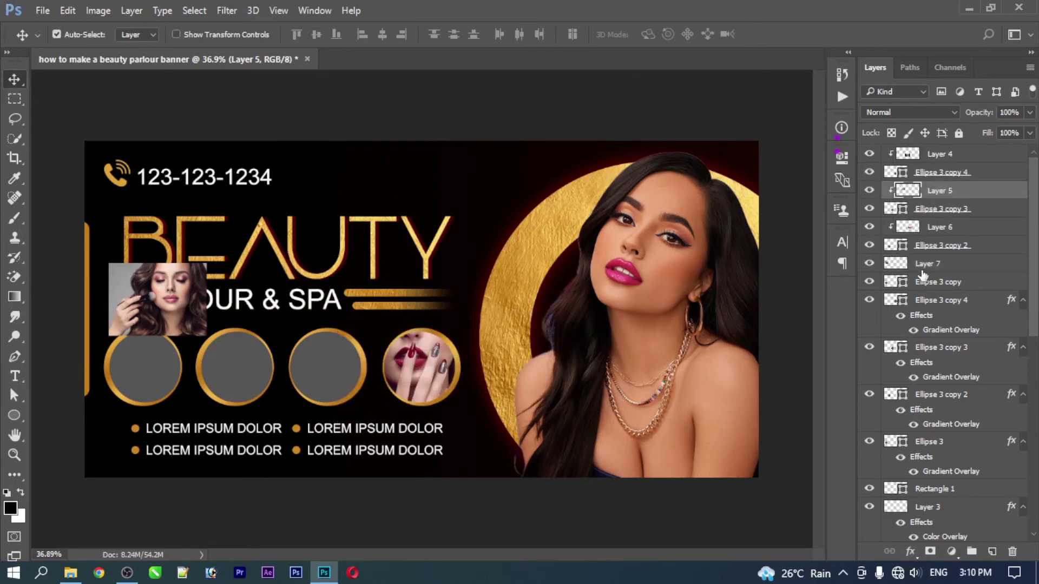
left_click(926, 272, "alt")
- Scale the lips-and-nails photo to fit the fourth circle and nudge it into place
left_click(951, 158)
key("ctrl+t")
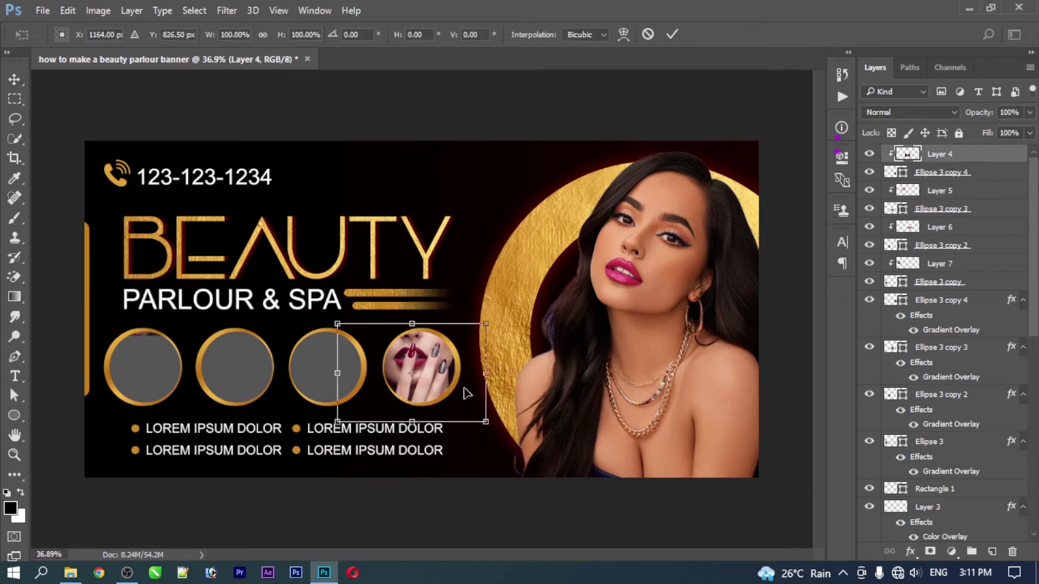
left_click_drag(486, 325, 482, 326)
left_click_drag(337, 422, 361, 407)
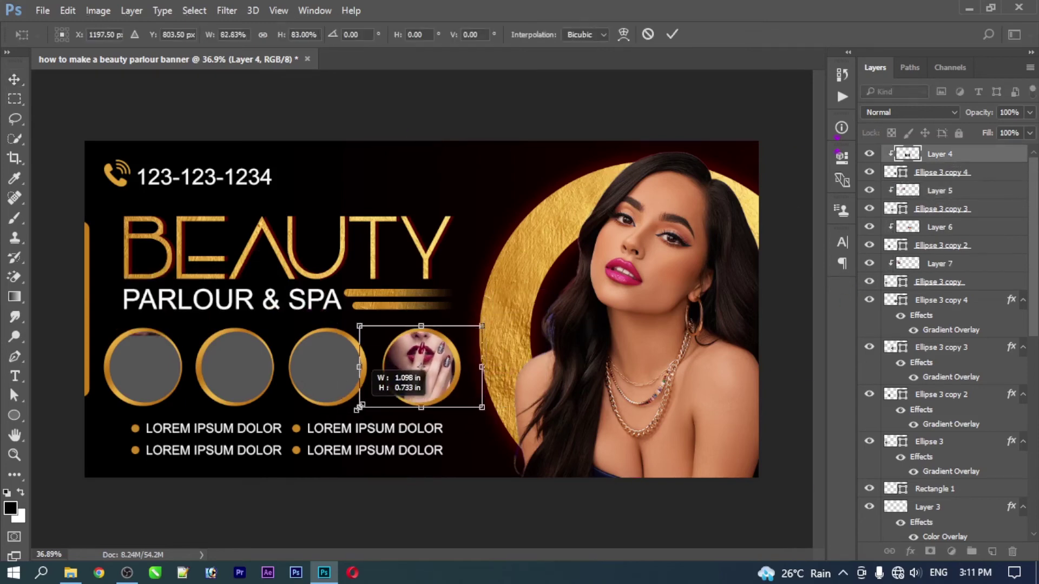
key("Return")
left_click_drag(573, 397, 533, 375)
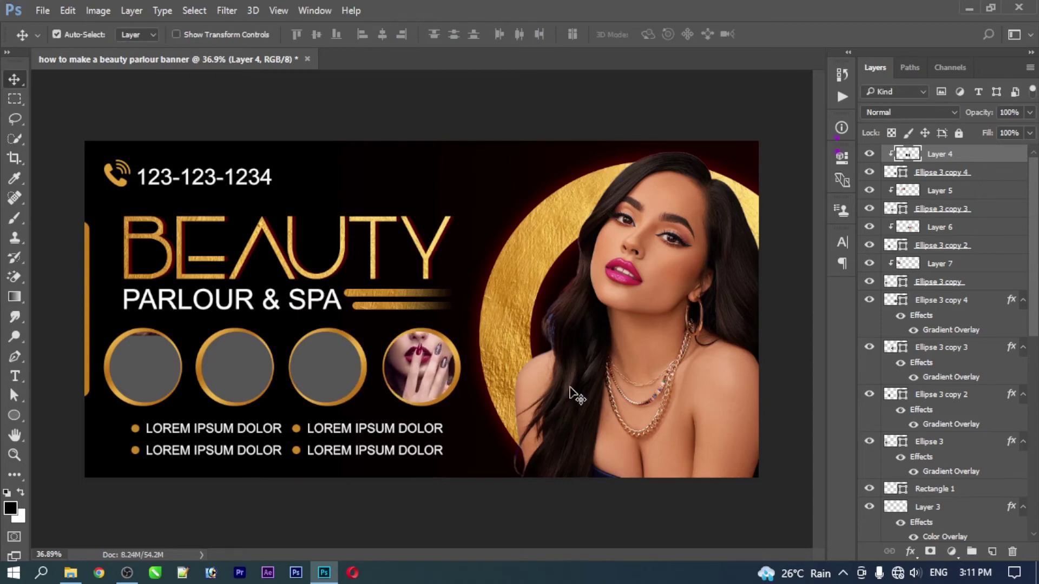
- Move the foot care photo into the third circle
left_click(947, 187)
key("ctrl+t")
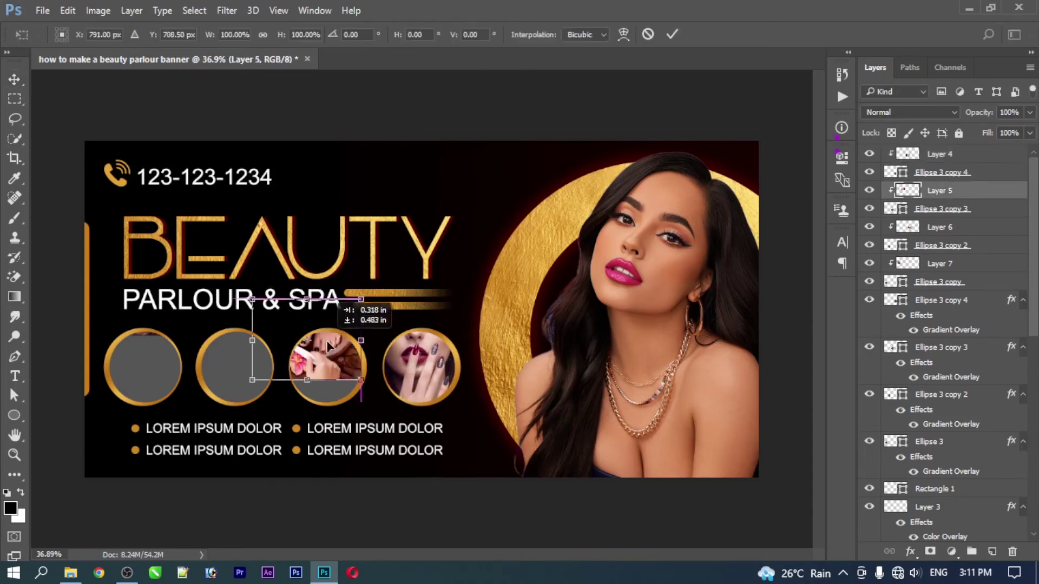
left_click_drag(284, 346, 338, 374)
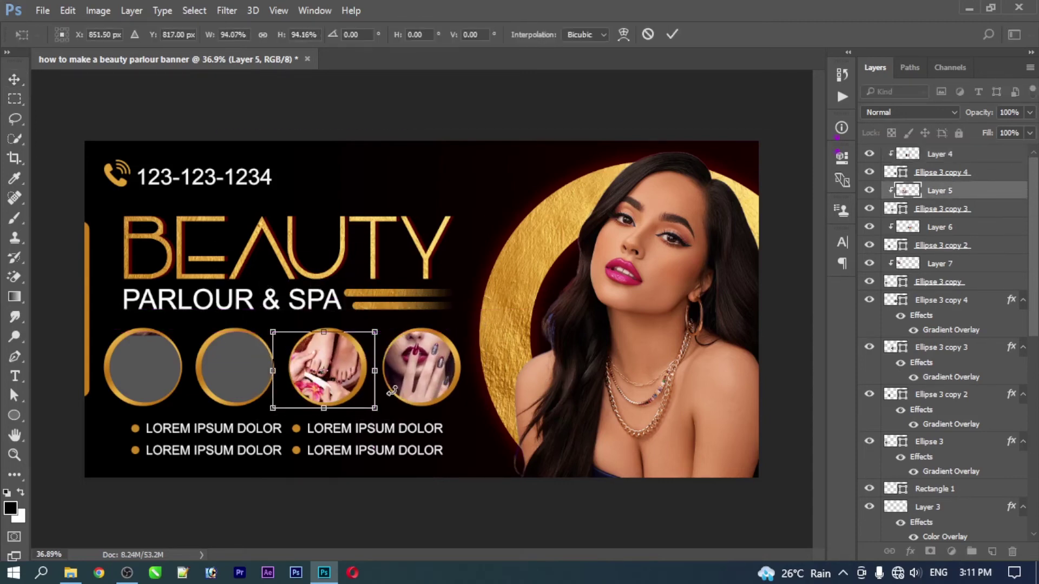
key("Return")
- Move the spa massage photo into the second circle and shrink it slightly to fit
left_click(940, 227)
key("ctrl+t")
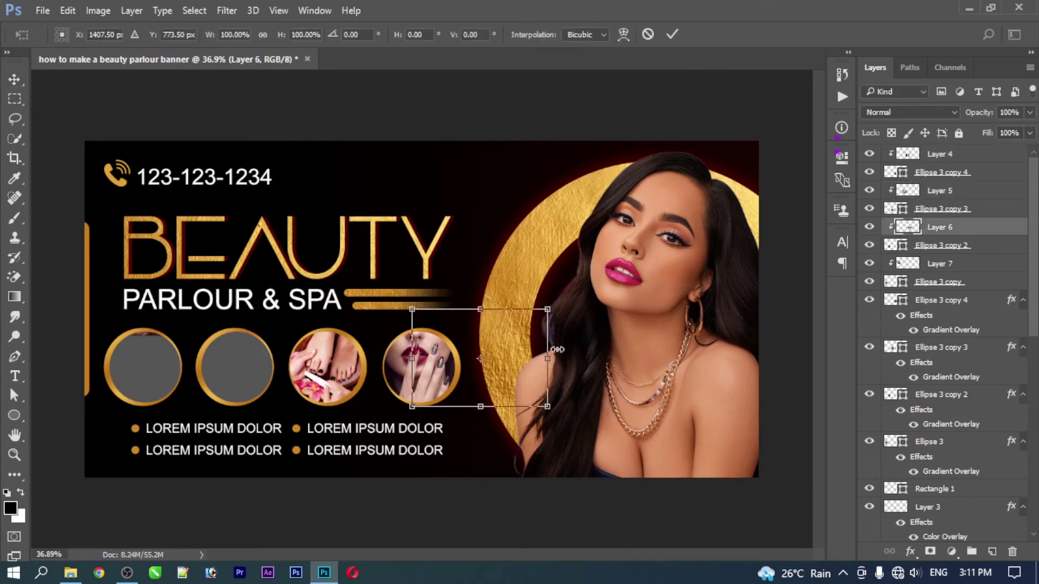
left_click_drag(512, 374, 254, 390)
left_click_drag(158, 425, 169, 420)
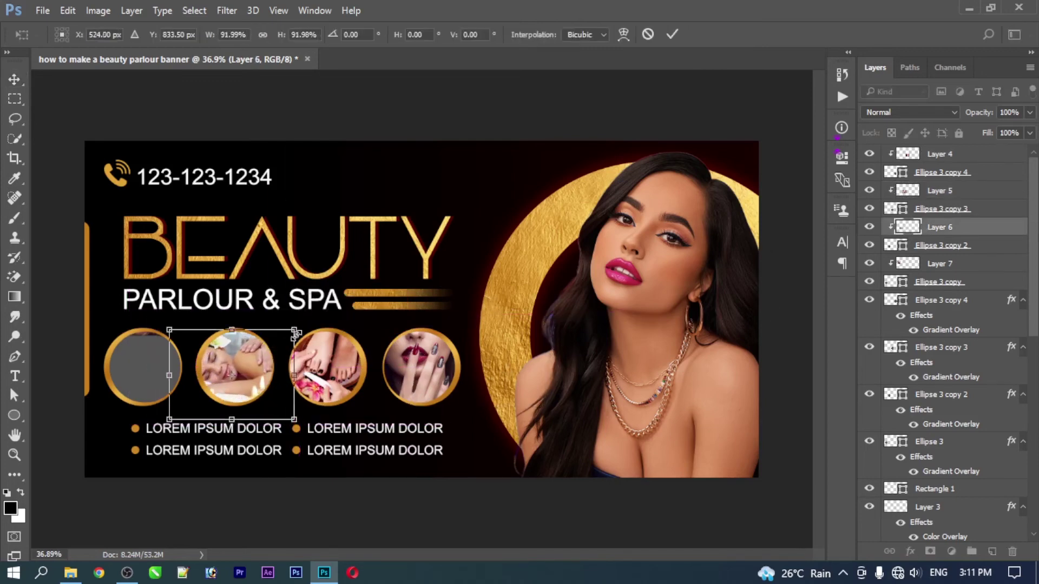
left_click_drag(289, 418, 282, 411)
key("Return")
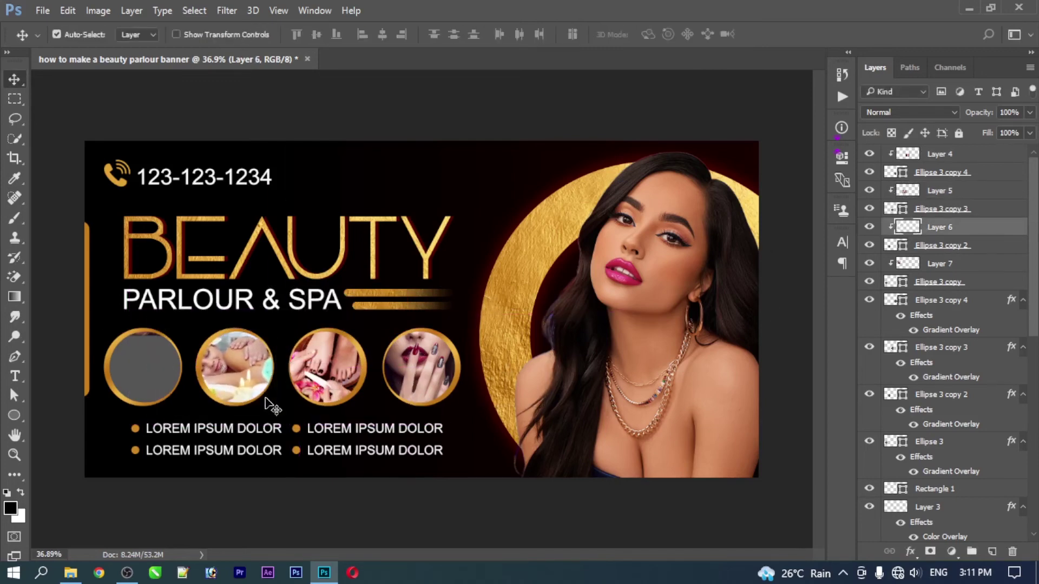
- Move the woman portrait into the first circle, nudging it slightly down
left_click(940, 264)
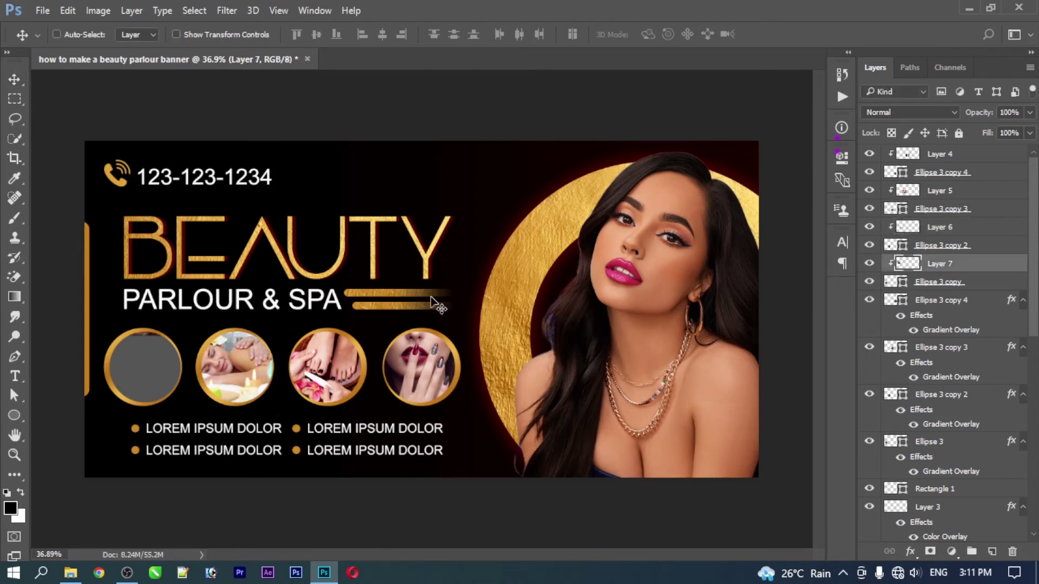
key("ctrl+t")
left_click_drag(433, 296, 149, 385)
key("Down")
key("Down")
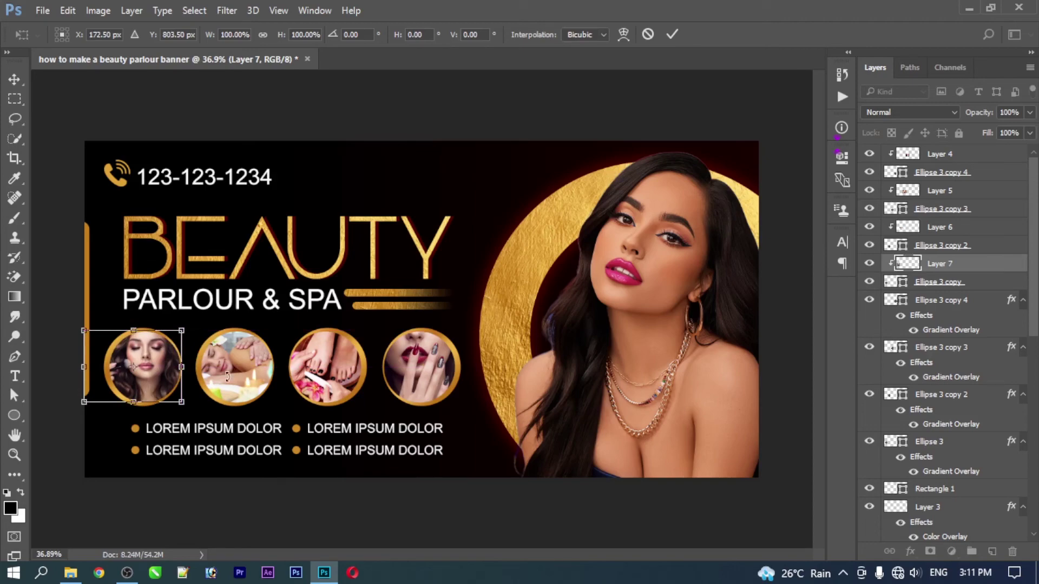
key("Return")
- Bring the LEAVES artwork into the banner, flip it horizontally and position it along the top edge
scroll(437, 269, "down", 3)
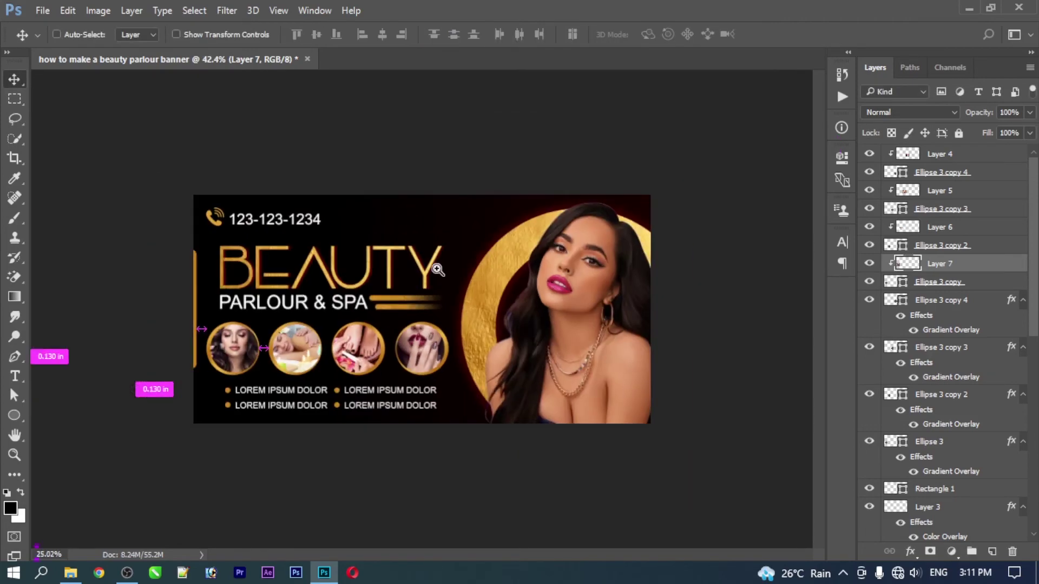
scroll(438, 269, "up", 3)
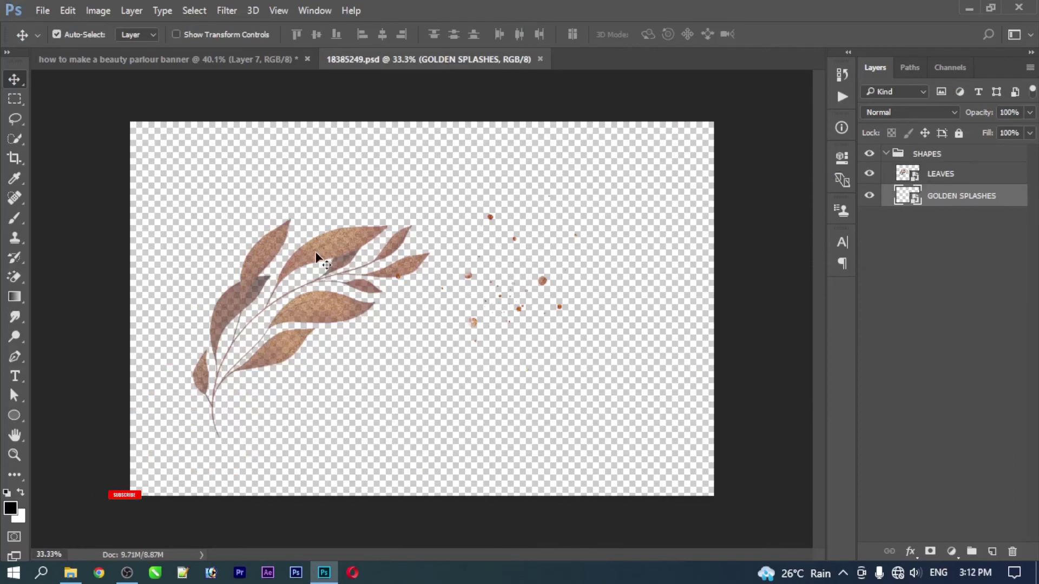
mouse_move(323, 257)
left_mouse_down()
mouse_move(260, 69)
mouse_move(479, 225)
left_mouse_up()
right_click(488, 157)
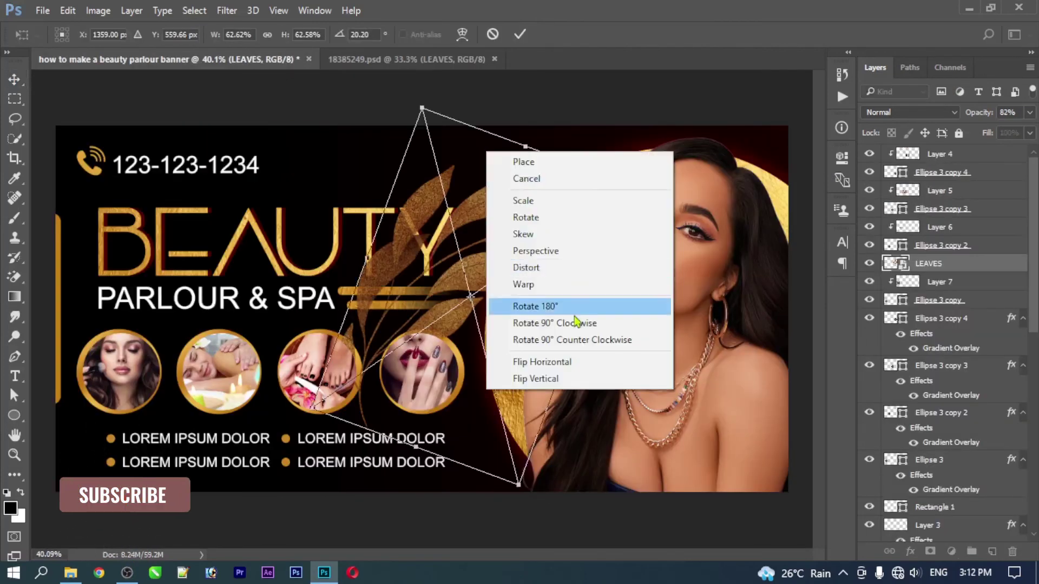
left_click(563, 361)
mouse_move(517, 404)
left_mouse_down()
mouse_move(528, 297)
mouse_move(596, 238)
mouse_move(617, 237)
mouse_move(437, 179)
left_mouse_up()
key("Return")
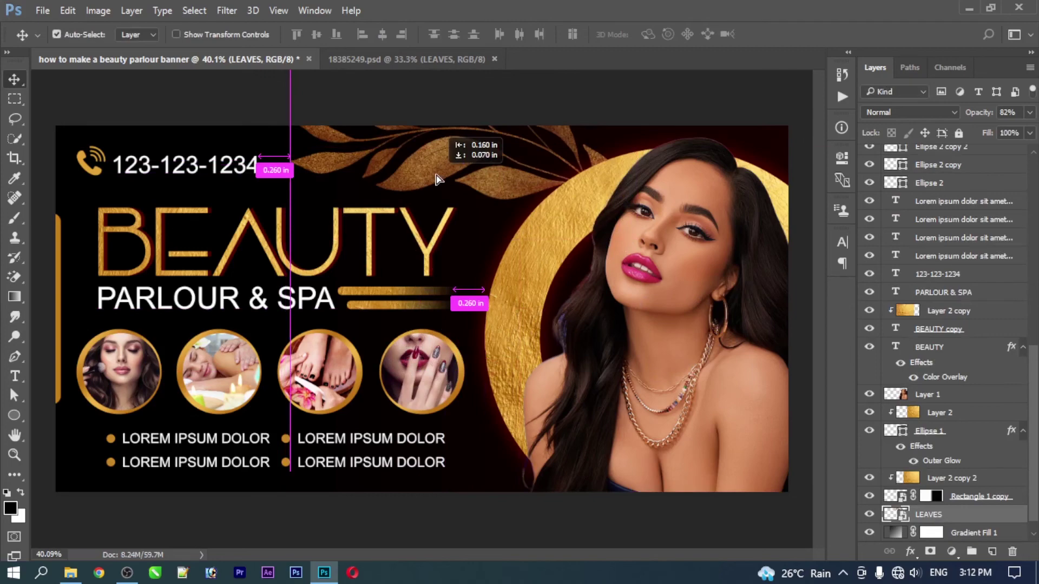
left_click_drag(437, 179, 430, 254)
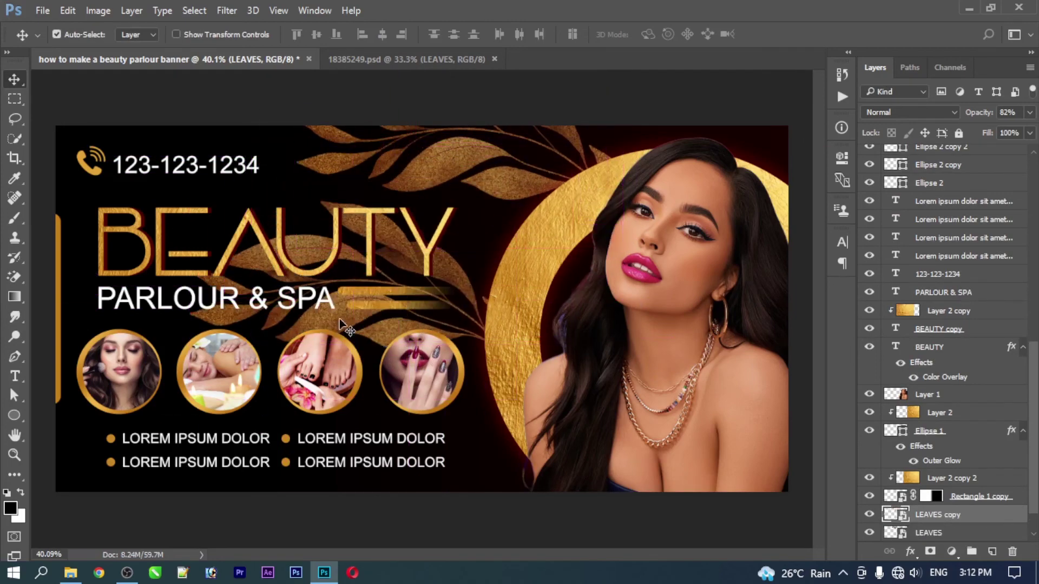
- Shrink a copy of the leaves, tilt it and place it in the bottom-left corner
key("ctrl+t")
left_click_drag(528, 332, 521, 279)
left_click_drag(418, 139, 401, 260)
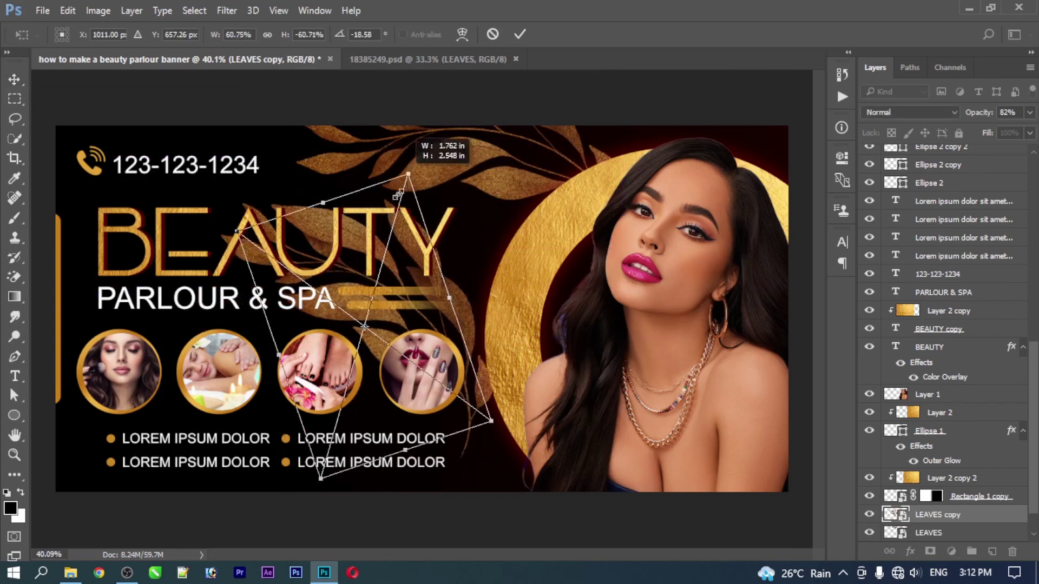
left_click_drag(479, 303, 476, 292)
left_click_drag(380, 320, 85, 480)
mouse_move(163, 477)
left_mouse_down()
mouse_move(176, 482)
mouse_move(172, 507)
mouse_move(165, 494)
left_mouse_up()
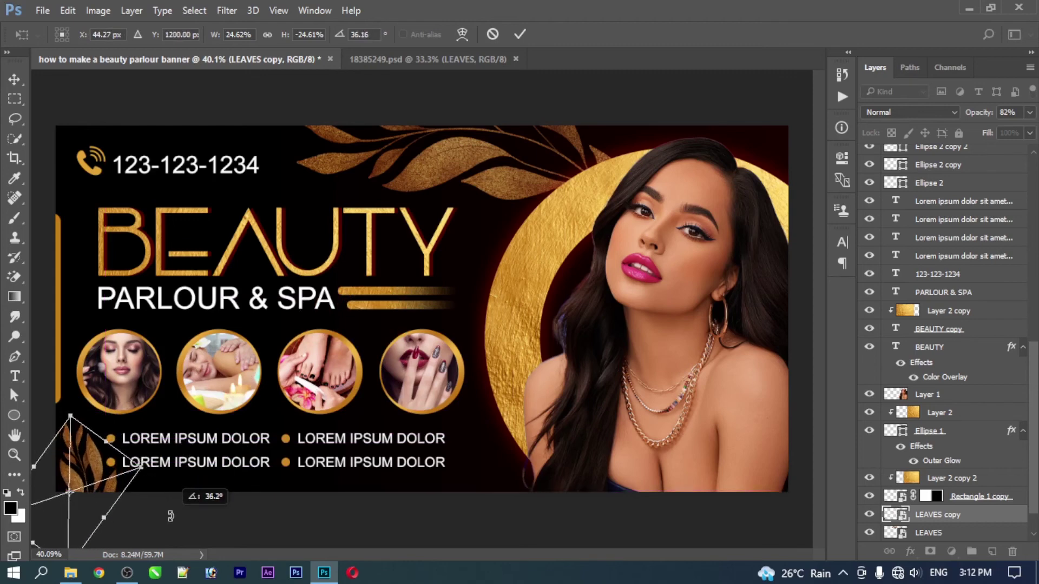
key("Return")
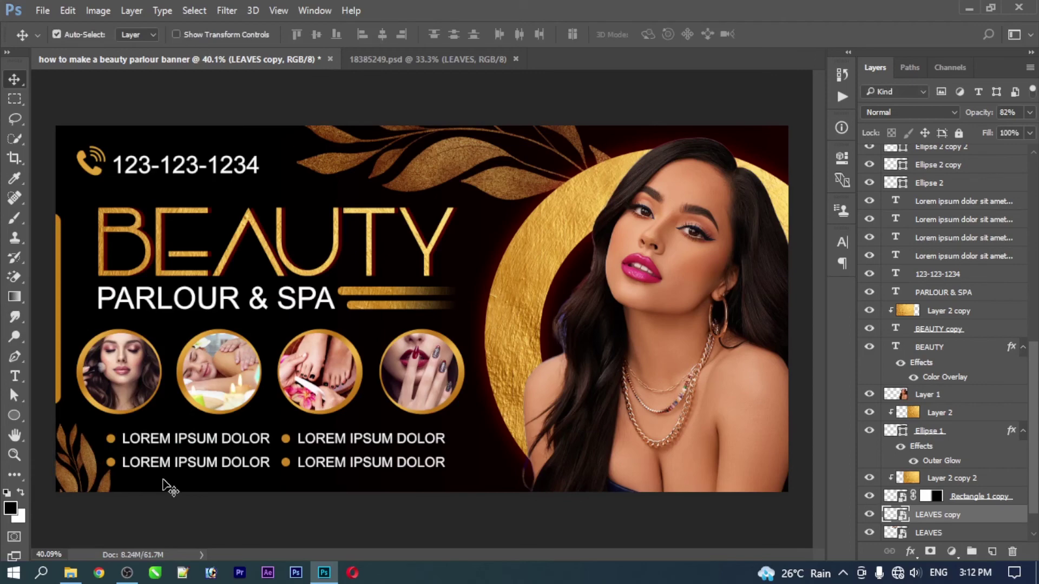
- Drag GOLDEN SPLASHES from 18385249.psd into the banner and position them beside the model
left_click(487, 59)
left_click_drag(472, 283, 433, 412)
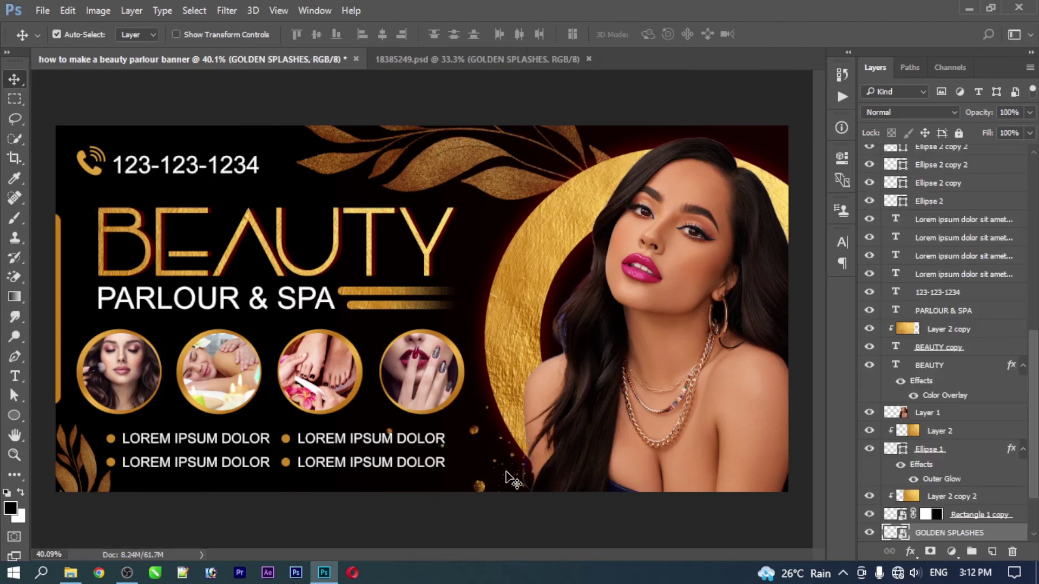
key("ctrl+t")
left_click_drag(517, 491, 498, 465)
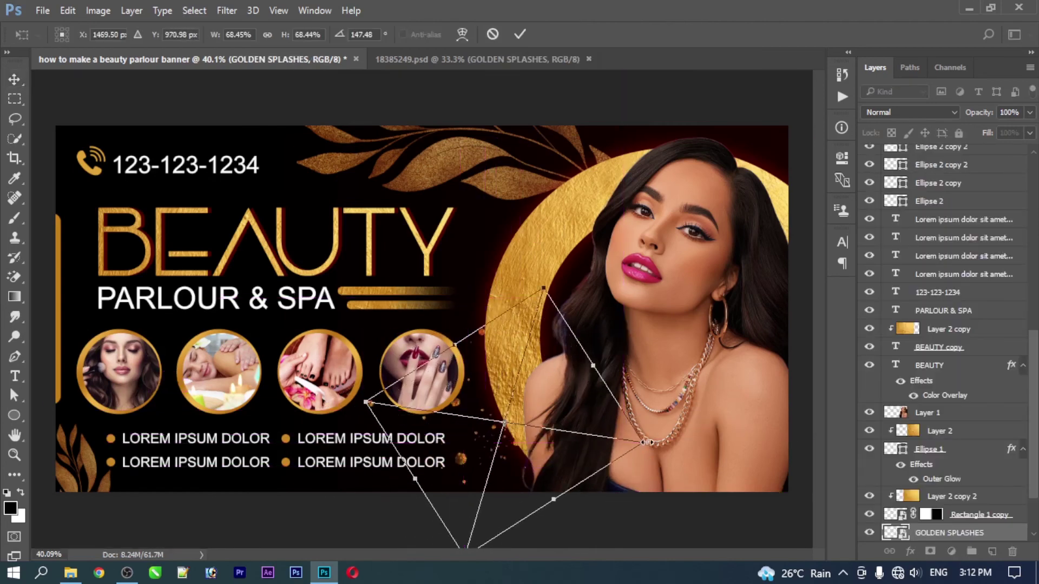
left_click_drag(647, 442, 649, 443)
key("Return")
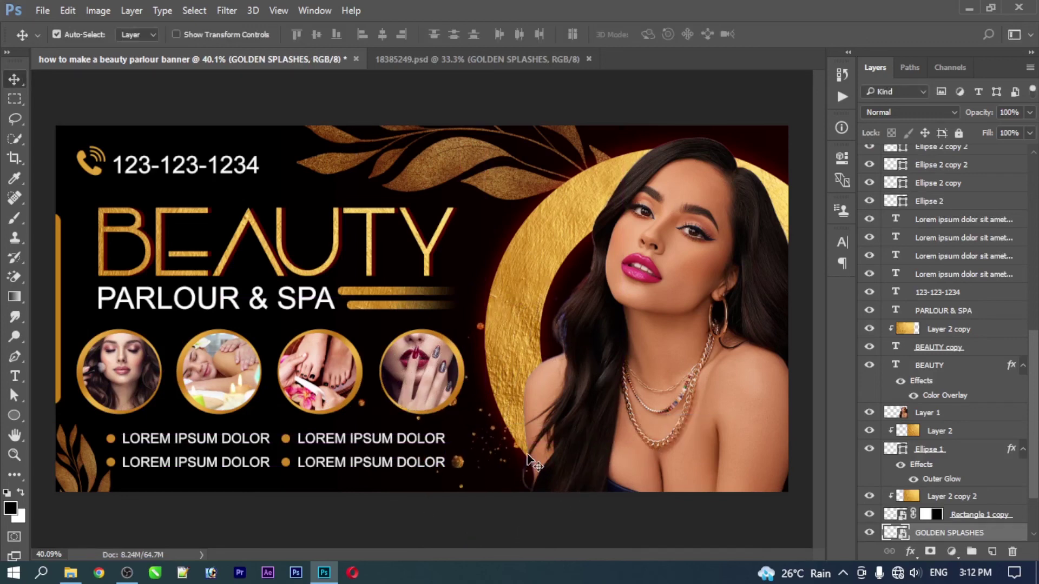
- Close the 18385249.psd source file and fit the whole banner on screen
left_click(613, 261)
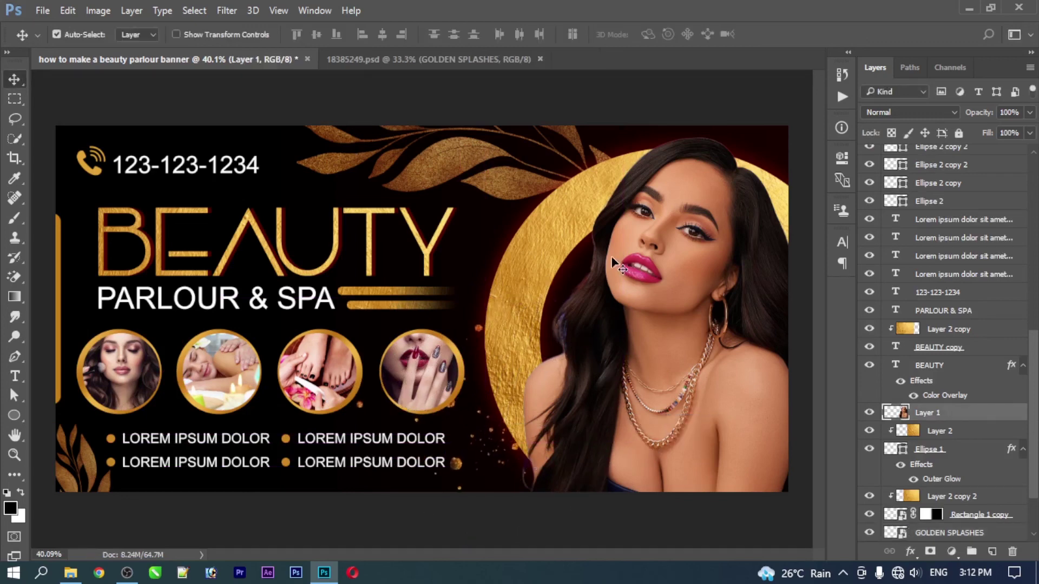
right_click(512, 226)
left_click(538, 287)
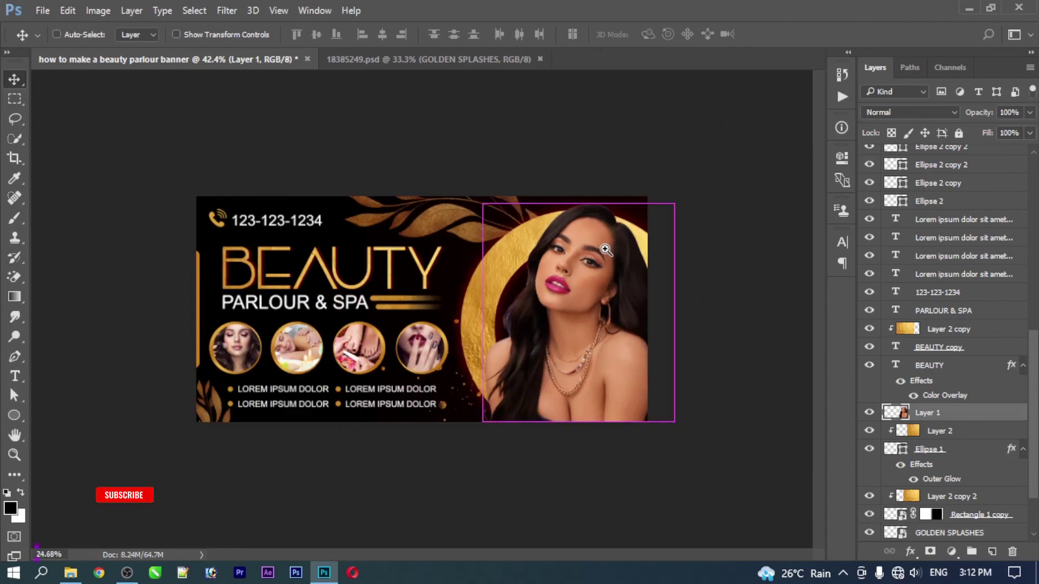
left_click(540, 59)
right_click(465, 284)
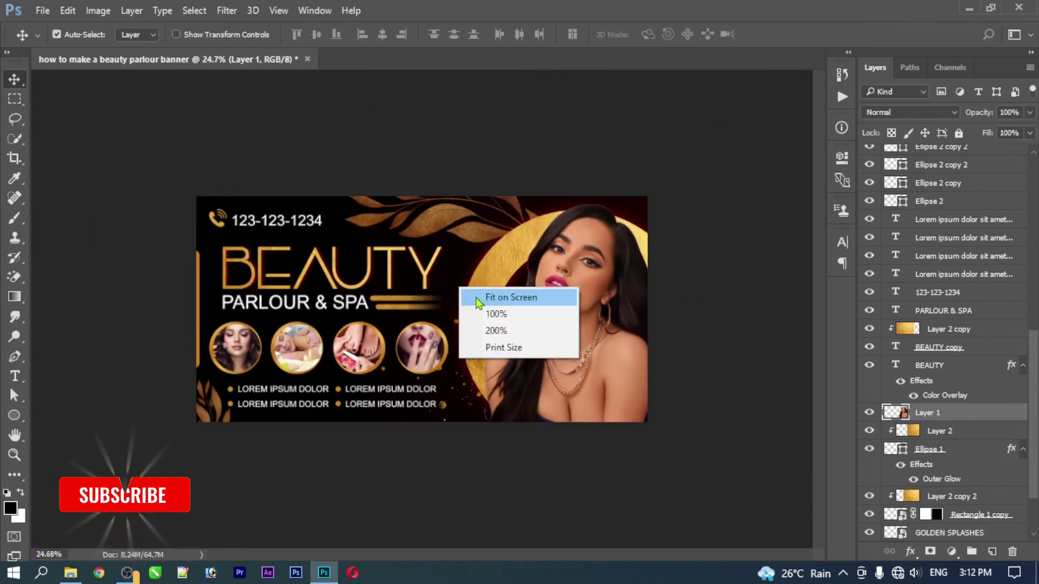
left_click(479, 297)
scroll(527, 316, "down", 2, "alt")
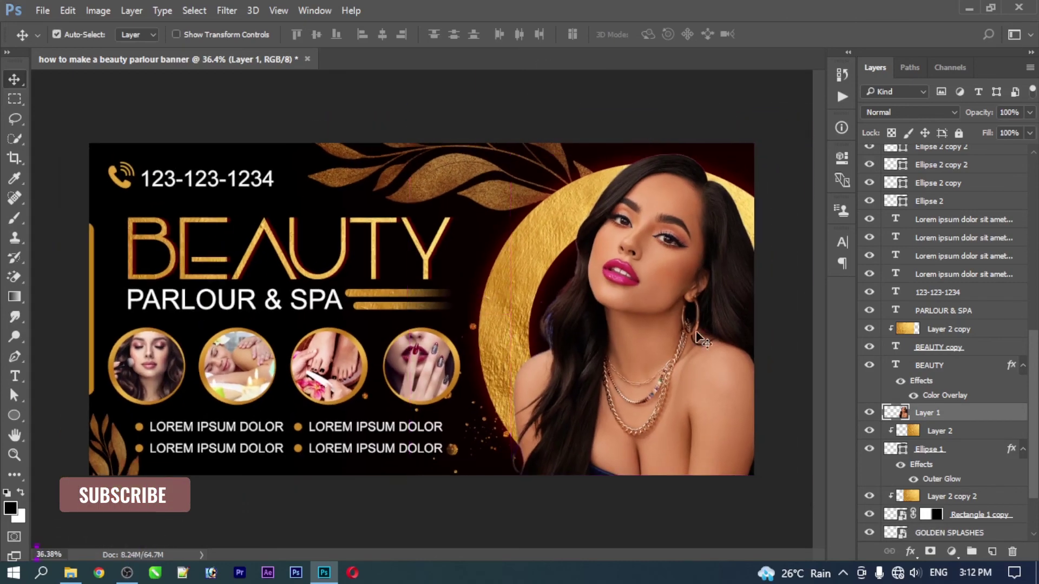
left_click(809, 104)
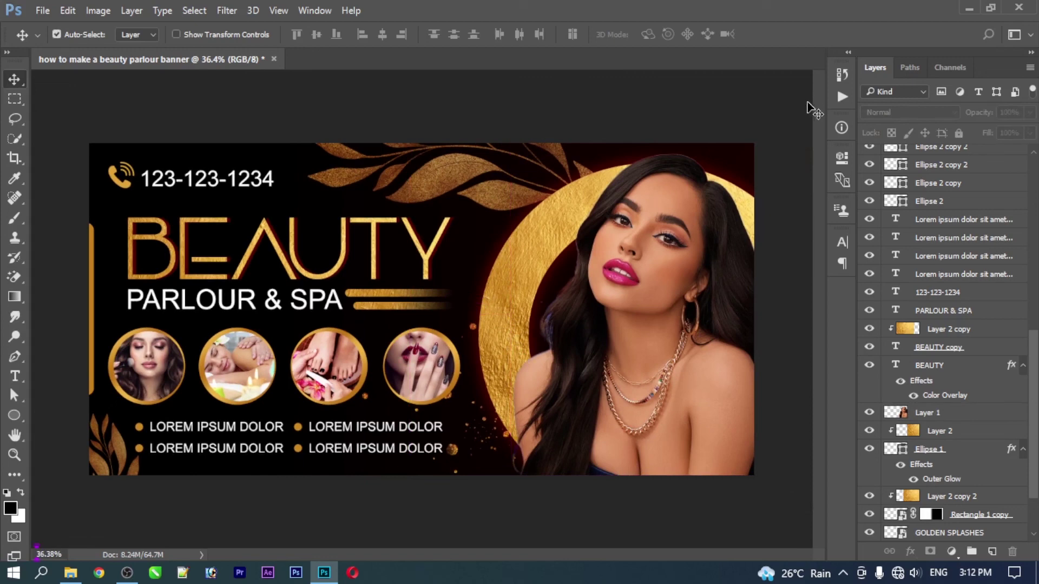
scroll(584, 447, "up", 1, "alt")
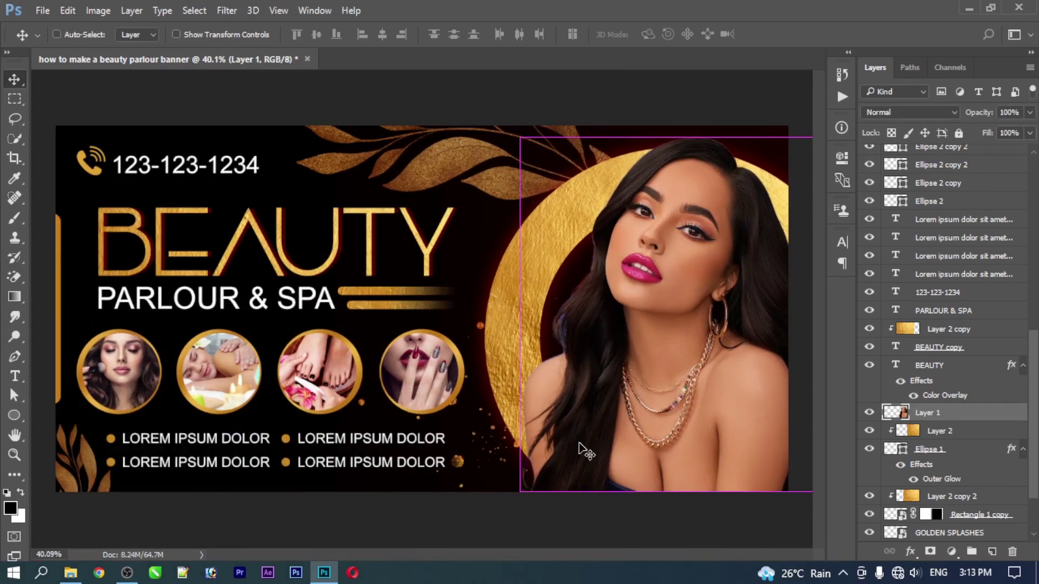
- Shift the model photo (Layer 1) slightly left inside the gold ring
left_click(649, 423)
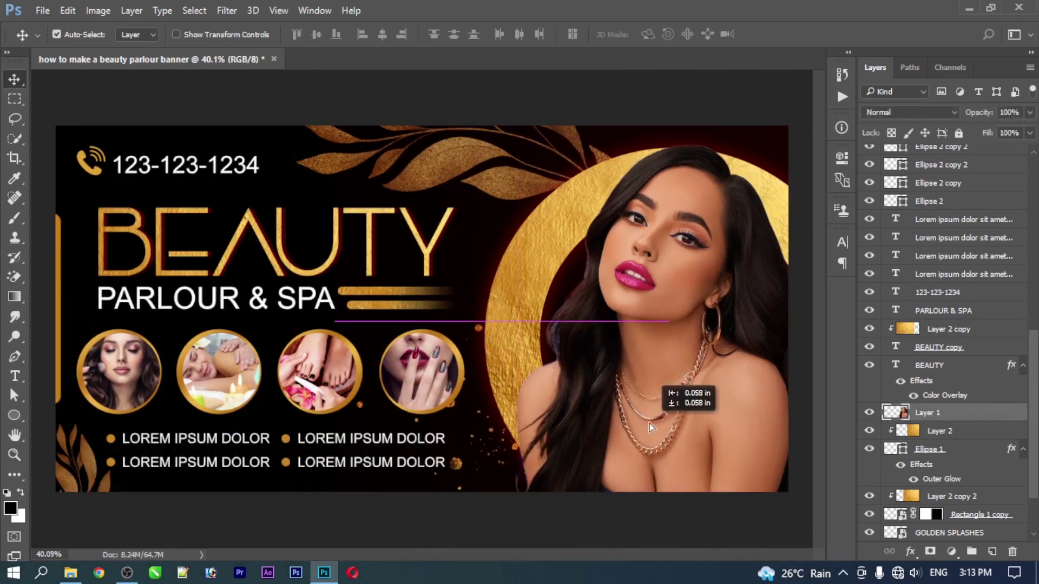
left_click_drag(656, 413, 631, 411)
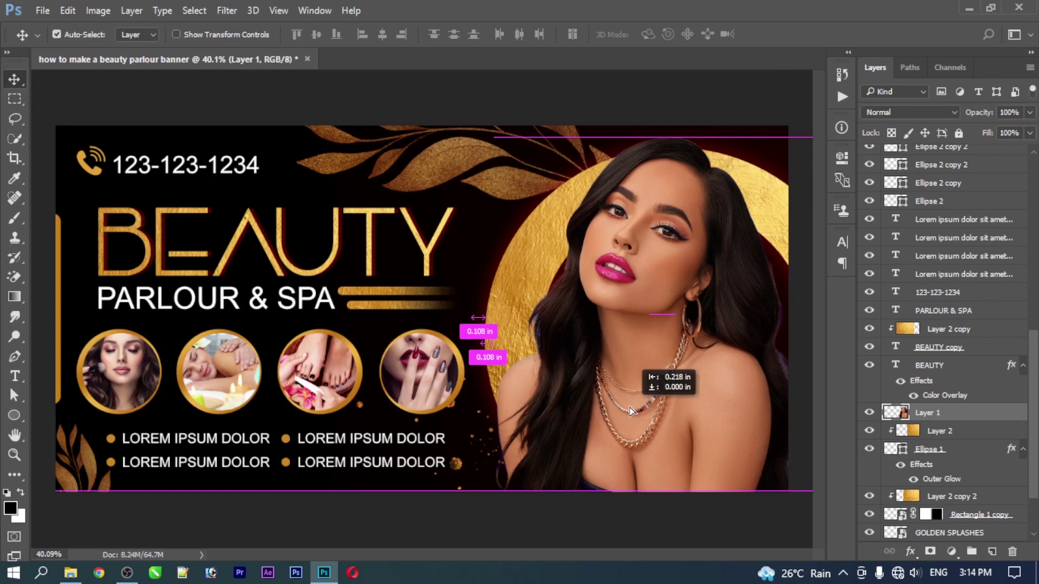
left_click_drag(630, 411, 645, 434)
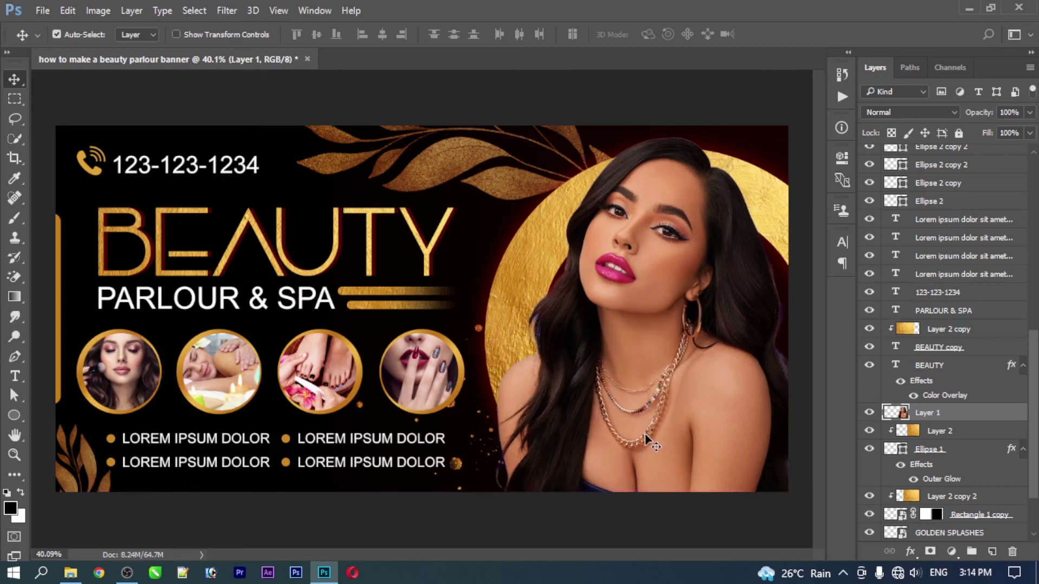
left_click(678, 512)
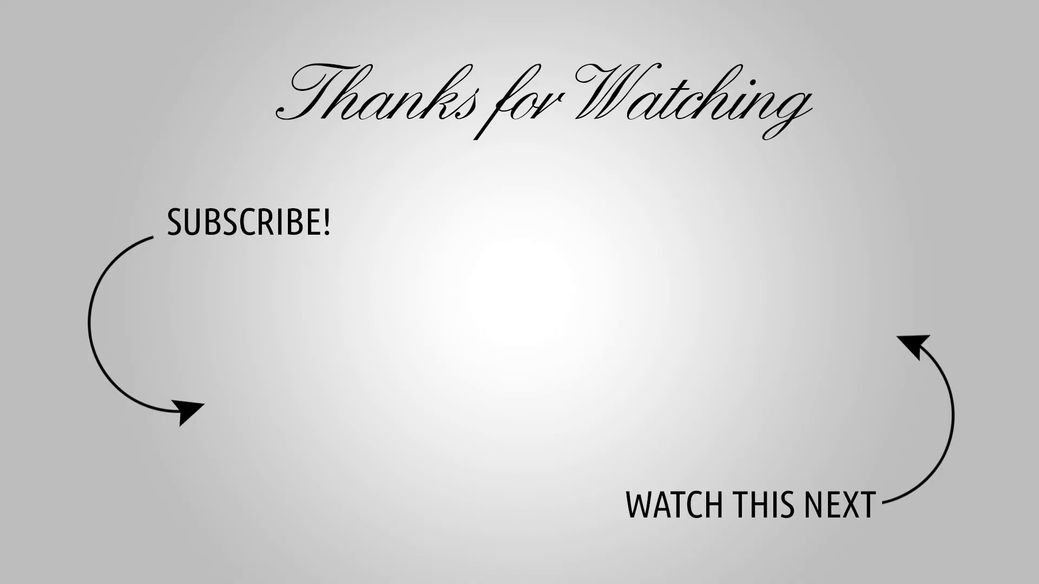